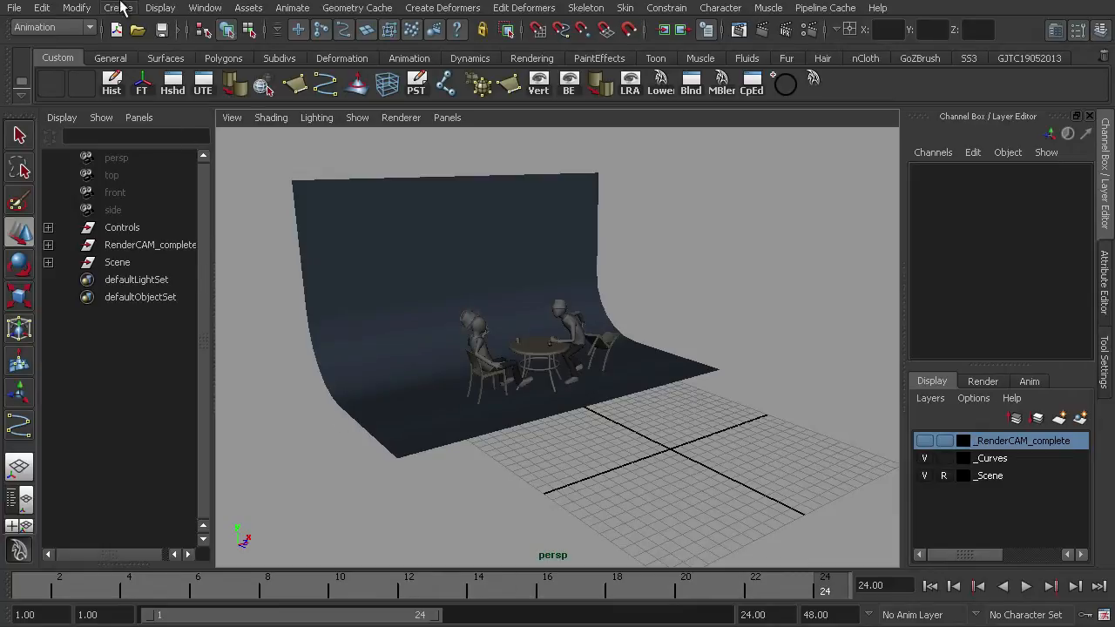
- Create a camera and try moving it upward, undoing the move
click(120, 8)
mouse_move(150, 116)
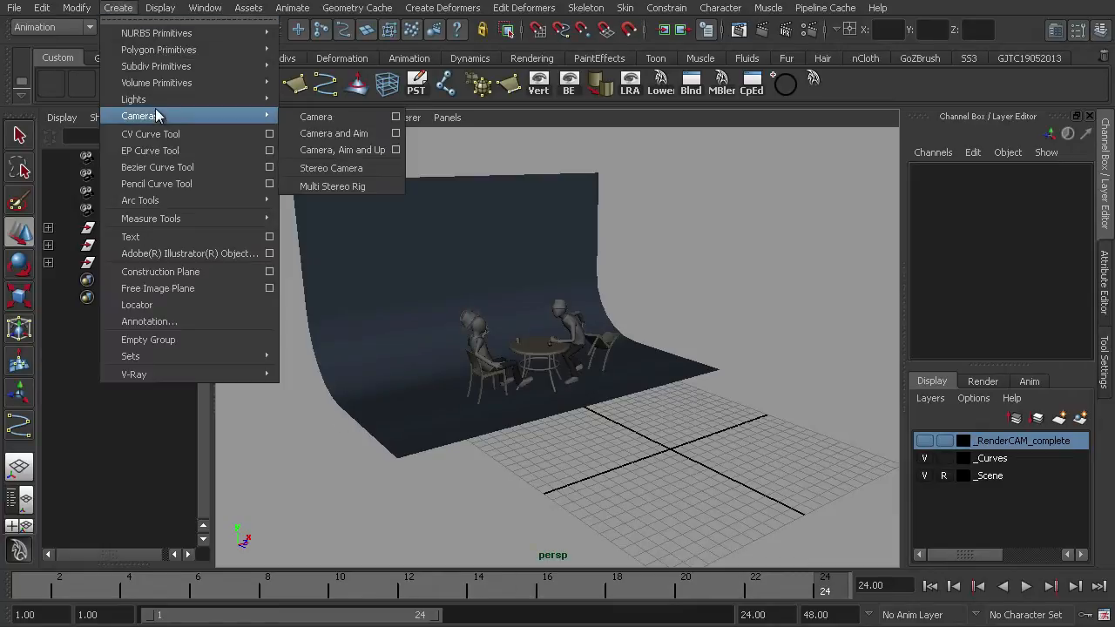
click(313, 119)
mouse_move(675, 393)
mouse_down()
mouse_move(679, 321)
mouse_move(678, 375)
mouse_up()
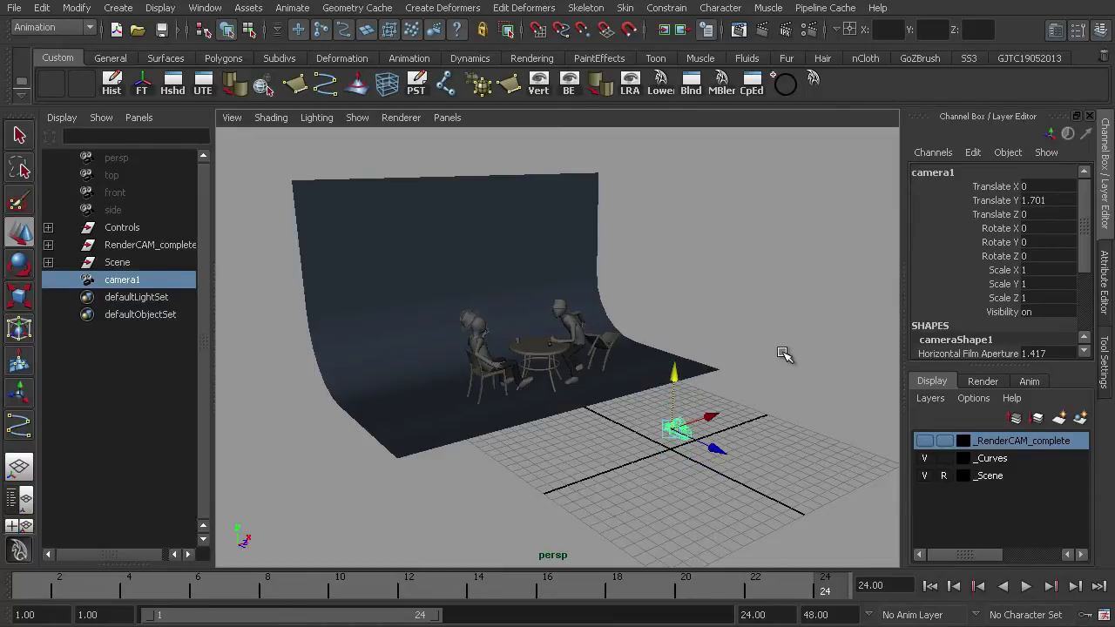
key(ctrl+z)
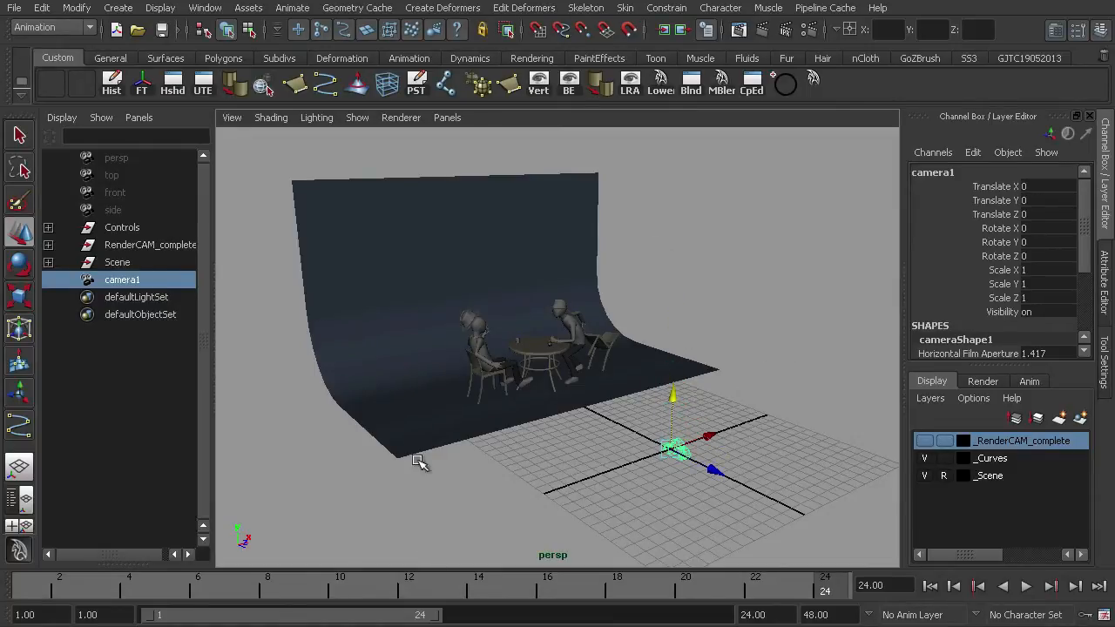
- Go to frame 1 and set a key on the camera's Translate Y at 0
click(994, 201)
right_drag(992, 209, 991, 210)
drag(830, 585, 20, 620)
right_drag(1011, 200, 1002, 229)
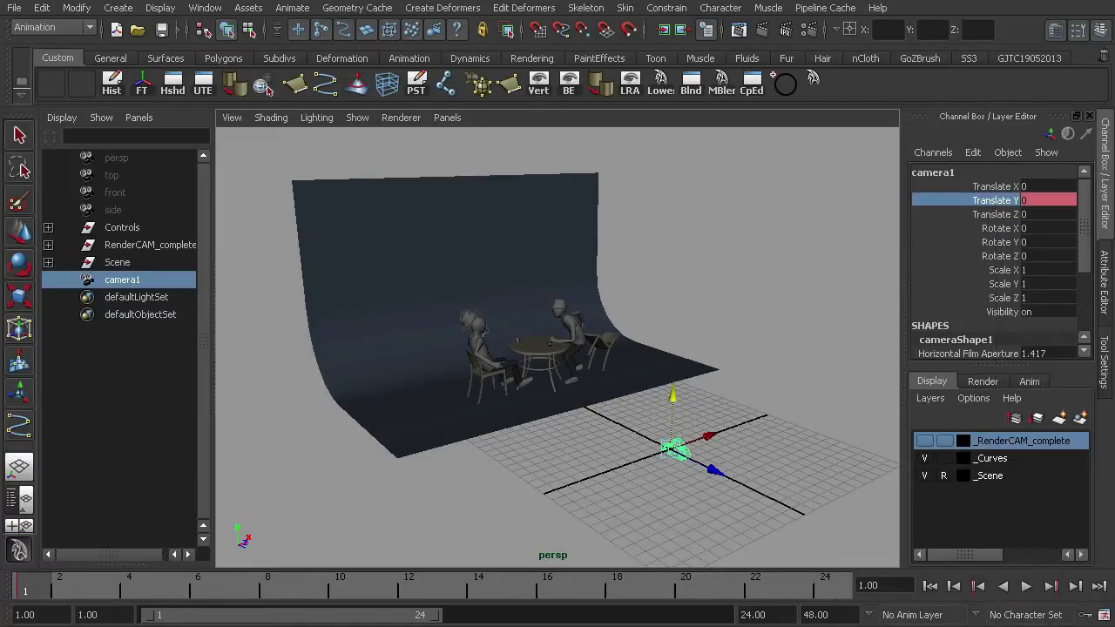
- At frame 24, raise the camera to a Translate Y of about 10.9 and key it
drag(50, 592, 827, 588)
drag(673, 394, 682, 254)
right_drag(1000, 202, 1008, 224)
- Play back and stop the camera animation
key(alt+v)
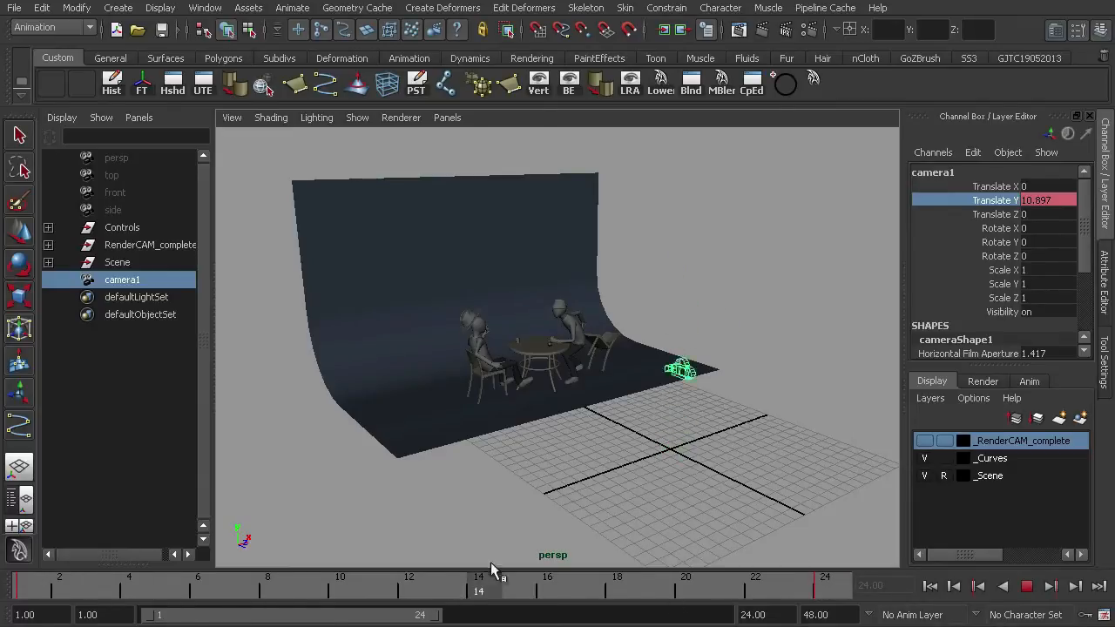
key(alt+v)
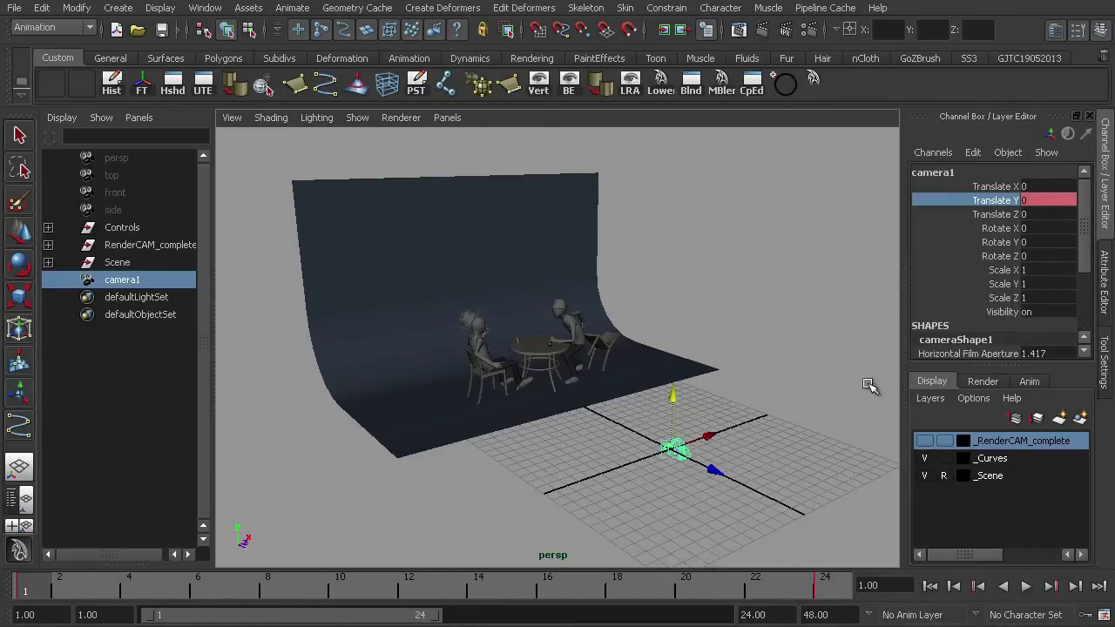
key(alt+v)
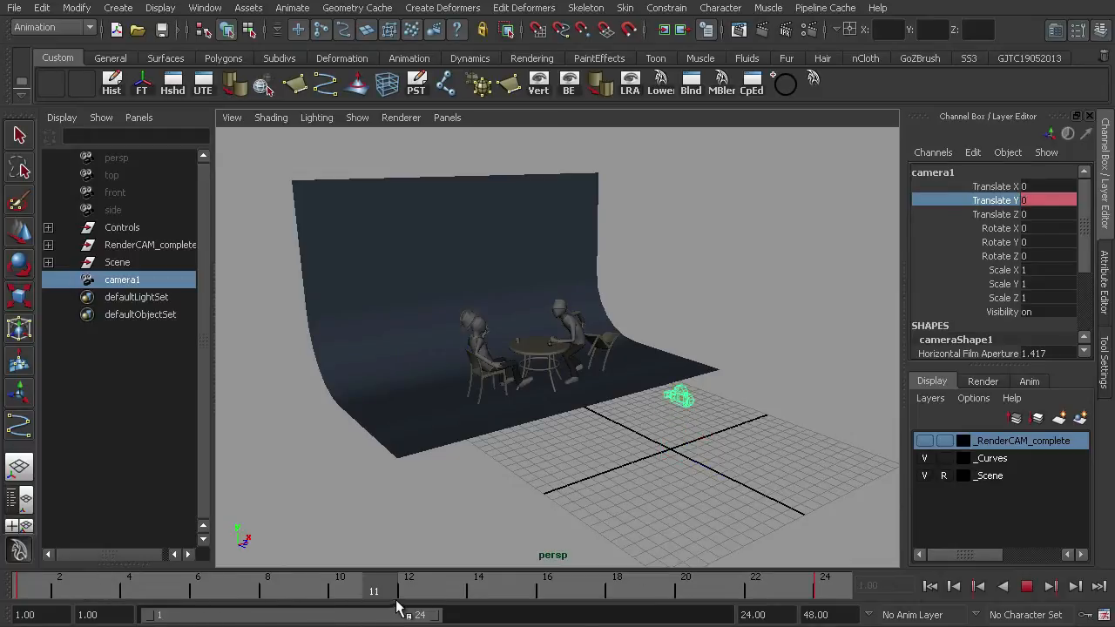
key(alt+v)
- Key the camera's Rotate Y at frame 1, then at frame 13 rotate it to about -48.9 and key it
click(1000, 242)
right_click(1001, 245)
click(1012, 274)
drag(469, 582, 444, 583)
drag(721, 403, 652, 411)
right_click(1011, 247)
click(1015, 275)
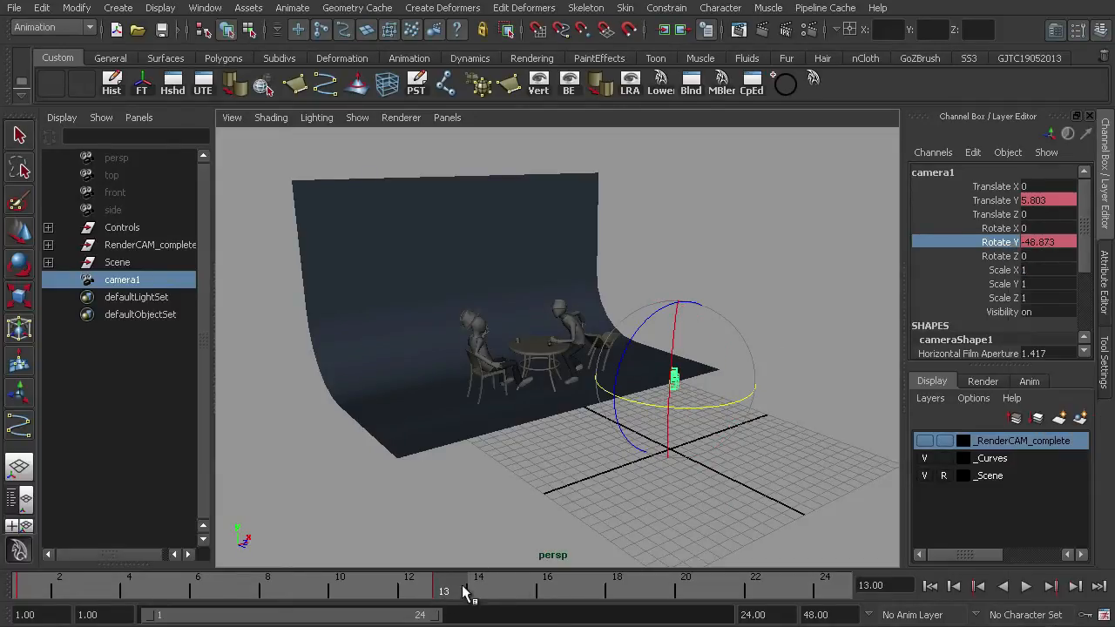
key(alt+v)
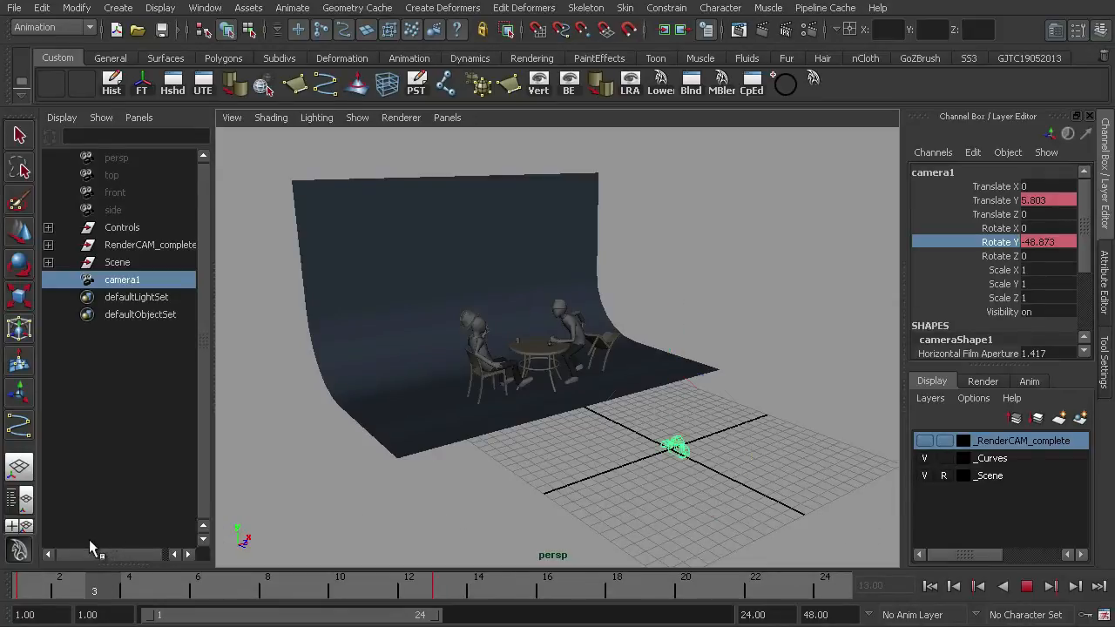
key(Escape)
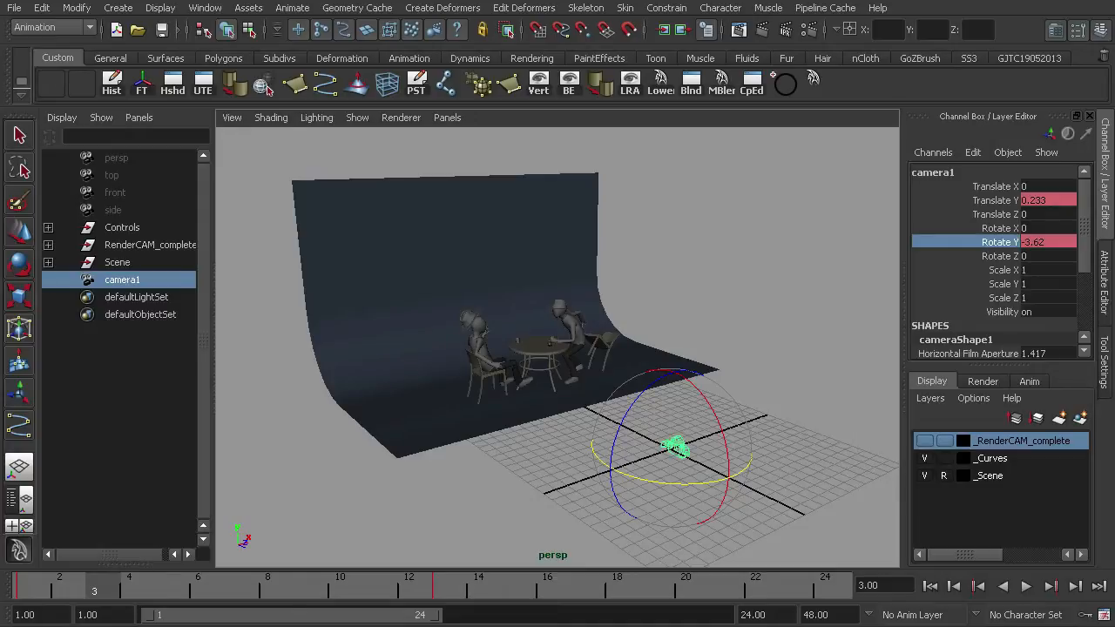
- Inspect the camera's Translate Y and Rotate Y curves in the Graph Editor, then close it
key(alt+Tab)
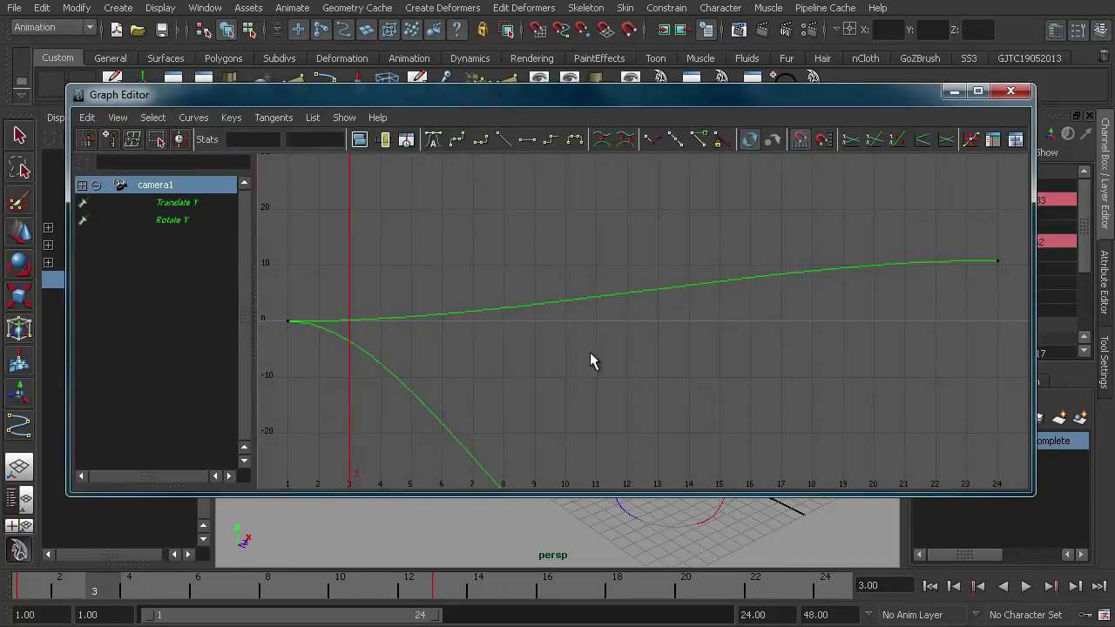
key(f)
click(188, 221)
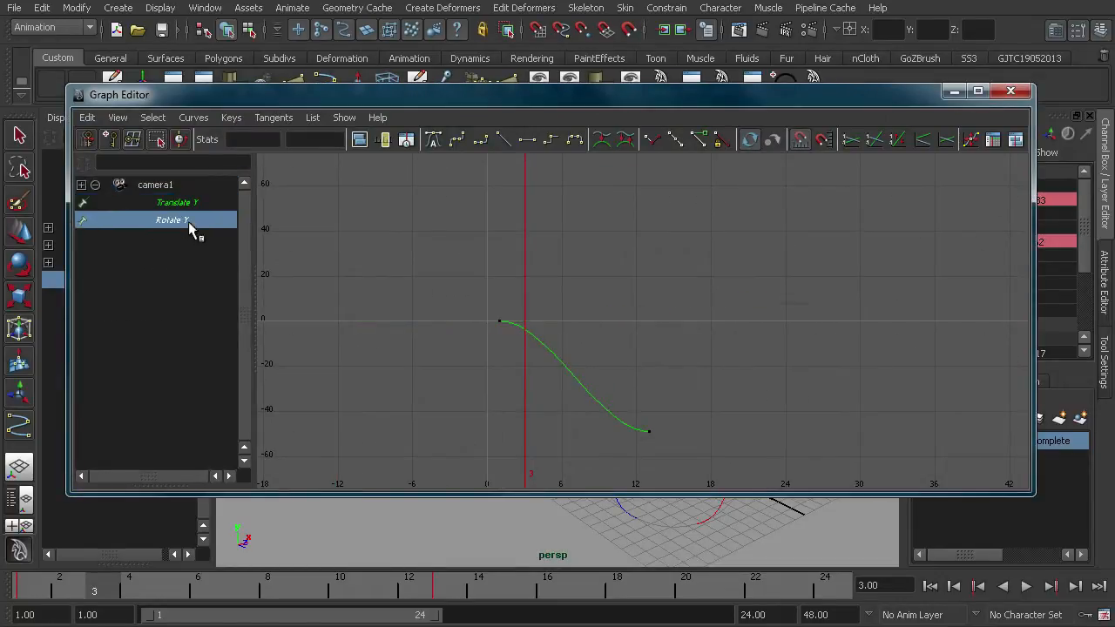
click(210, 203)
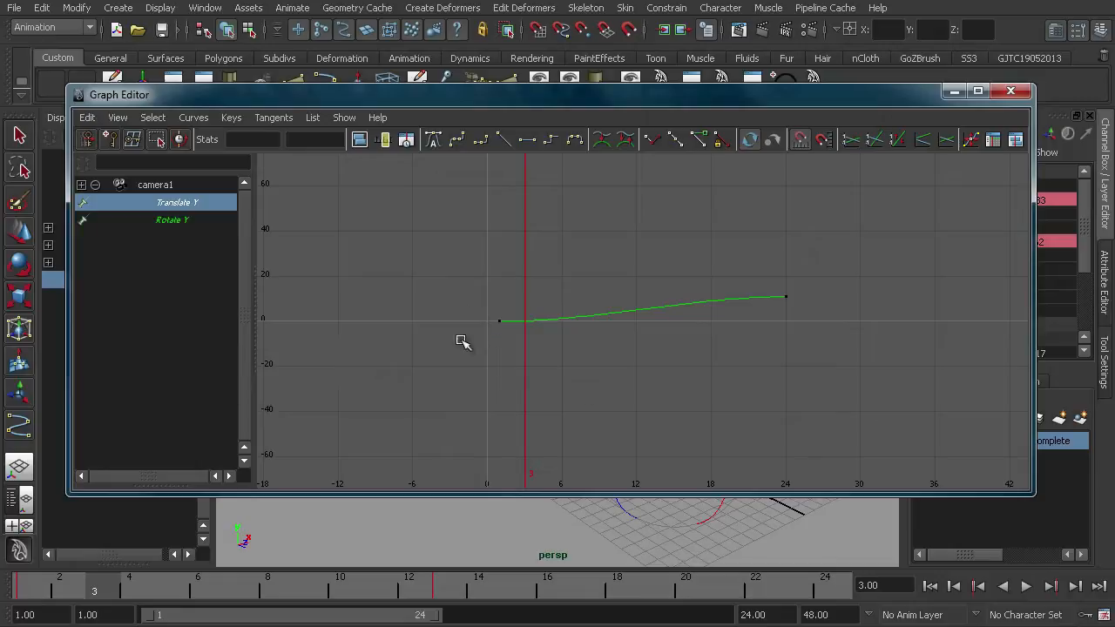
click(190, 218)
click(191, 204)
click(190, 218)
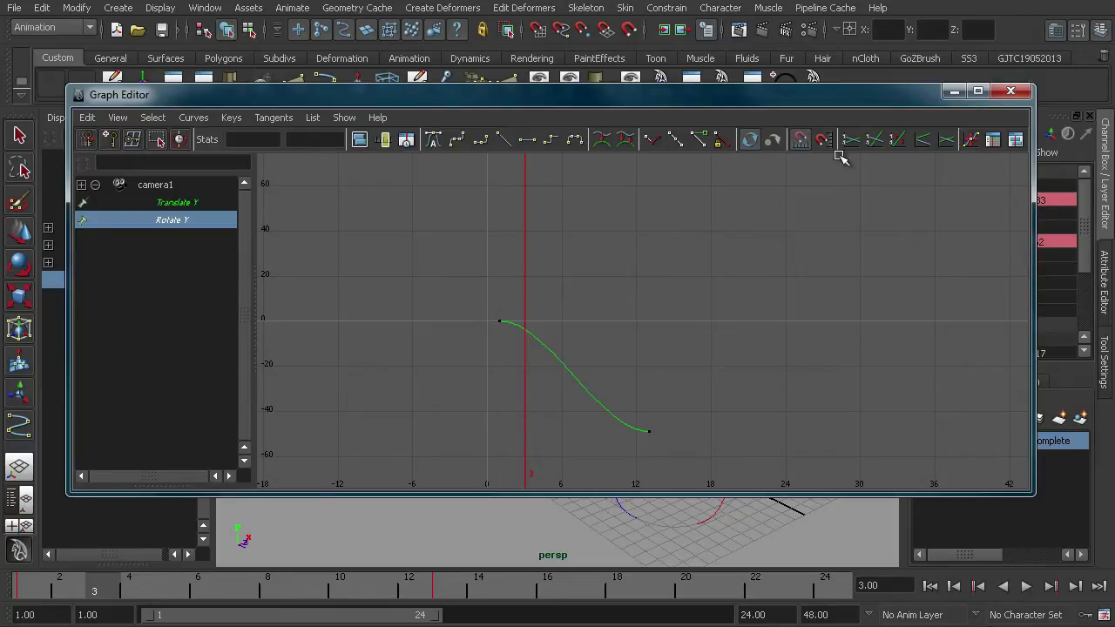
click(1011, 90)
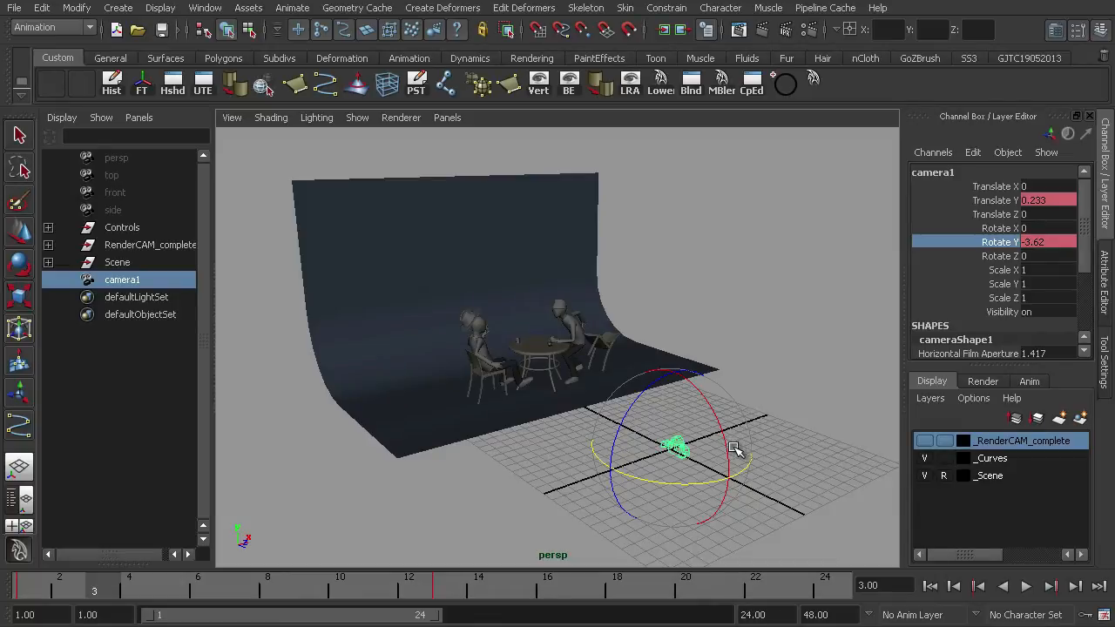
- Deselect everything and hide the _Scene layer
click(719, 475)
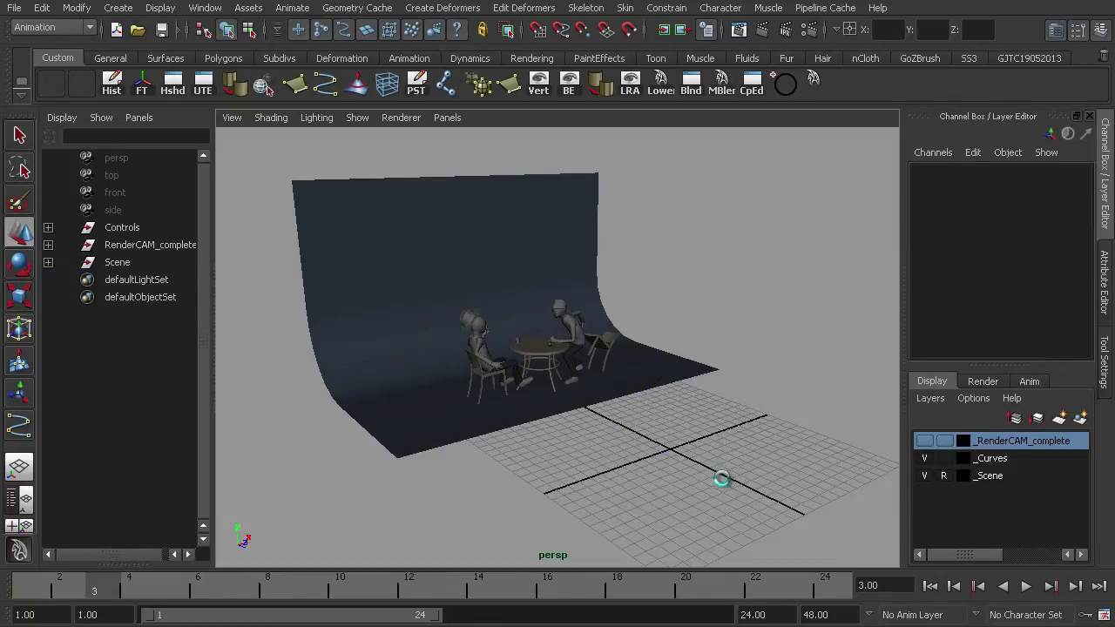
click(925, 475)
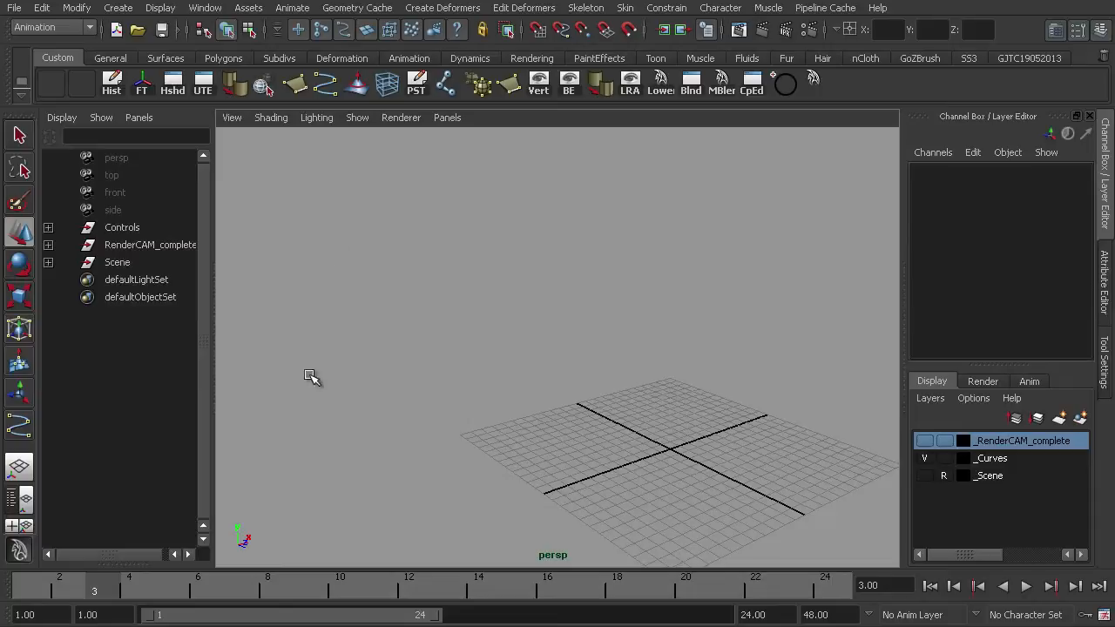
- Create a new camera at the origin and frame it in the viewport
click(118, 9)
mouse_move(171, 116)
click(315, 120)
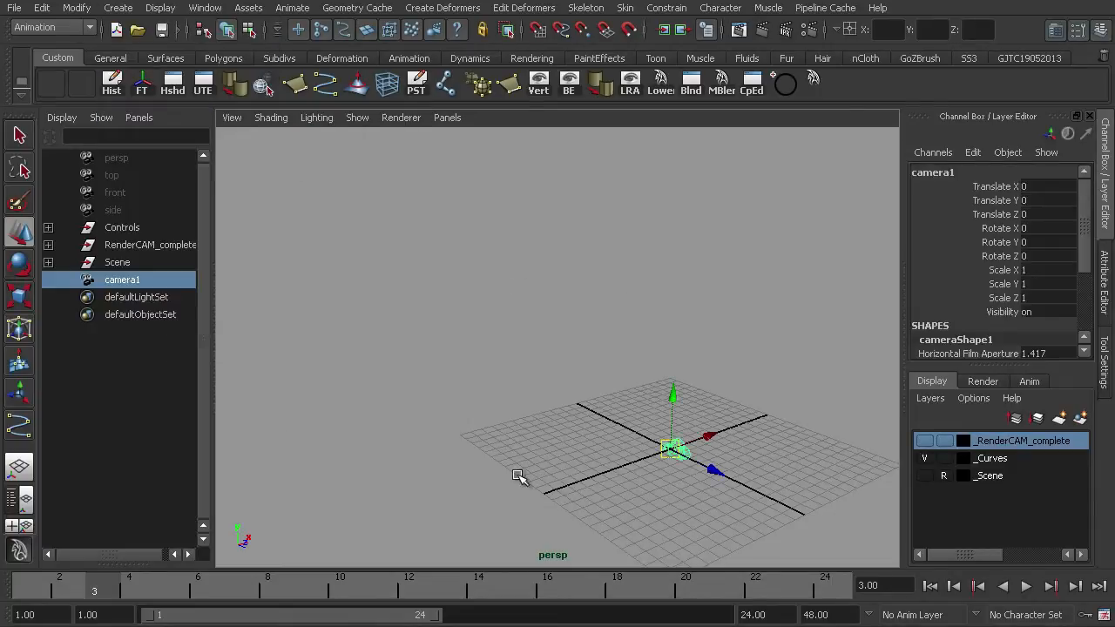
key(f)
alt+drag(517, 418, 530, 428)
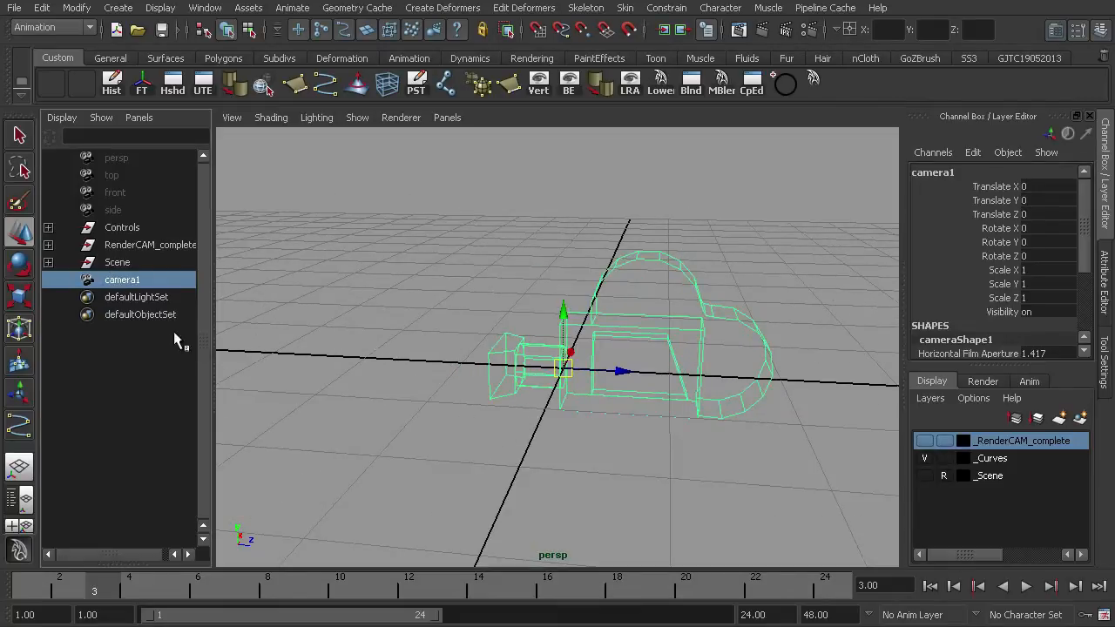
- Rename the camera as Camera_master
double_click(132, 282)
text(Camera_maste)
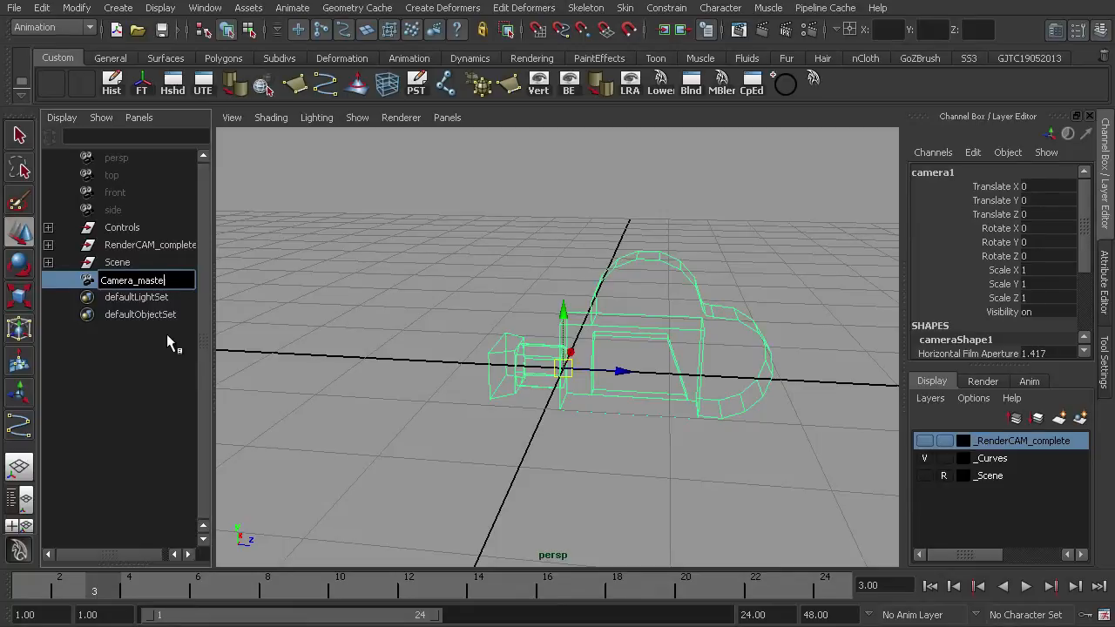
text(r)
key(Return)
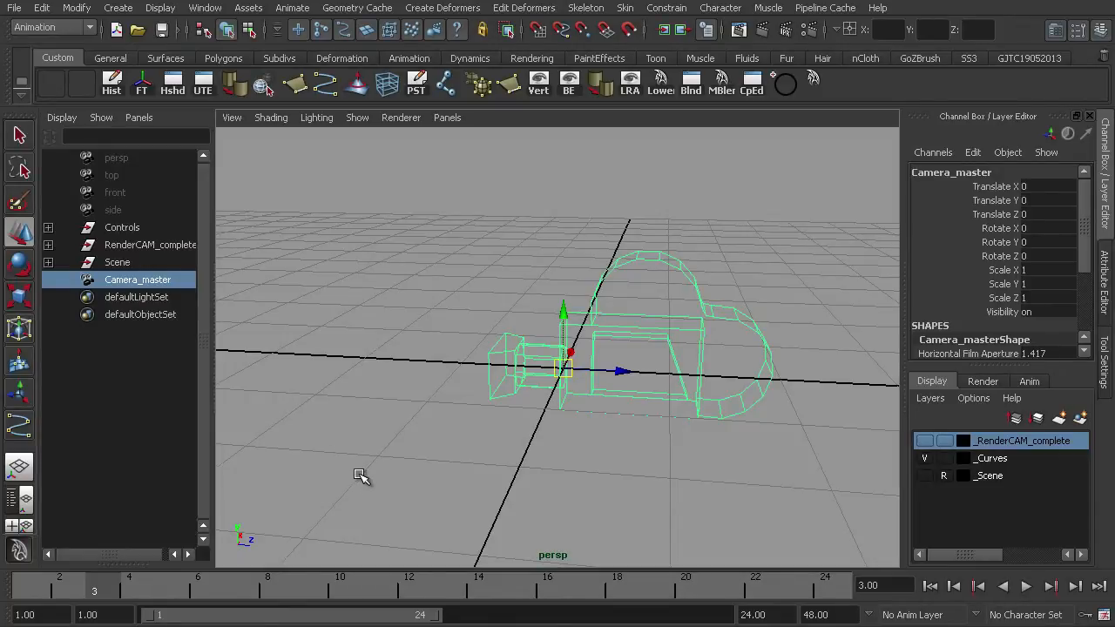
- Group the camera and rename the group as Scale
key(ctrl+g)
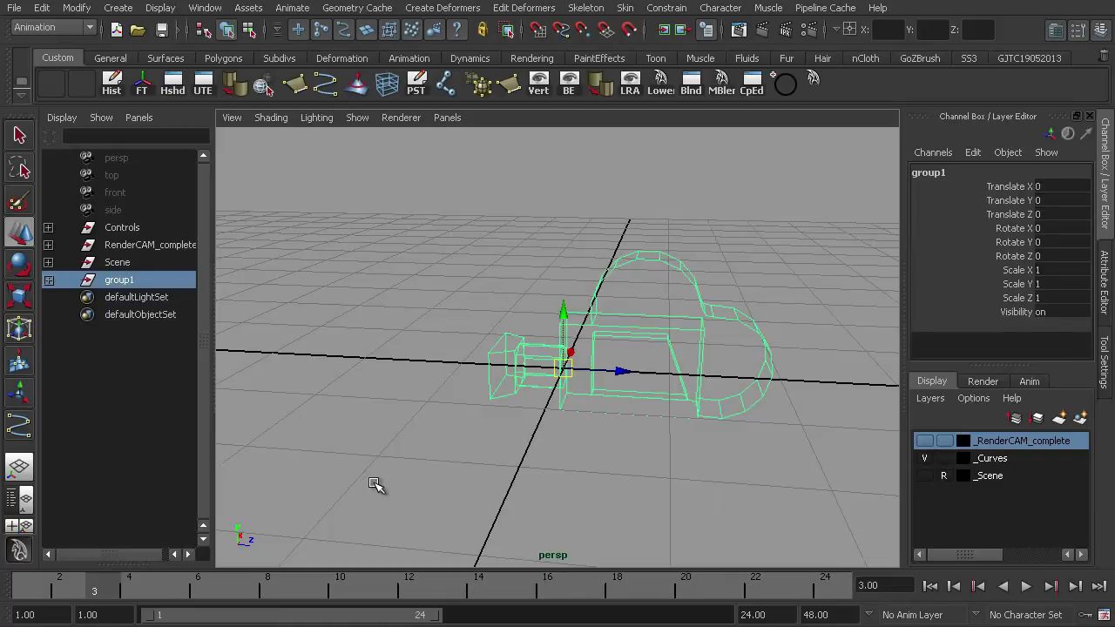
double_click(119, 280)
text(Scale)
key(Return)
- Scale the Scale group uniformly to 2.5 on X, Y and Z
key(r)
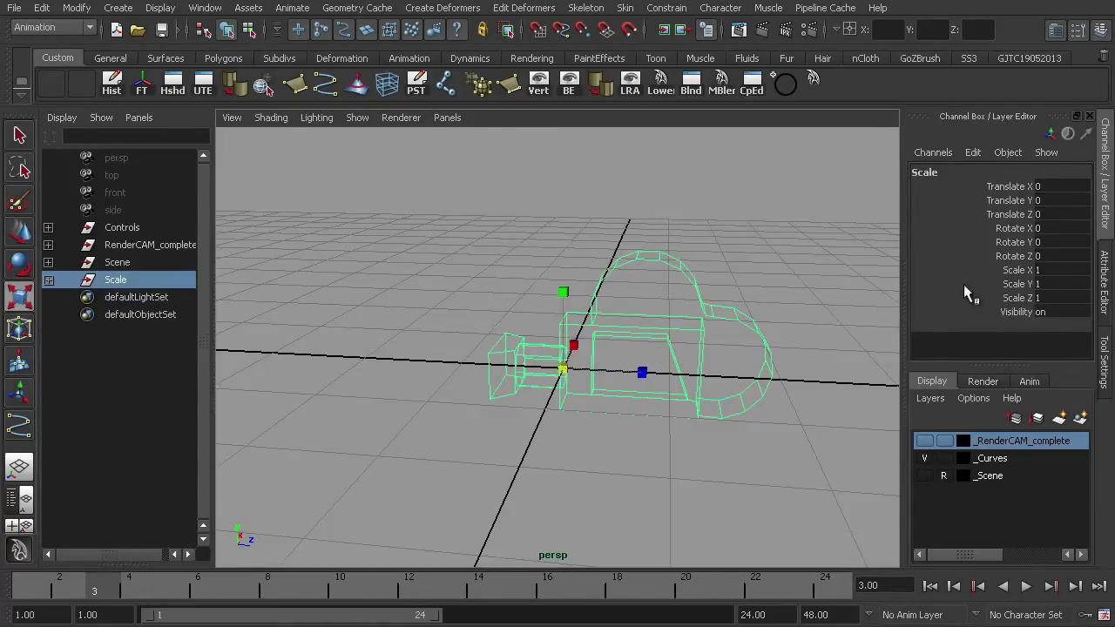
drag(563, 370, 602, 375)
drag(1049, 297, 1066, 272)
text(2.5)
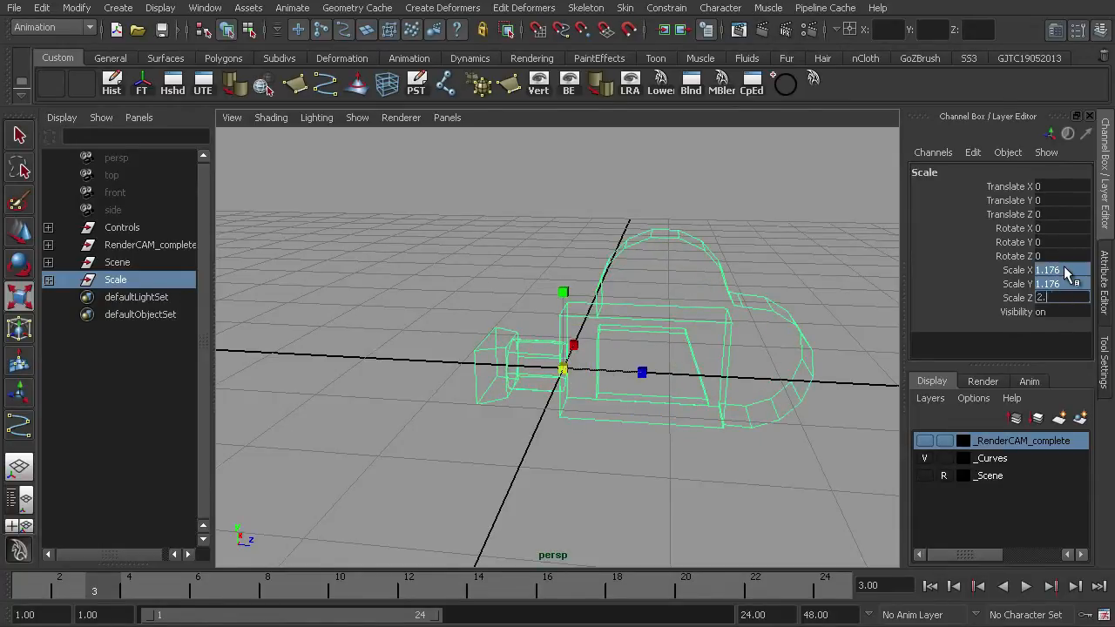
key(Return)
- Expand the Scale group to check its hierarchy, then reselect and collapse the group
click(49, 280)
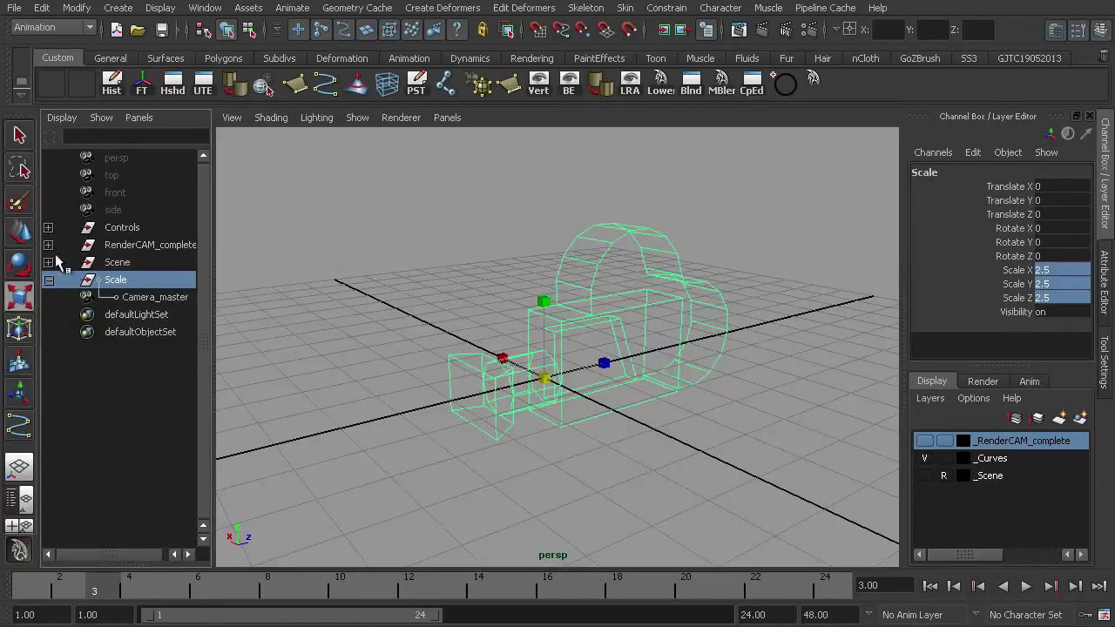
click(135, 298)
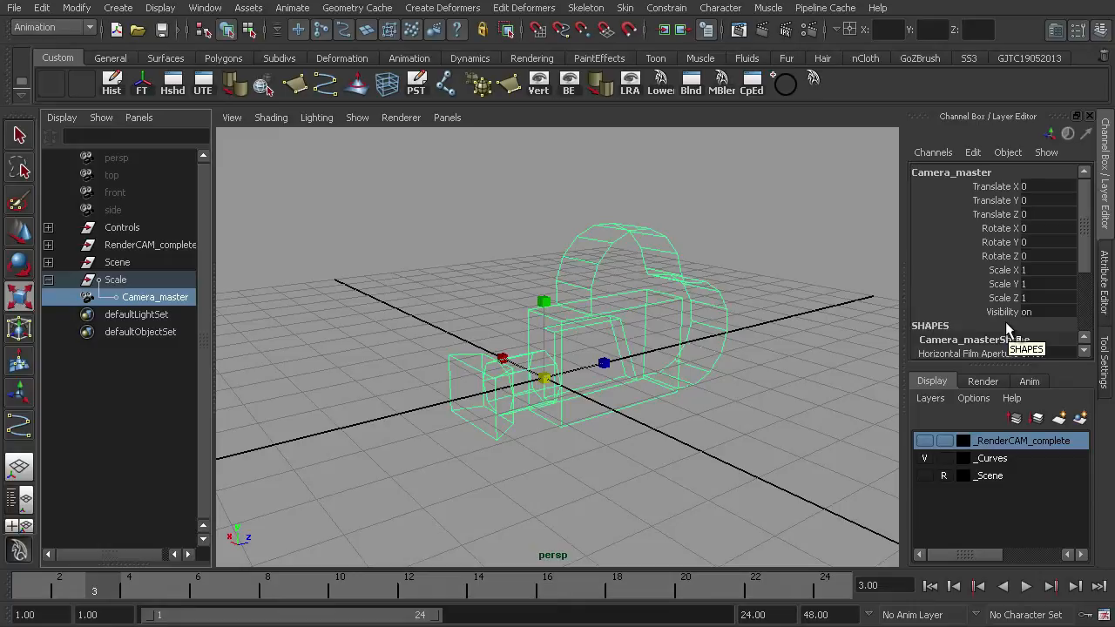
click(110, 281)
click(49, 280)
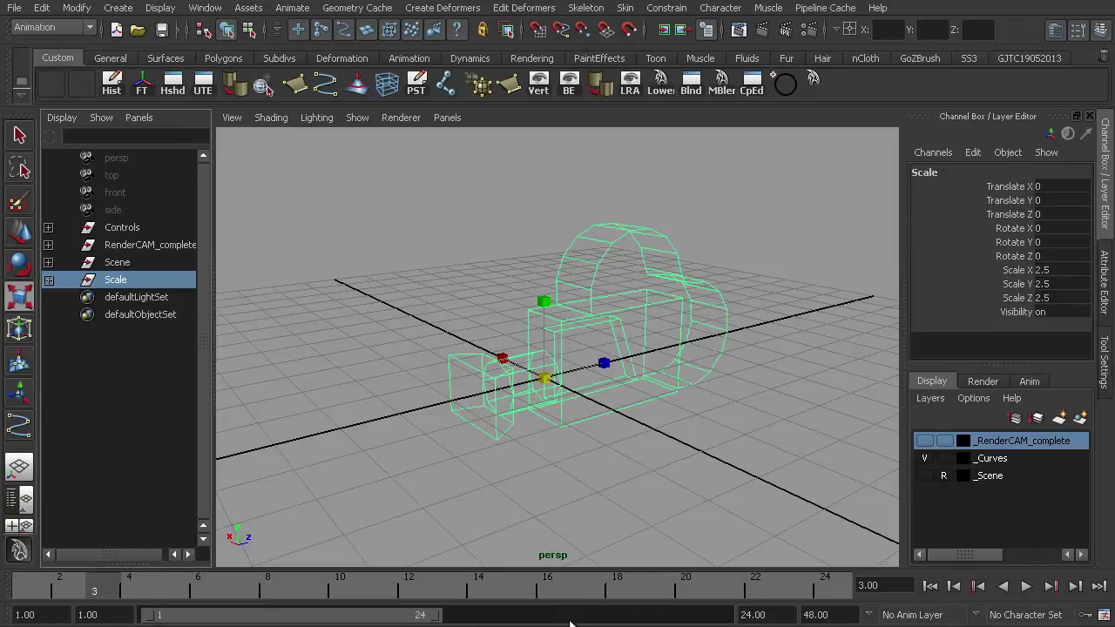
- Try rotating the Scale group on X and Y with the Rotate tool, undoing the rotations
alt+drag(604, 415, 566, 460)
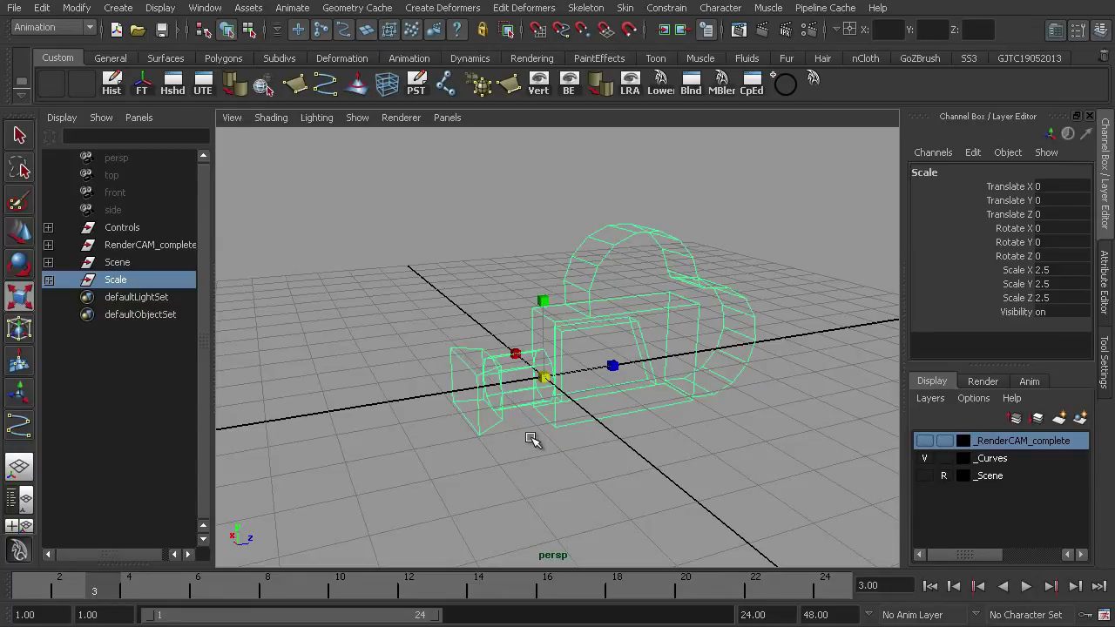
key(e)
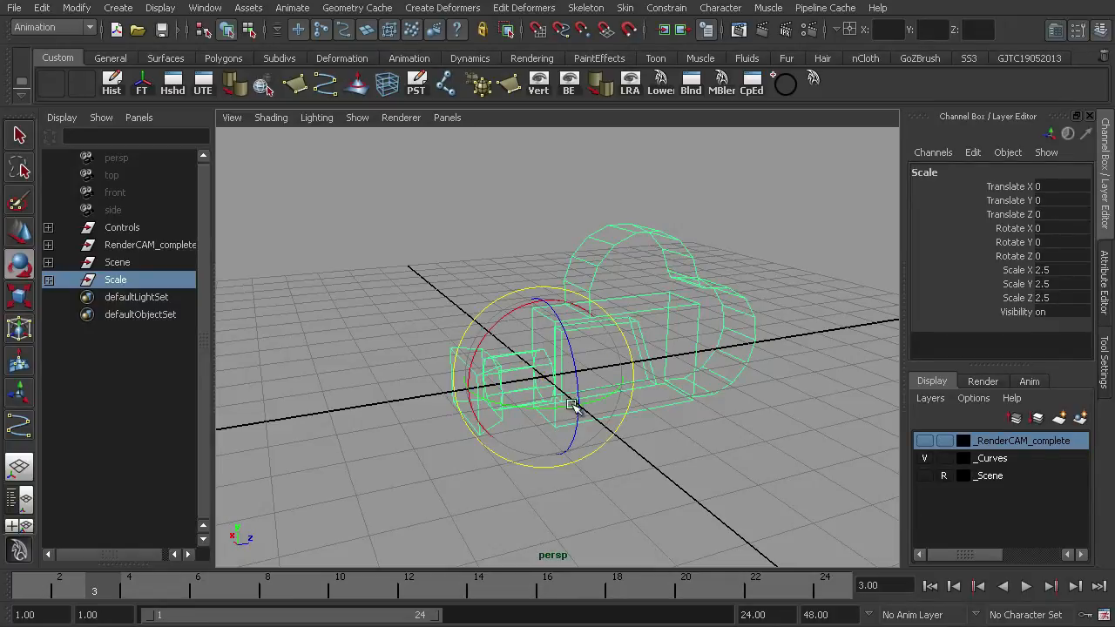
alt+drag(634, 430, 389, 402)
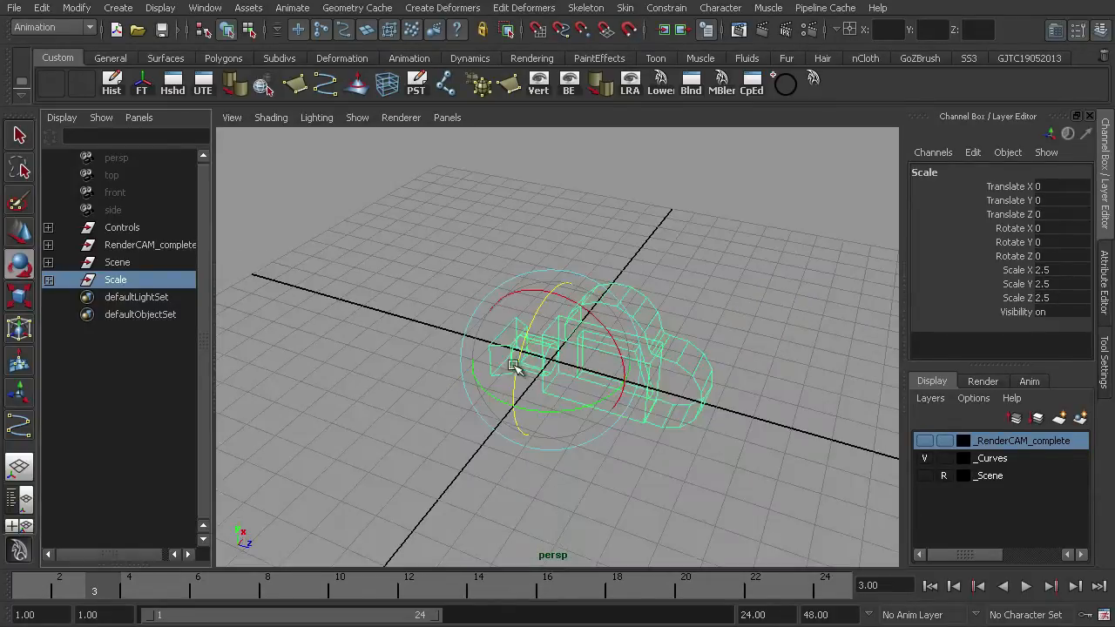
mouse_move(539, 305)
mouse_down()
mouse_move(579, 264)
mouse_move(533, 322)
mouse_move(552, 311)
mouse_up()
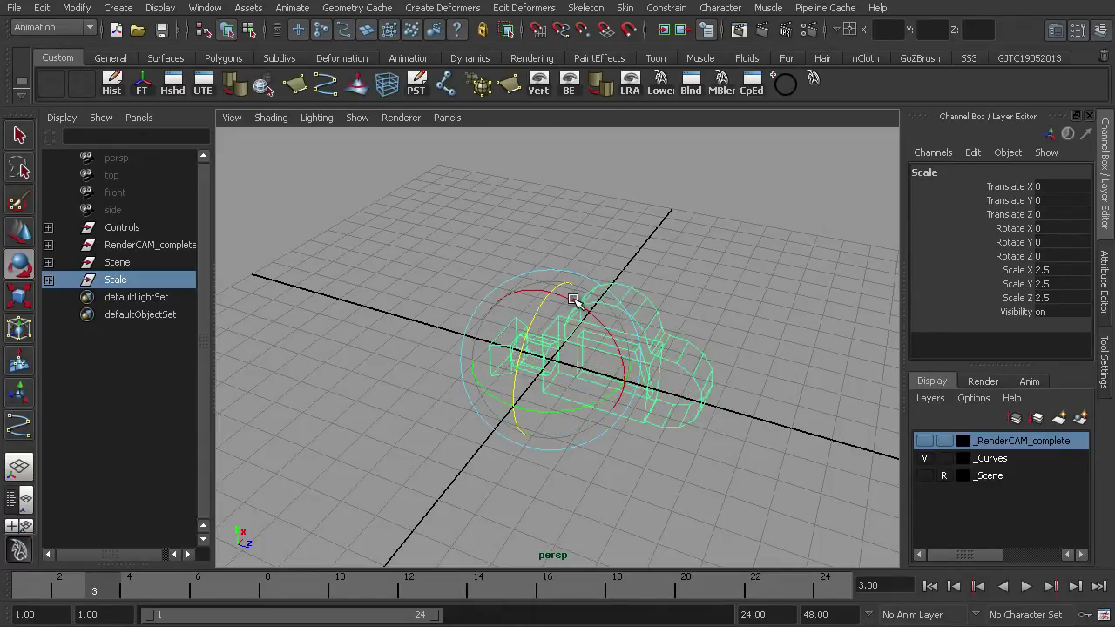
mouse_move(573, 302)
mouse_down()
mouse_move(598, 331)
mouse_move(539, 299)
mouse_move(575, 323)
mouse_up()
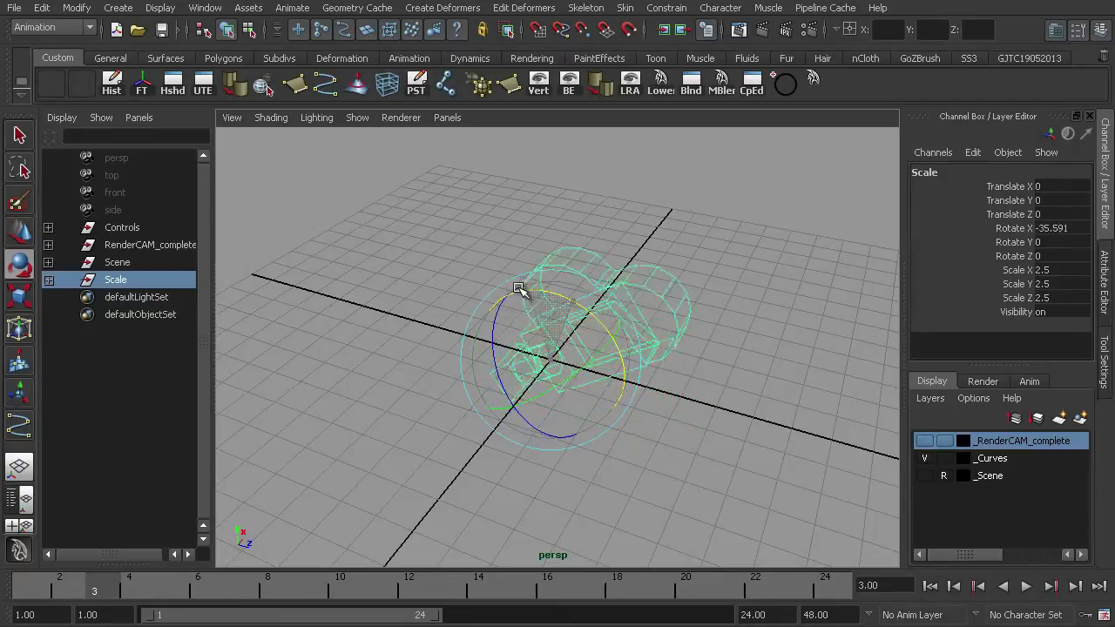
drag(522, 288, 498, 400)
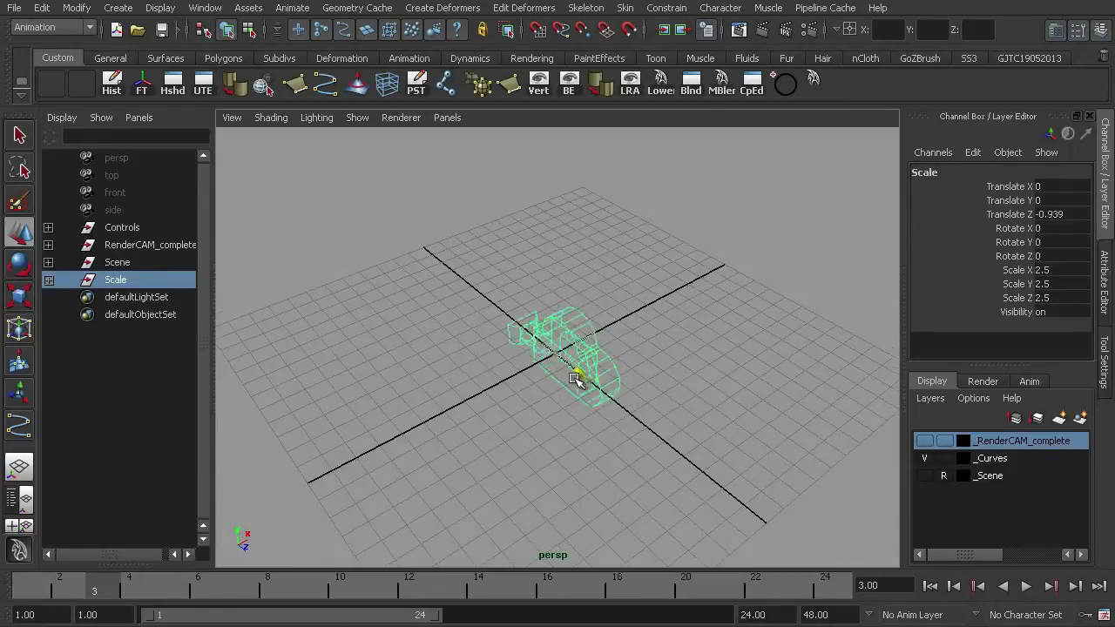
drag(575, 379, 604, 426)
drag(581, 317, 612, 451)
key(ctrl+z)
drag(597, 333, 671, 282)
key(ctrl+z)
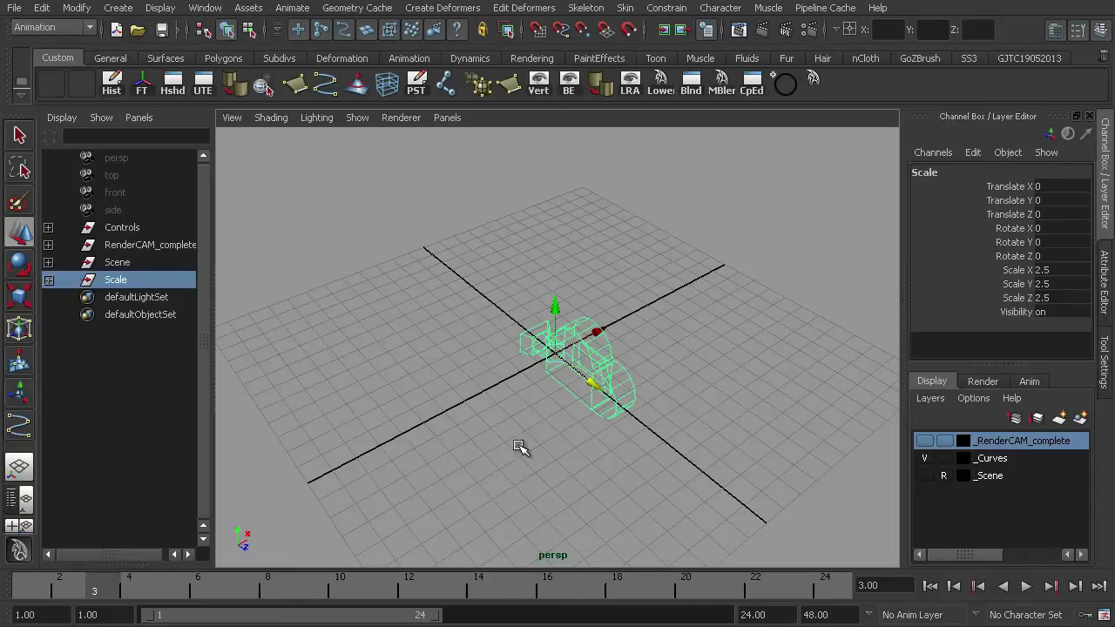
alt+drag(455, 393, 550, 372)
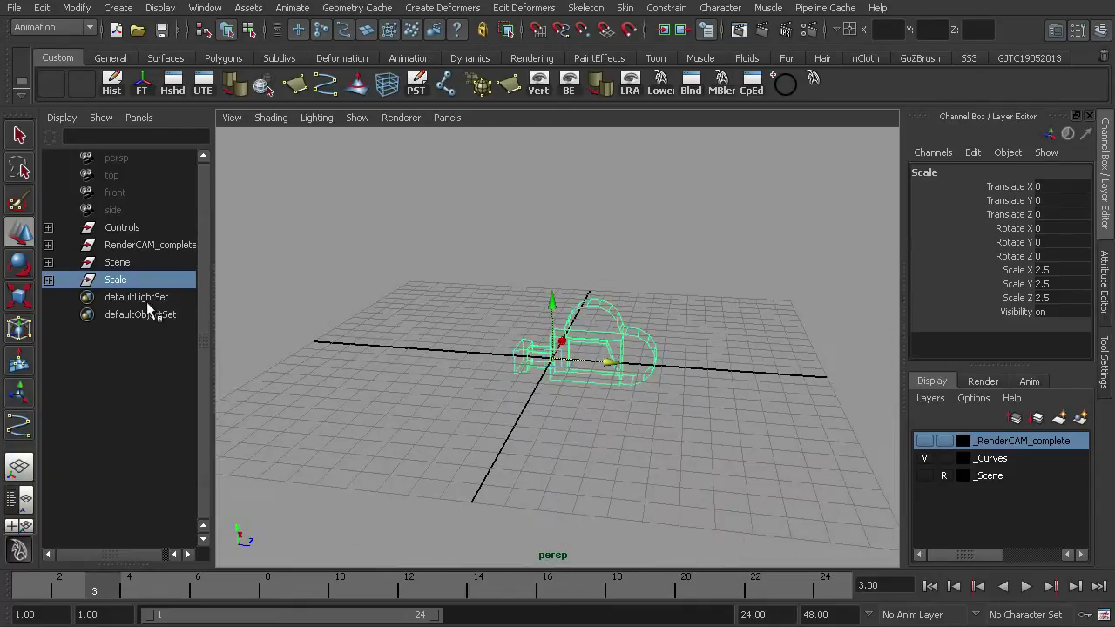
- Group the Scale group under a new parent group, testing a rotation on it and undoing it
key(ctrl+g)
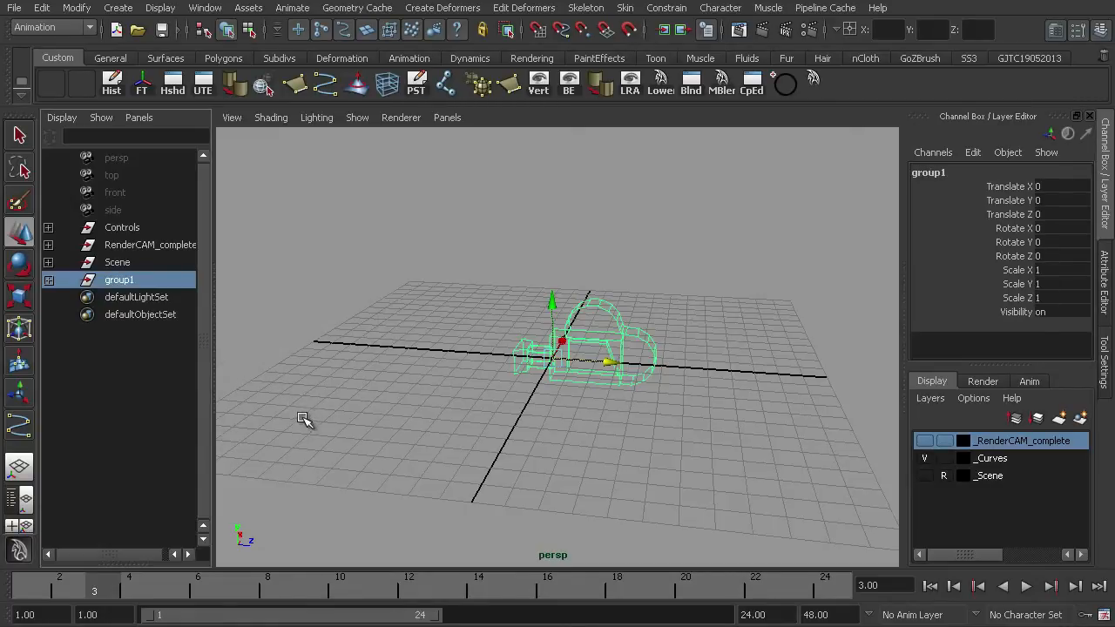
scroll(438, 389, up, 4)
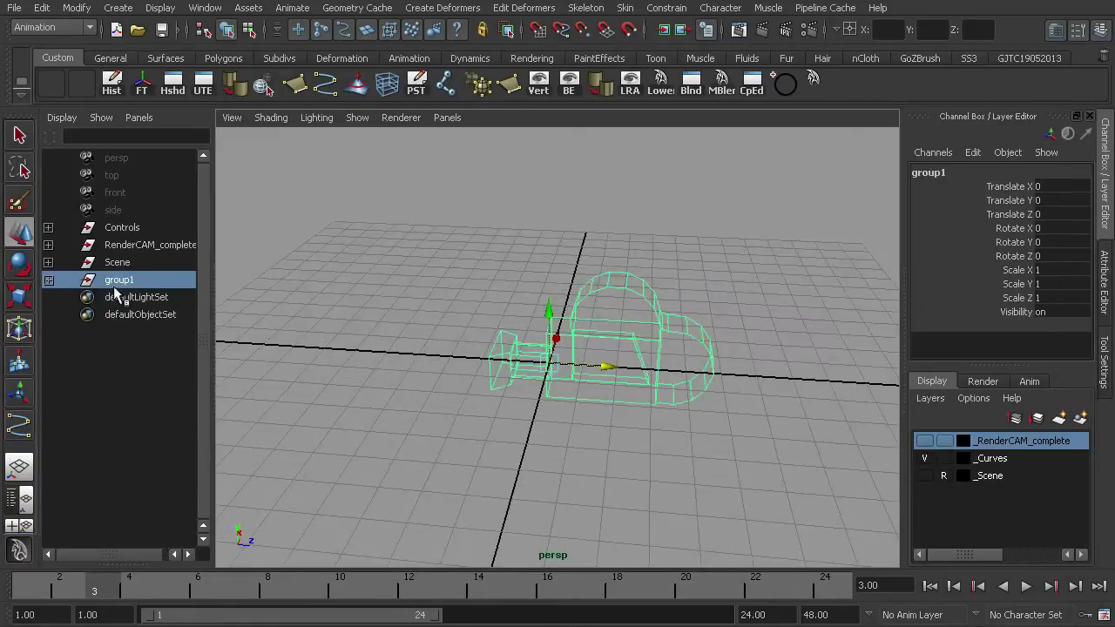
mouse_move(495, 374)
alt+mouse_down()
mouse_move(523, 381)
mouse_move(501, 393)
alt+mouse_up()
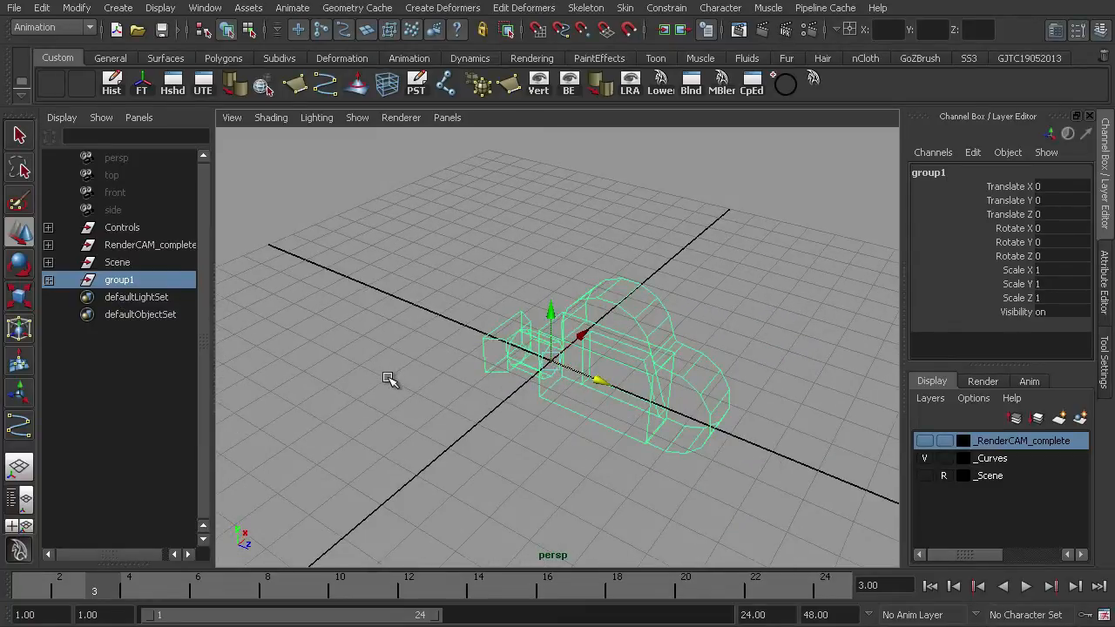
key(e)
mouse_move(538, 412)
mouse_down()
mouse_move(567, 402)
mouse_move(535, 418)
mouse_up()
key(ctrl+z)
key(ctrl+z)
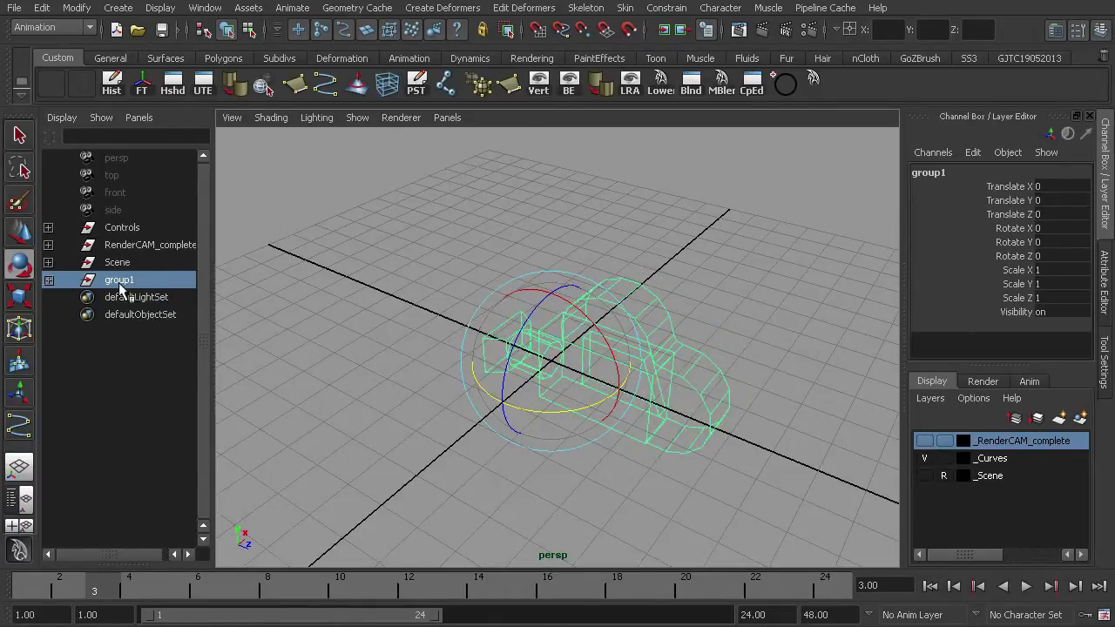
- Rename the new group as PAN_Yaxis
double_click(120, 282)
text(PAN_Yaxis)
key(Return)
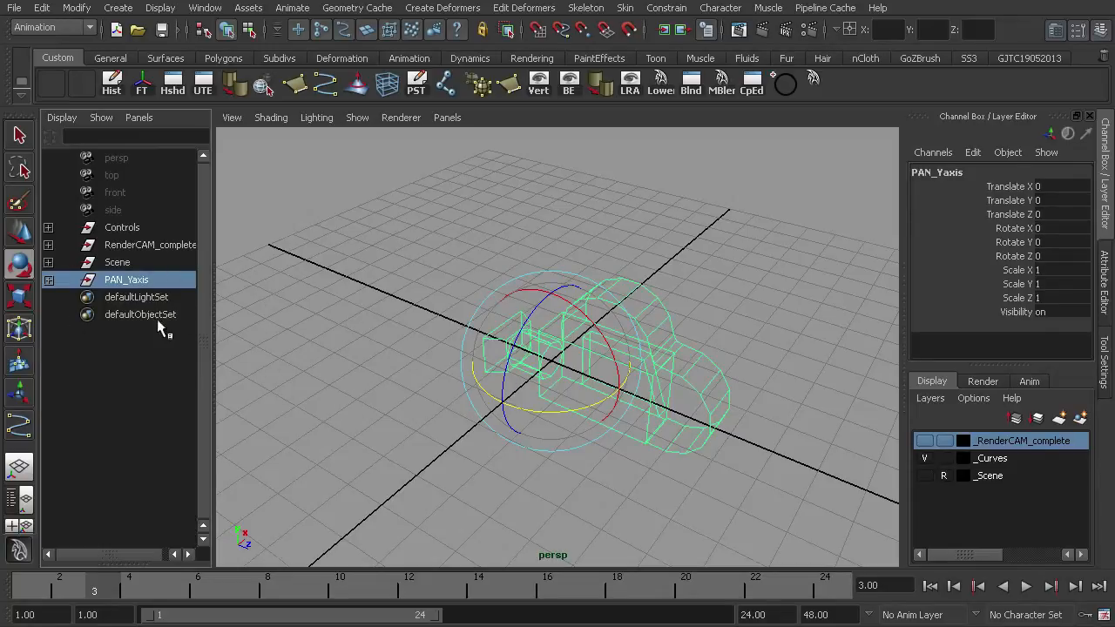
- Group PAN_Yaxis under a new parent group, testing a rotation and undoing it
key(ctrl+z)
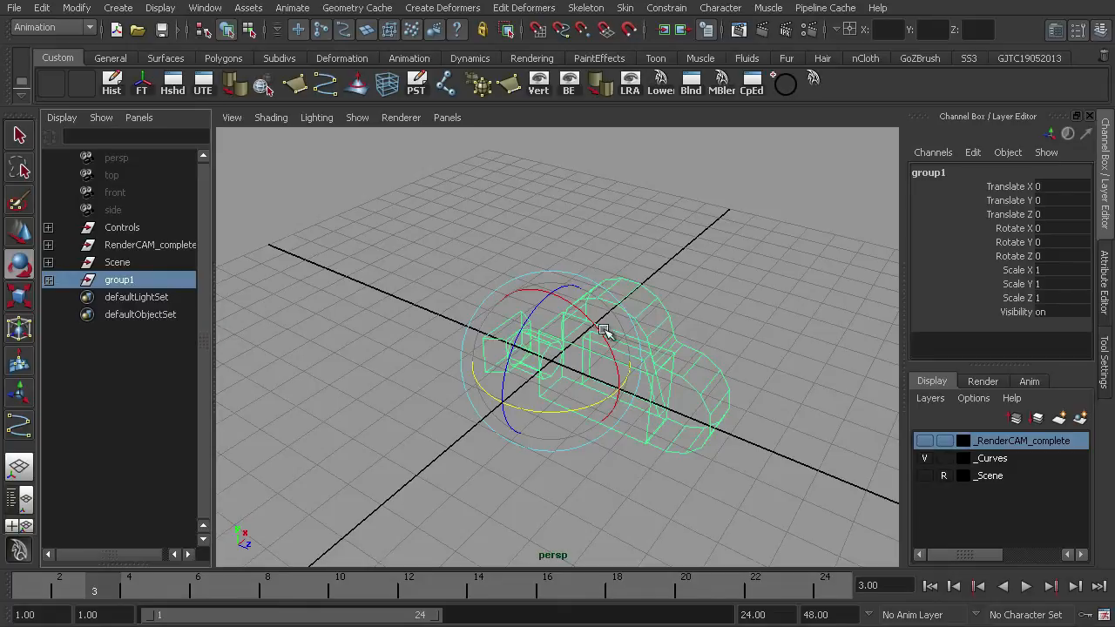
drag(536, 304, 555, 285)
key(ctrl+z)
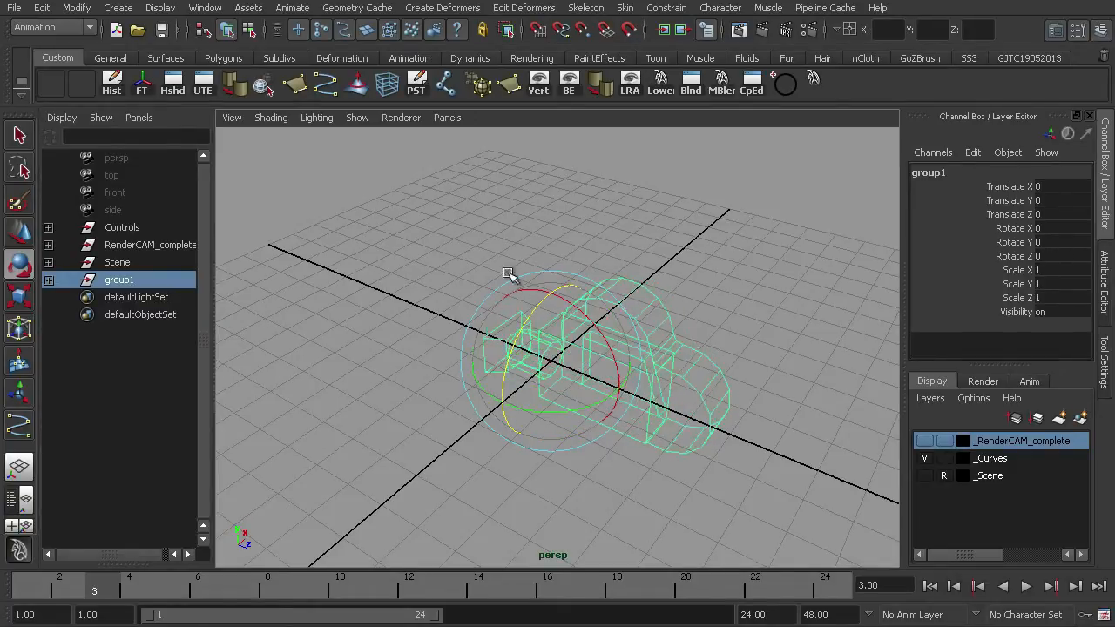
- Rename the new group as ROLL_Zaxis
double_click(116, 281)
text(ROLL_Zaxis)
key(Return)
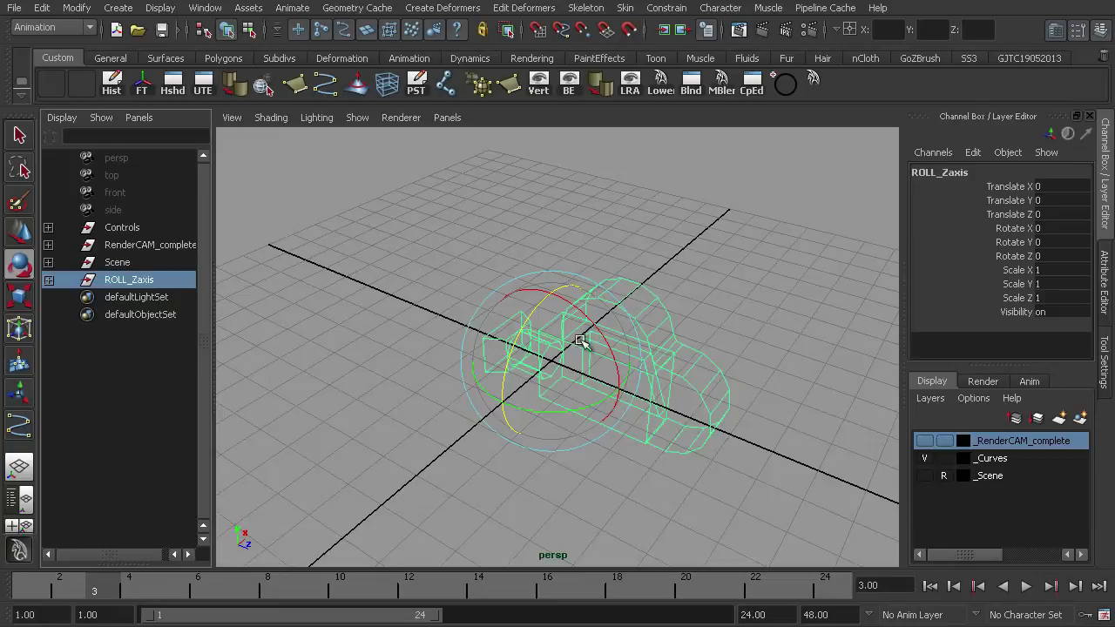
- Group ROLL_Zaxis under a new parent group and rename it as TILT_Xaxis, undoing test rotations
mouse_move(537, 301)
mouse_down()
mouse_move(521, 361)
mouse_move(547, 315)
mouse_up()
key(ctrl+z)
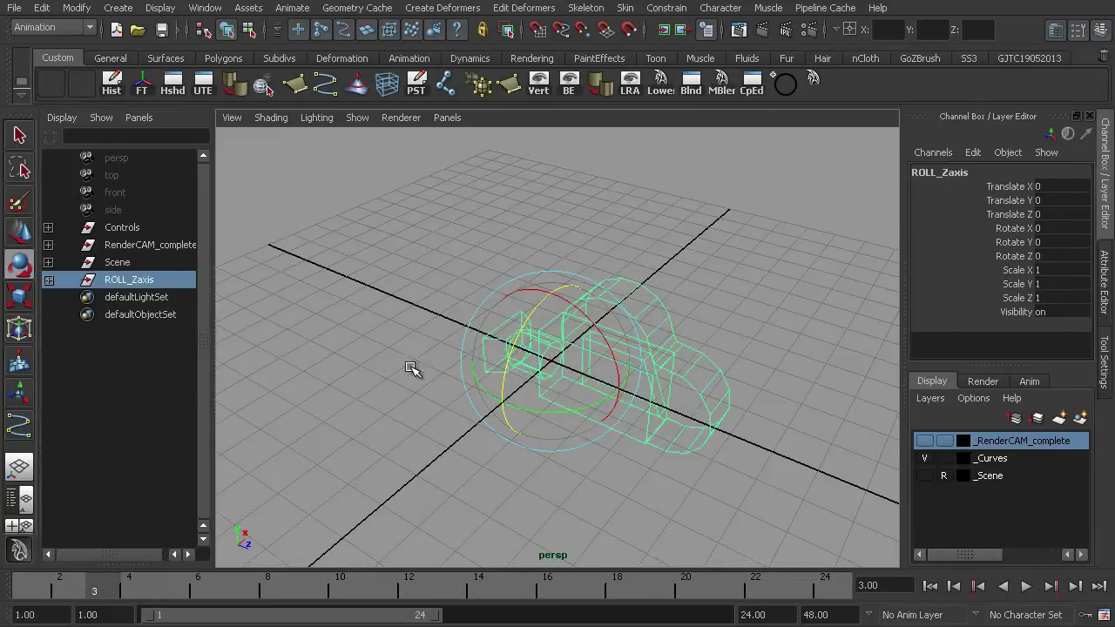
key(ctrl+g)
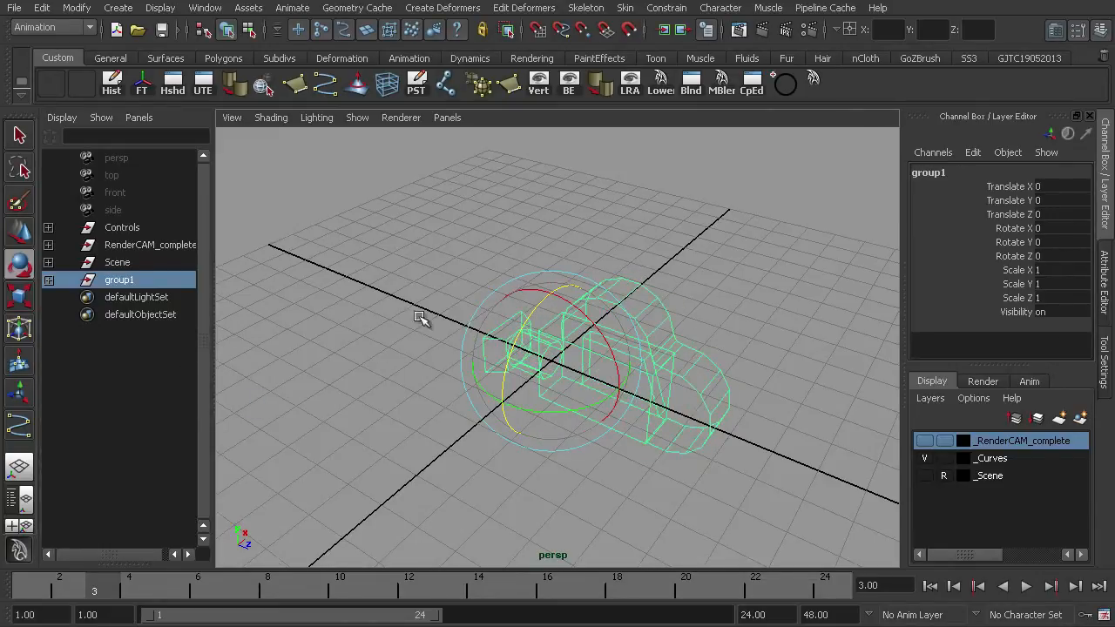
drag(586, 308, 547, 297)
key(ctrl+z)
double_click(120, 287)
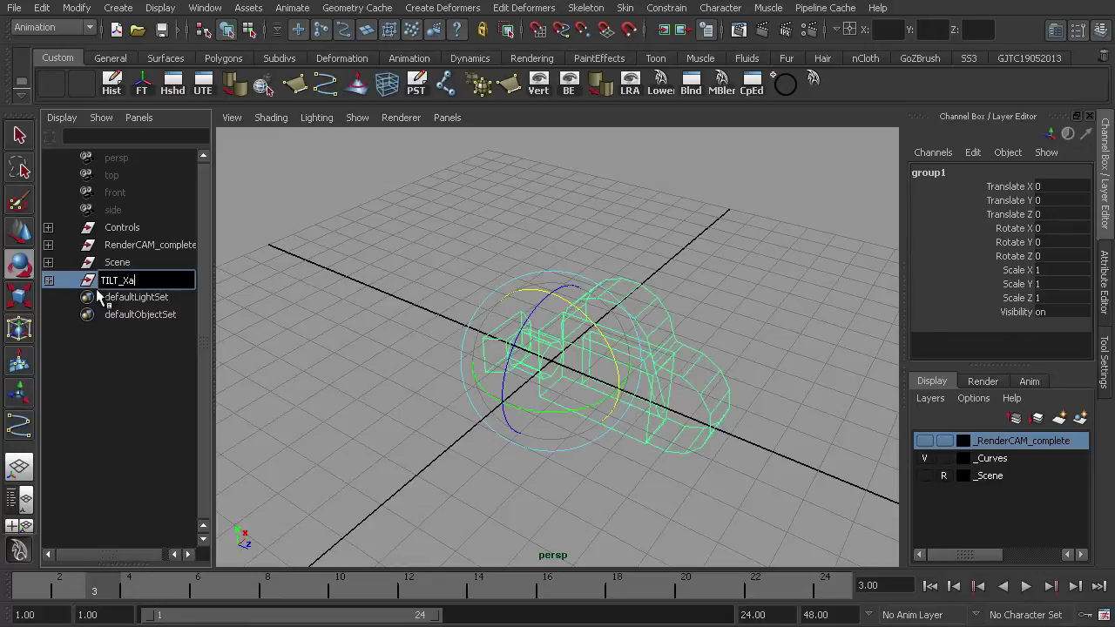
text(TILT_Xaxis)
key(Return)
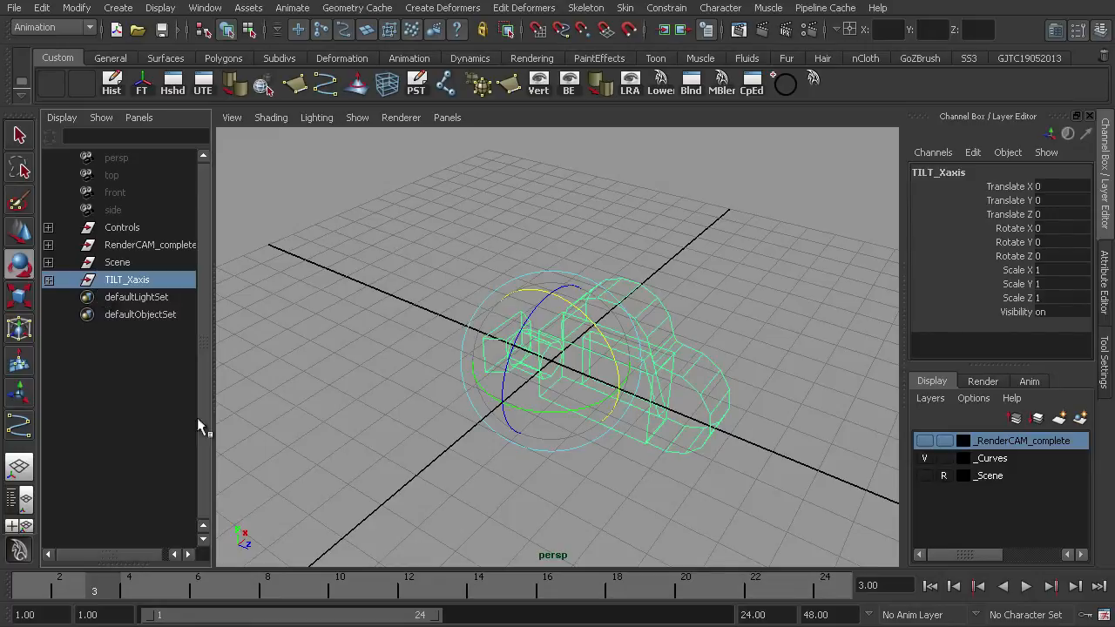
- Expand the TILT_Xaxis hierarchy to inspect the nested groups, then collapse it
click(48, 280)
click(48, 297)
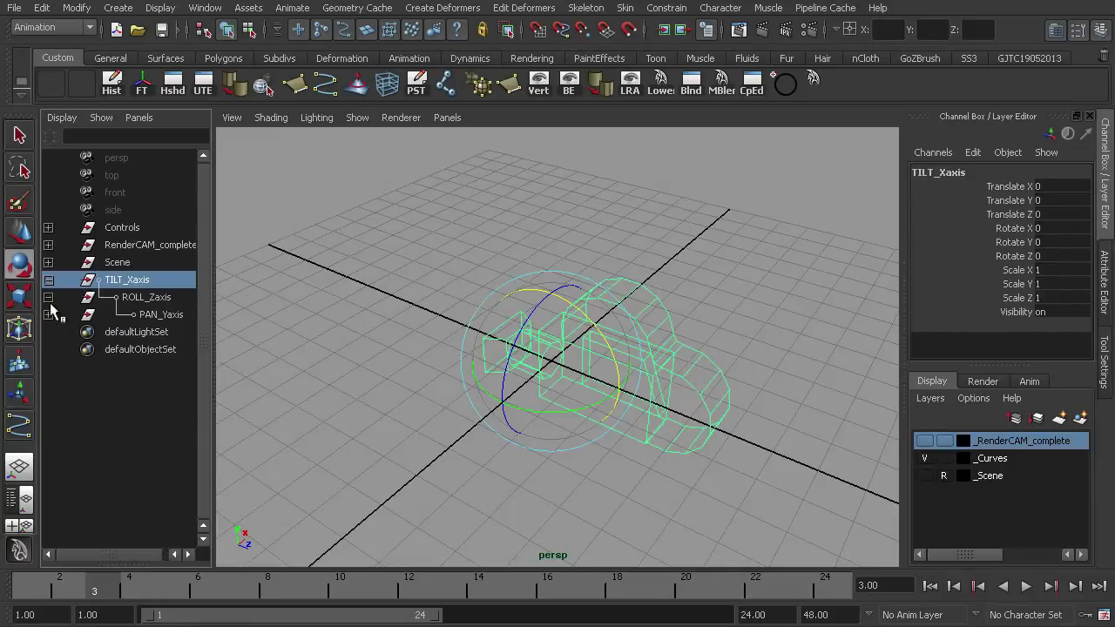
click(49, 298)
click(49, 280)
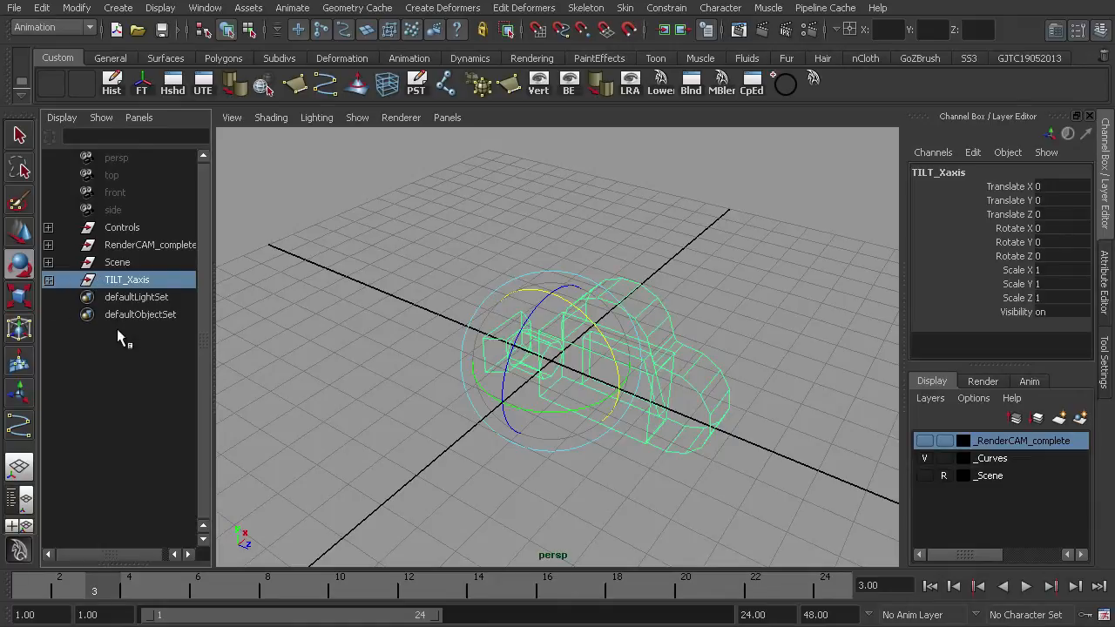
click(49, 280)
click(52, 297)
click(52, 315)
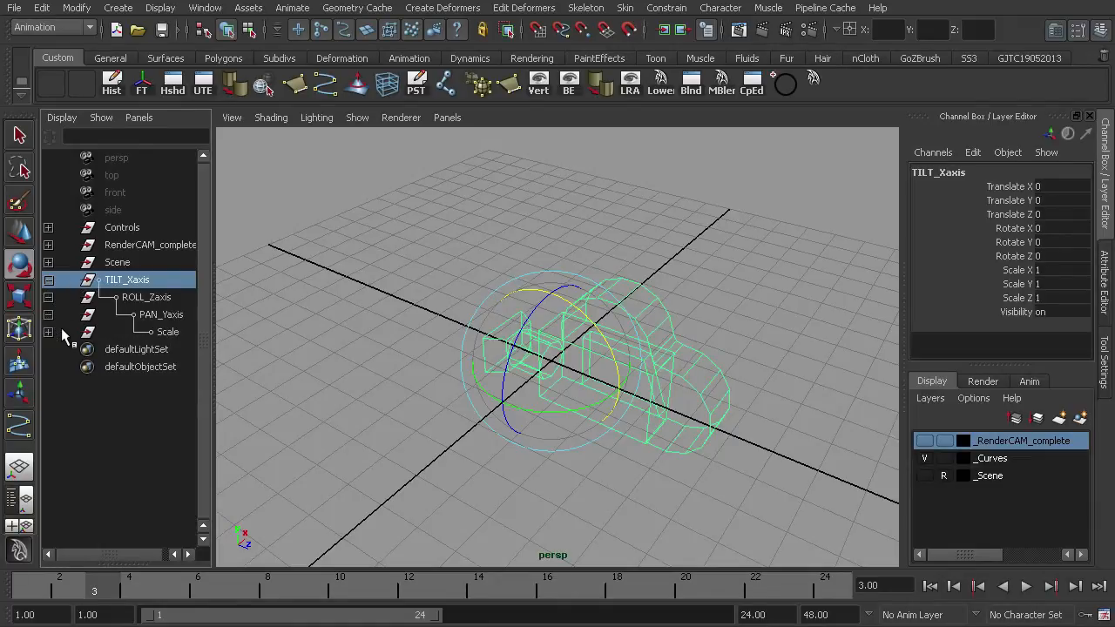
click(49, 279)
click(49, 280)
click(50, 297)
click(49, 279)
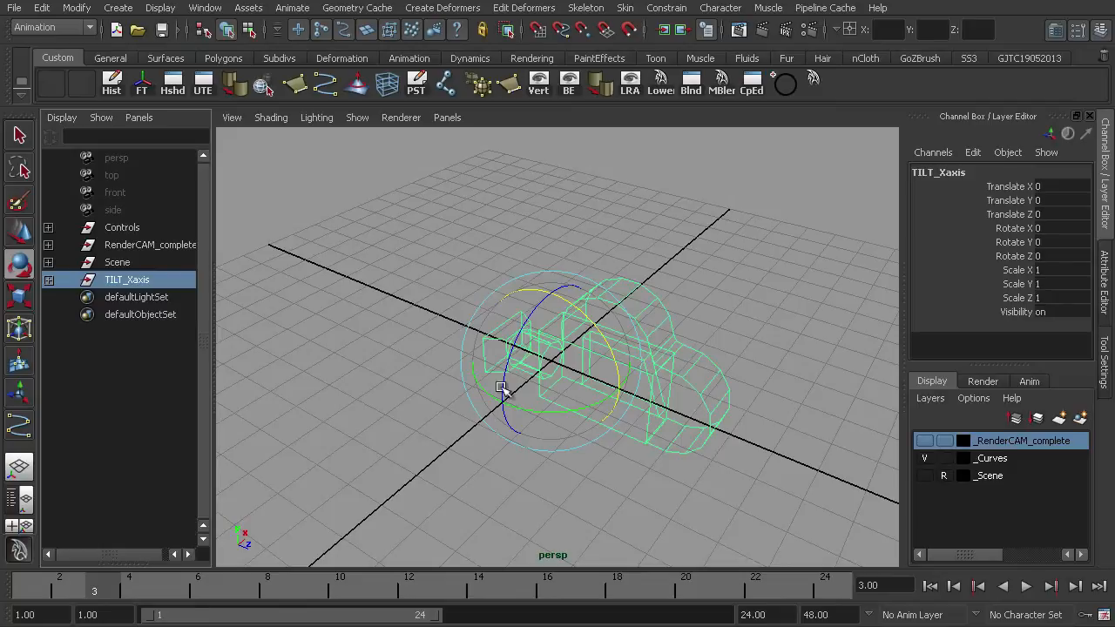
- Group TILT_Xaxis under a new parent group and rename it as Track_Dolly
alt+right_drag(737, 294, 500, 244)
alt+drag(503, 341, 545, 307)
alt+middle_drag(546, 367, 547, 378)
alt+right_drag(547, 378, 555, 346)
key(ctrl+z)
double_click(119, 286)
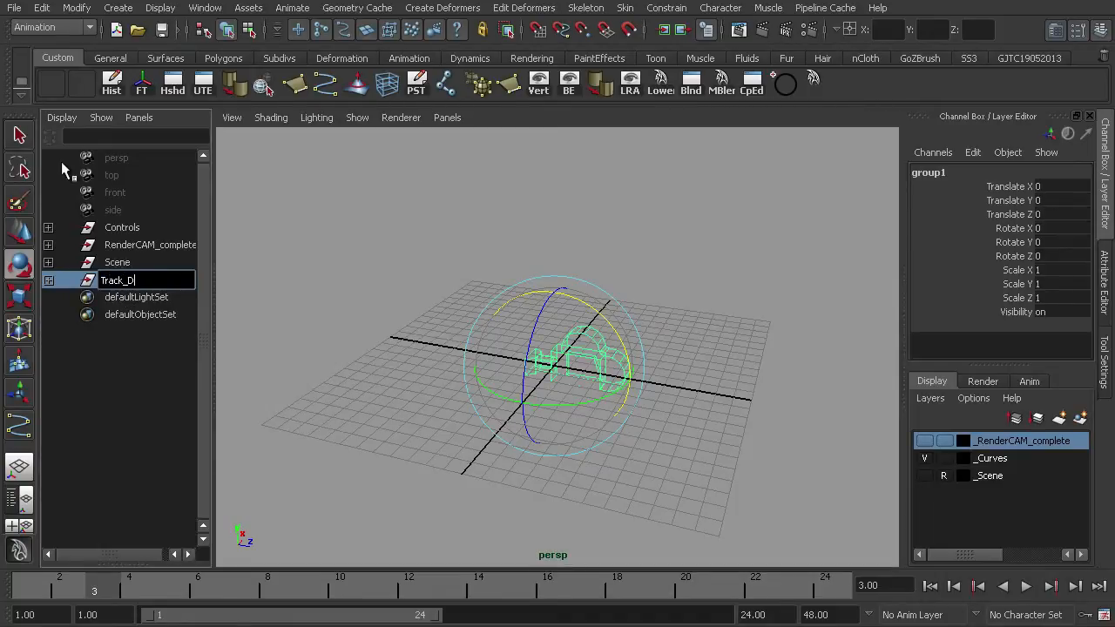
key(Return)
- Try moving Track_Dolly with the Move tool, undoing each move
click(158, 280)
key(w)
drag(645, 373, 707, 387)
key(ctrl+z)
drag(610, 342, 597, 351)
key(ctrl+z)
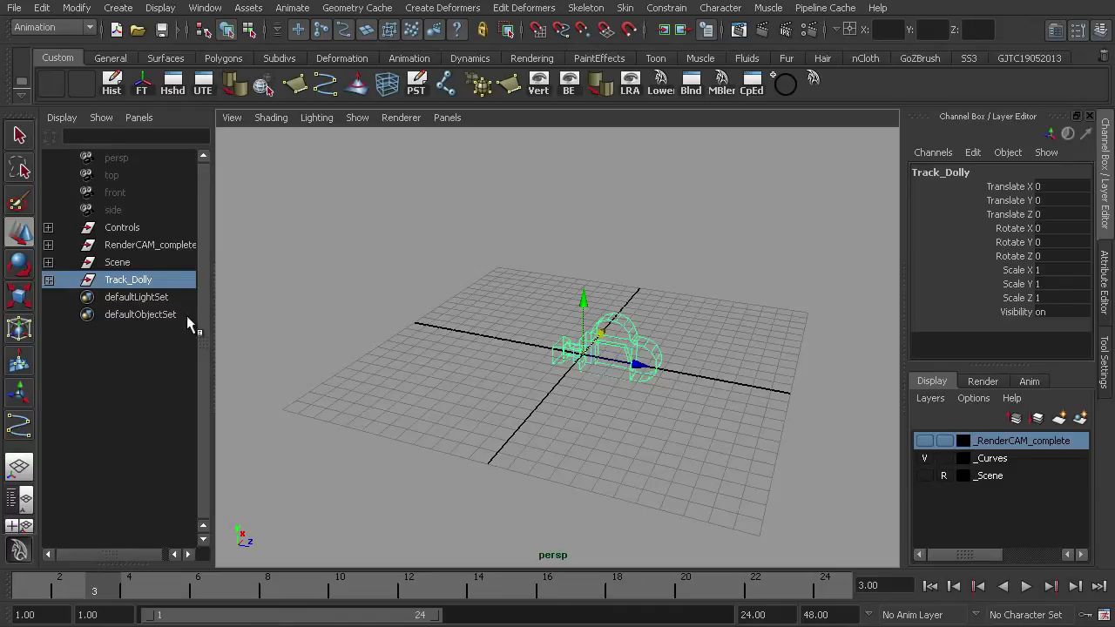
- Group Track_Dolly under a new parent group and rename it as RenderCAM
click(118, 283)
key(ctrl+z)
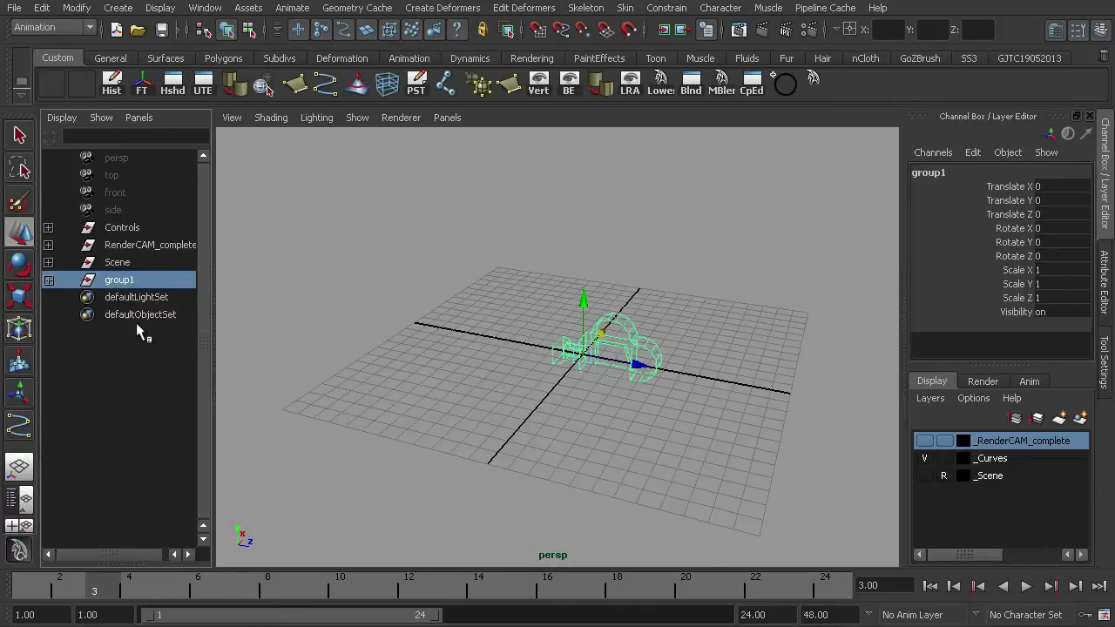
double_click(117, 278)
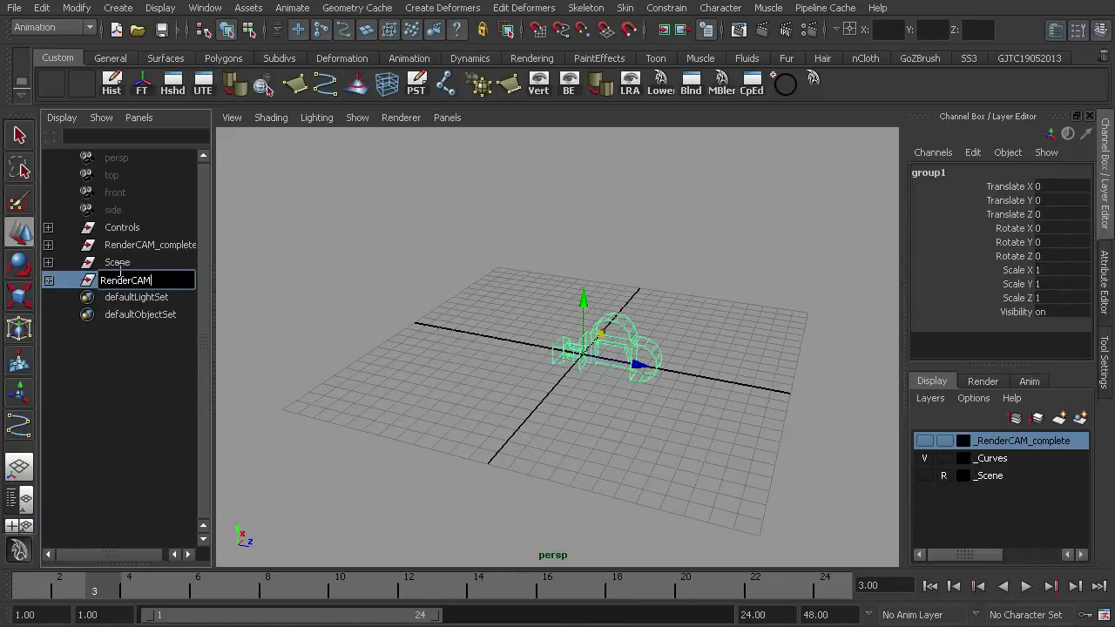
key(Return)
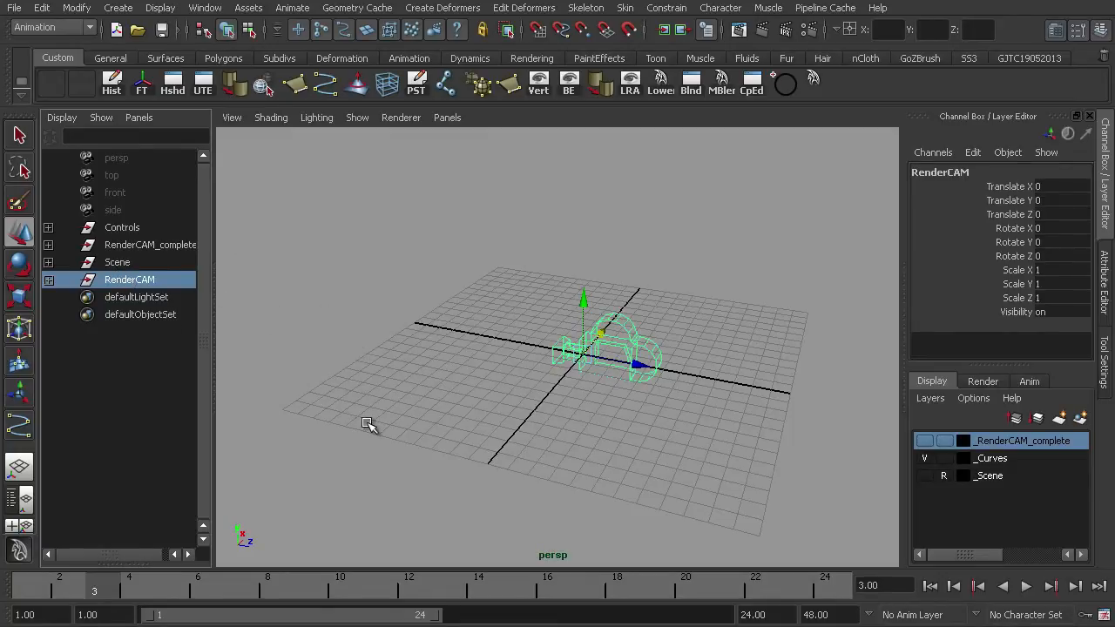
- Set RenderCAM's Translate Y to 8, undoing a test move afterwards in the viewport
click(1051, 199)
text(8)
key(Return)
click(564, 331)
alt+drag(552, 331, 525, 341)
key(ctrl+z)
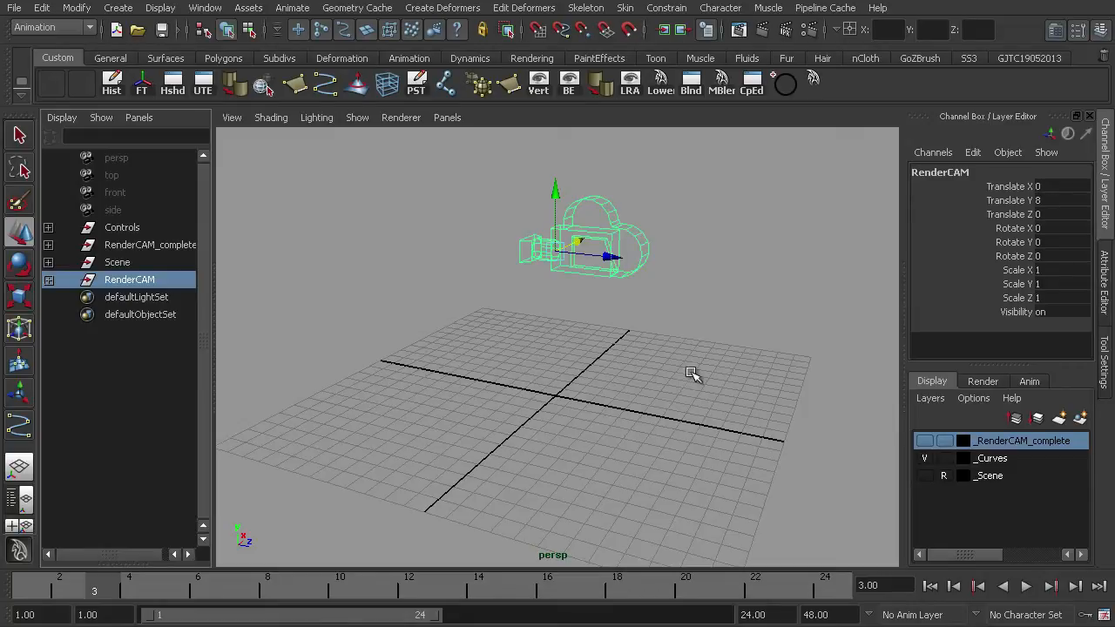
- Make the _Curves display layer visible and clear the selection
click(967, 461)
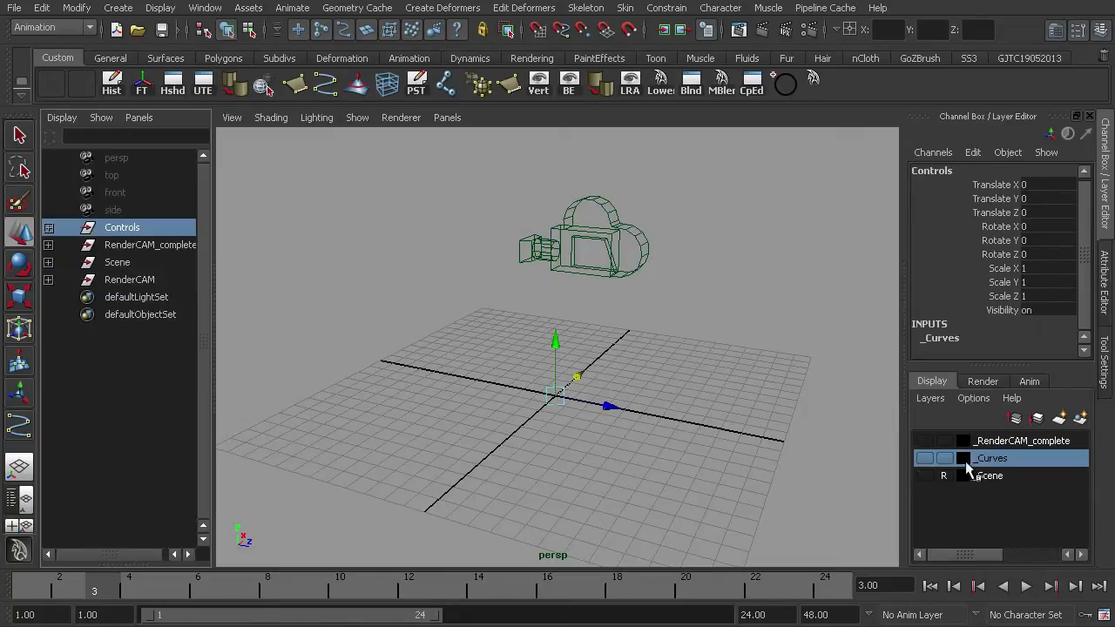
click(924, 462)
click(754, 302)
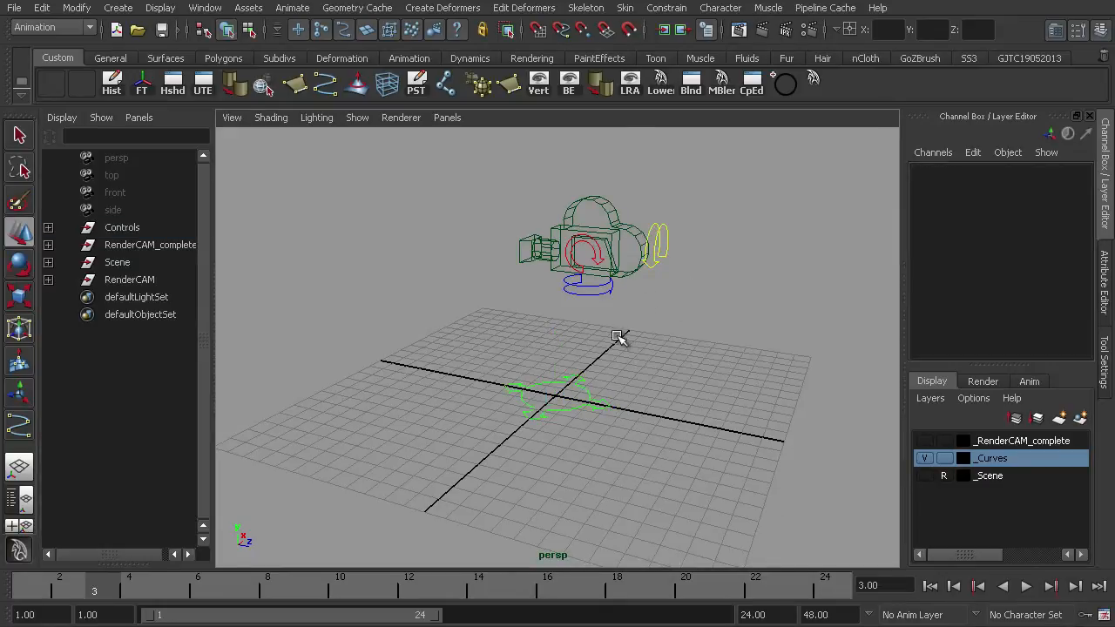
- Select each control curve around the camera in turn to identify them
alt+drag(603, 350, 545, 332)
scroll(557, 307, up, 1)
click(521, 252)
click(565, 292)
click(742, 195)
click(559, 446)
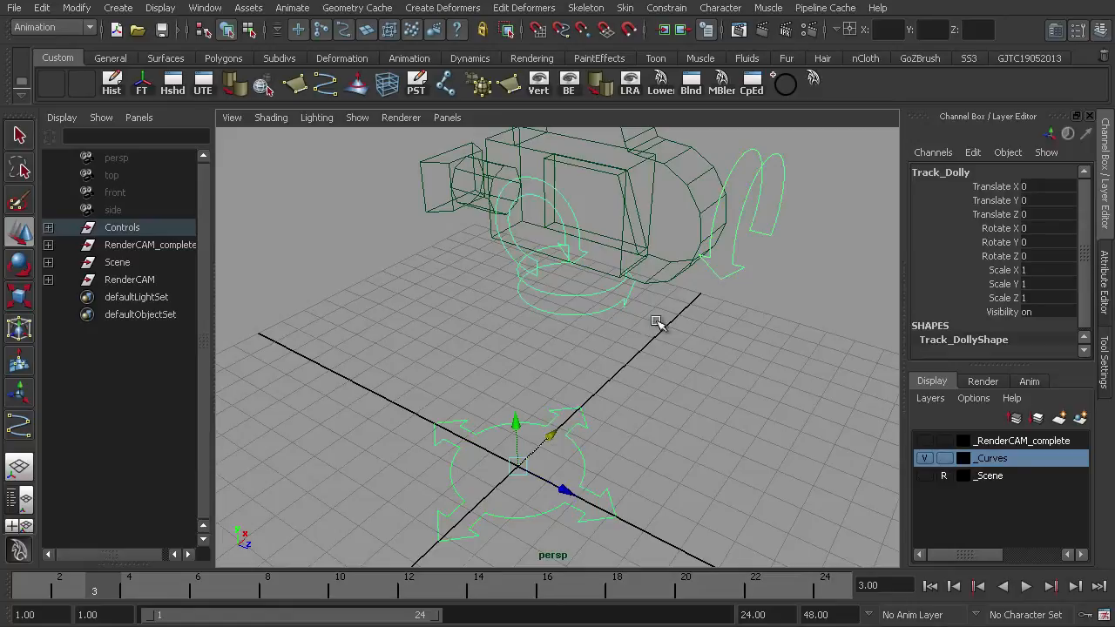
click(760, 254)
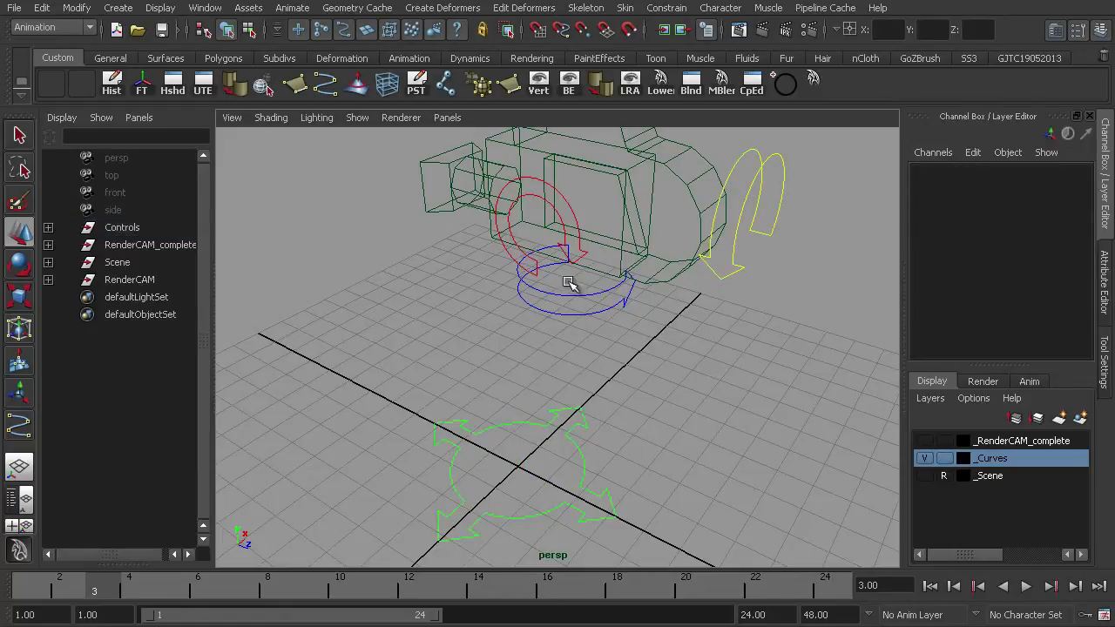
click(514, 254)
click(582, 304)
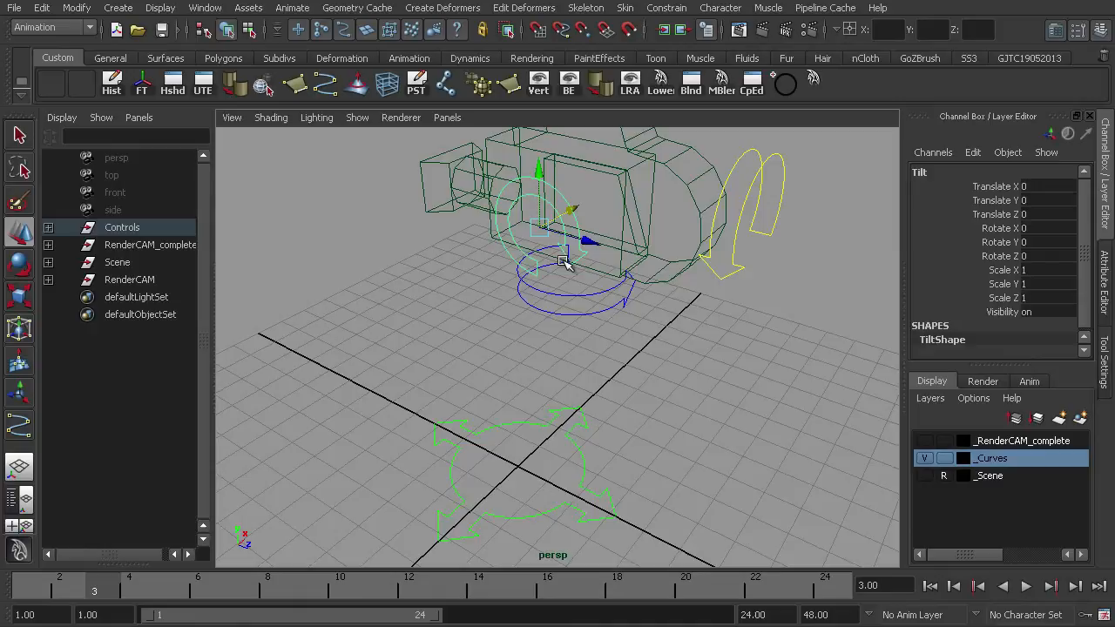
- Expand the RenderCAM hierarchy to check its nesting, then collapse it and deselect
click(48, 279)
click(126, 298)
click(49, 298)
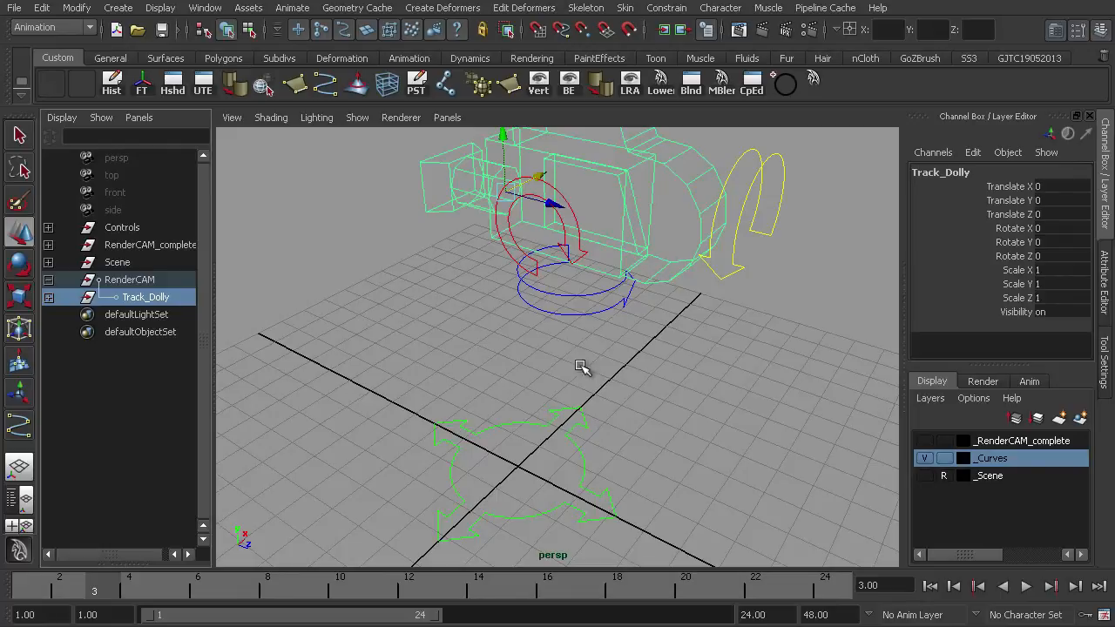
click(48, 280)
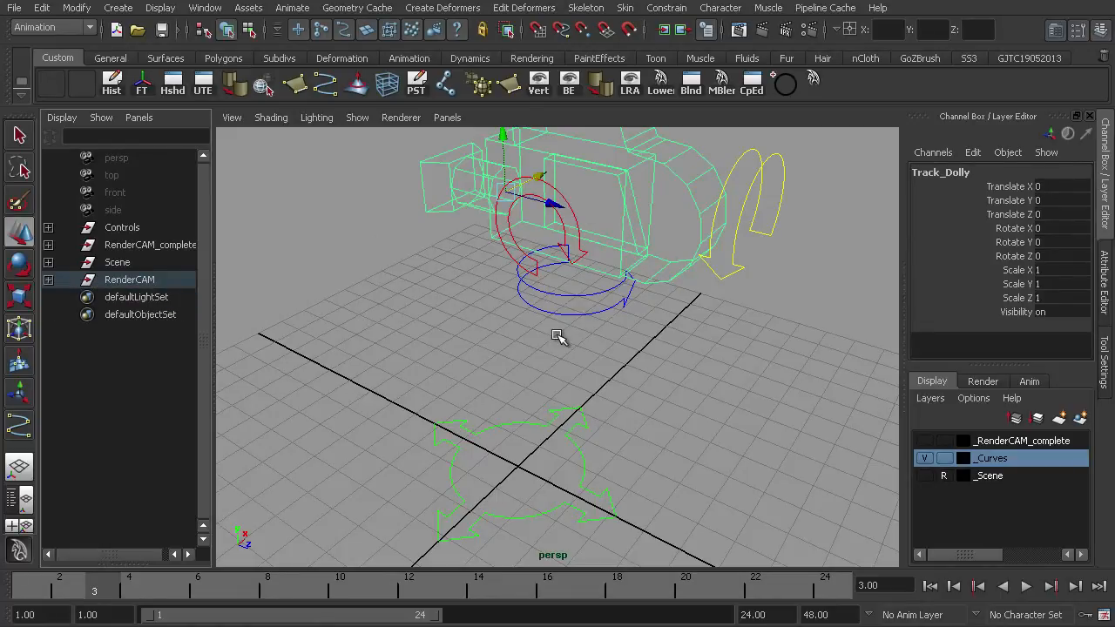
click(634, 346)
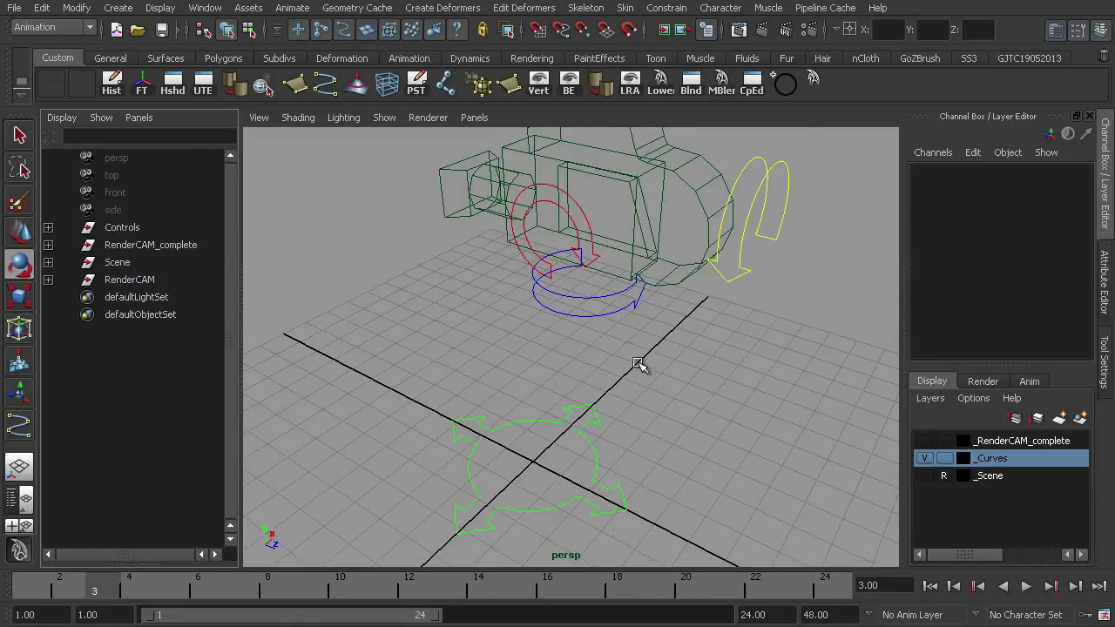
scroll(639, 364, down, 6)
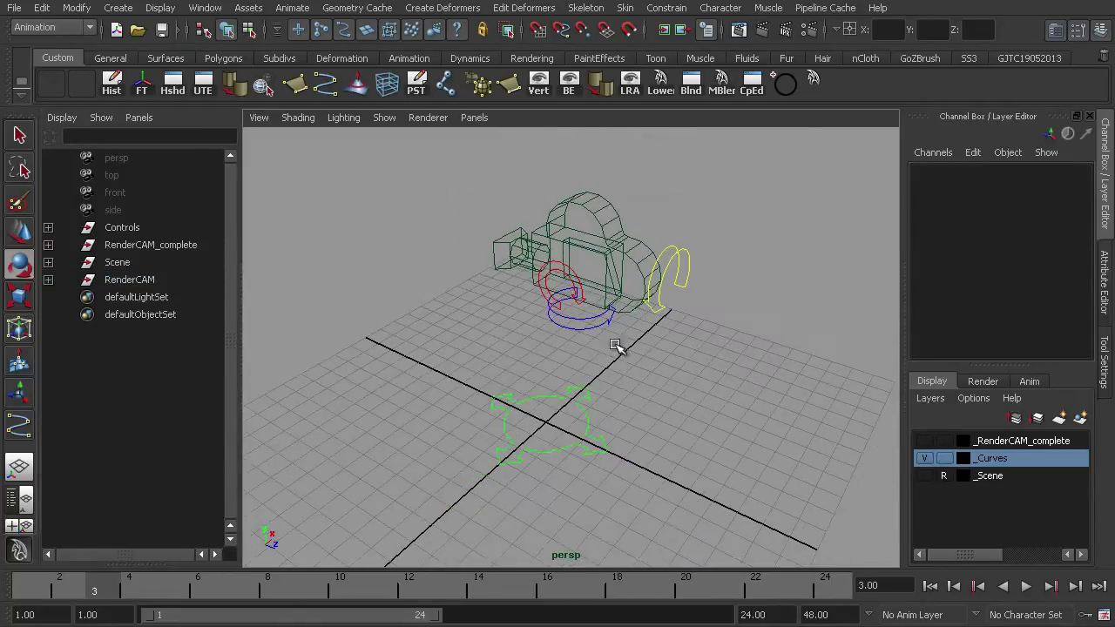
- Expand the Controls group and the full RenderCAM hierarchy, and select the Pan control curve
click(48, 228)
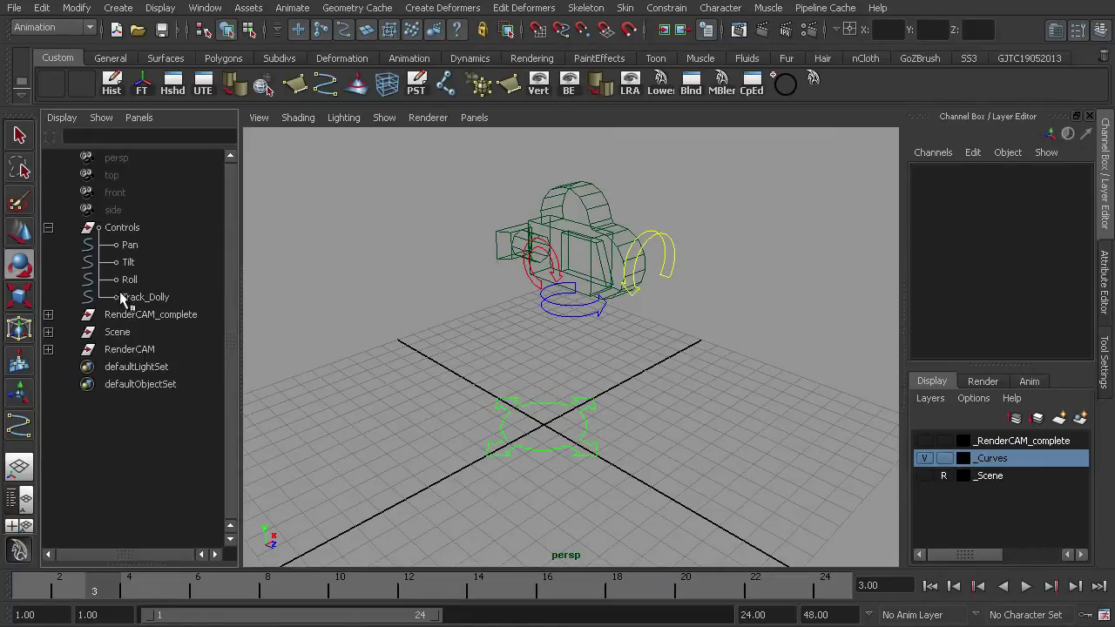
click(47, 349)
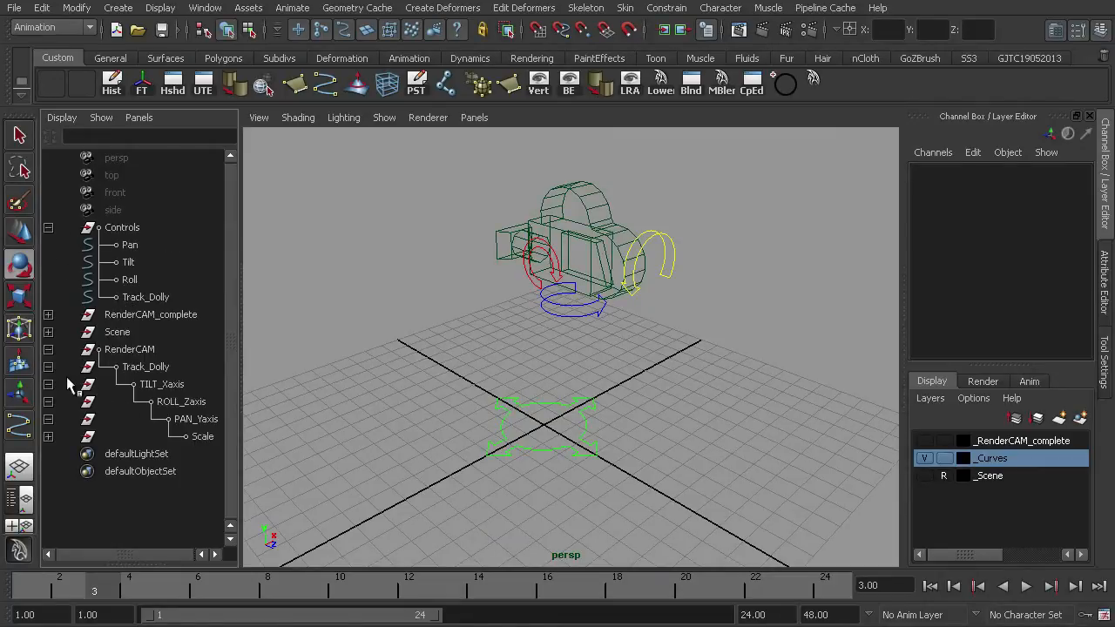
alt+drag(490, 356, 490, 346)
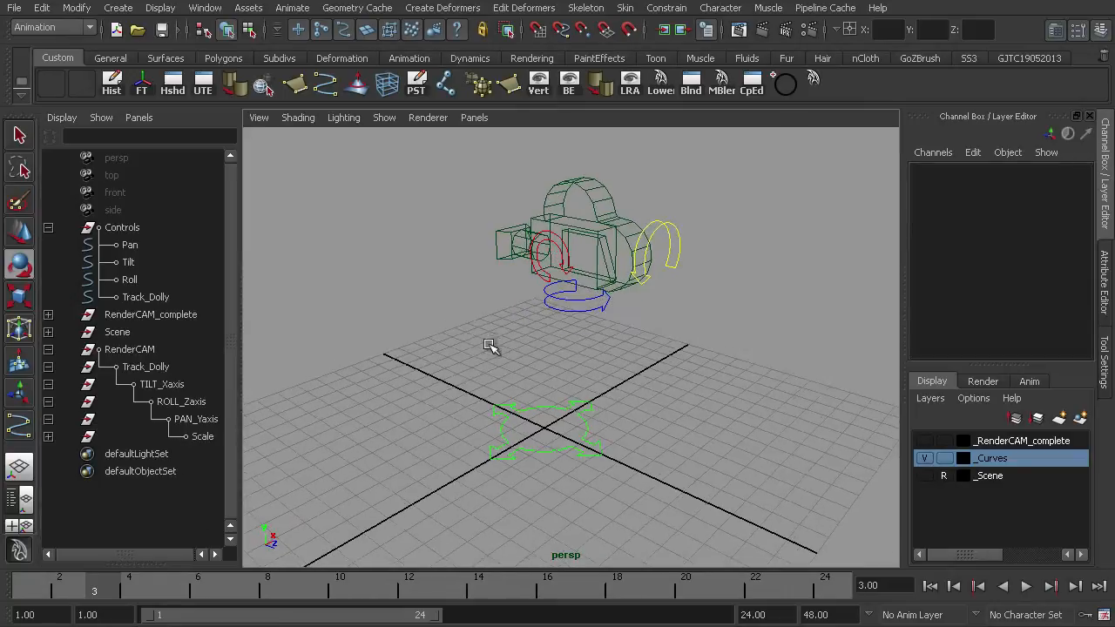
click(130, 245)
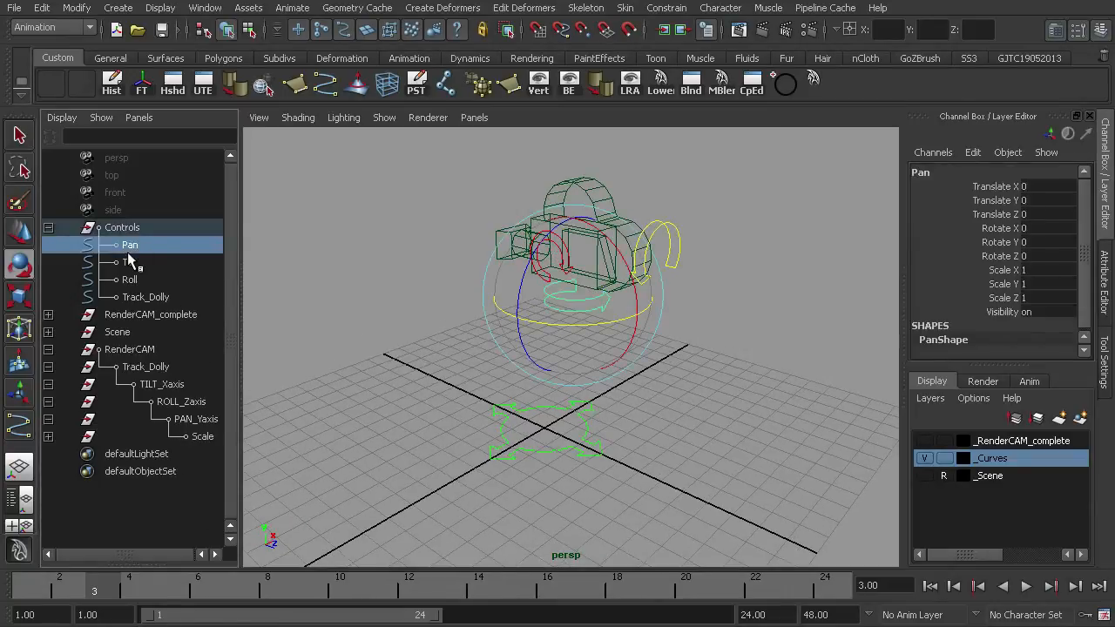
- Orient-constrain the PAN_Yaxis group to the Pan curve with maintain offset on and only the Y axis constrained
ctrl+click(187, 419)
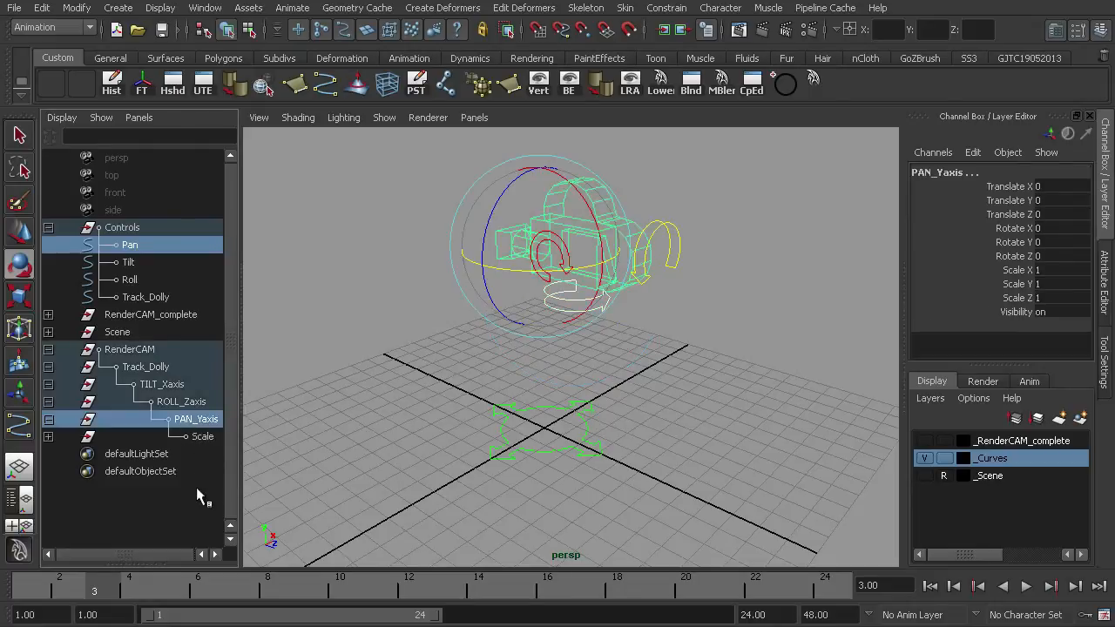
click(668, 9)
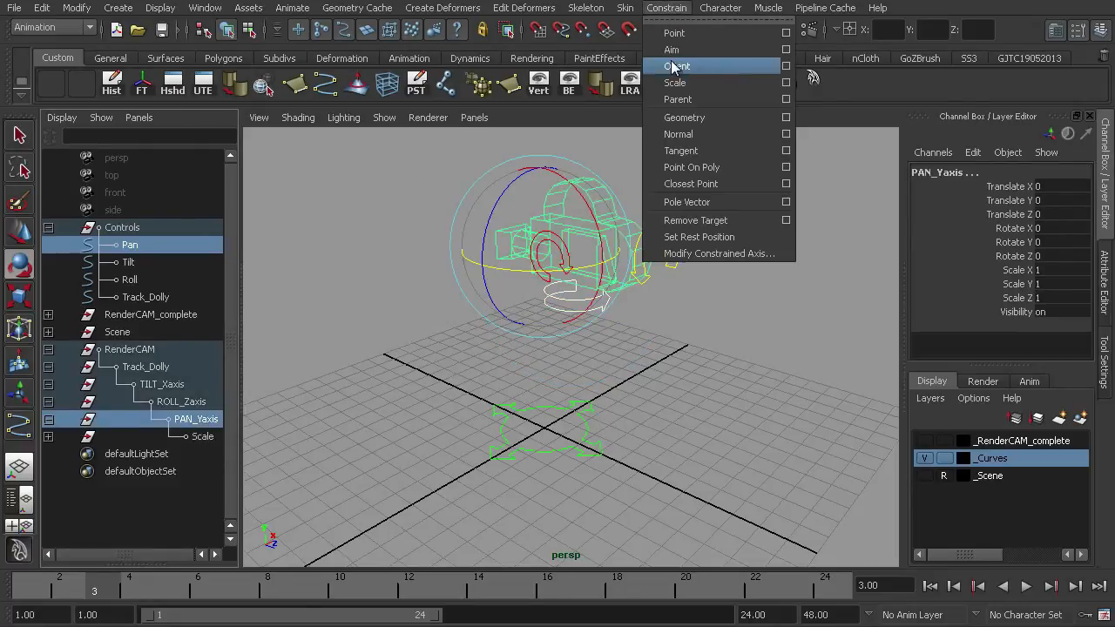
click(786, 66)
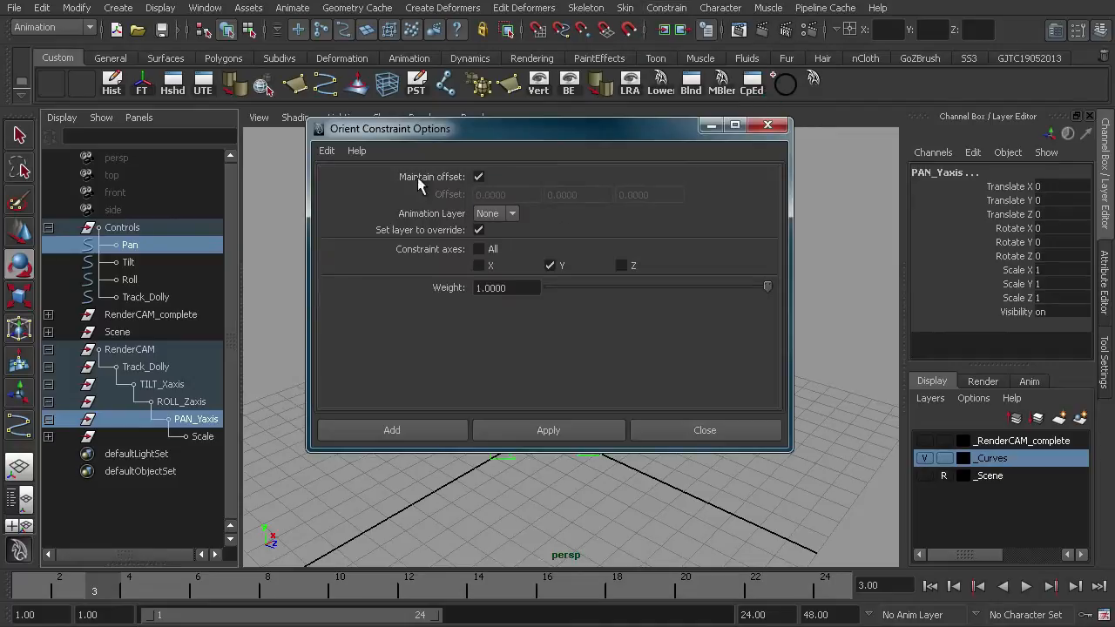
click(327, 151)
click(352, 178)
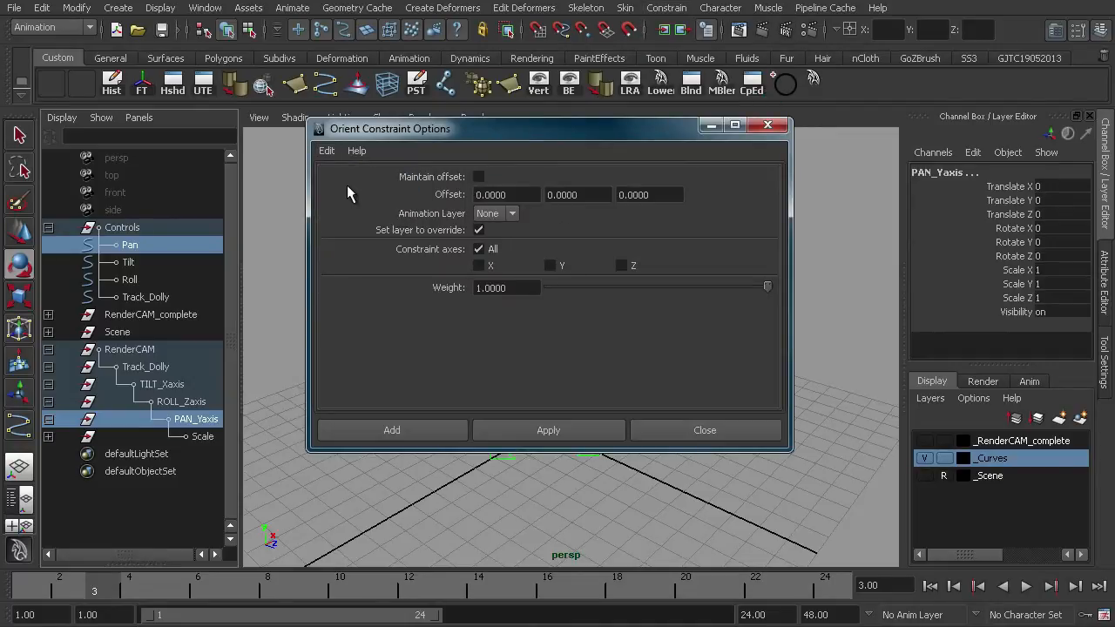
click(478, 177)
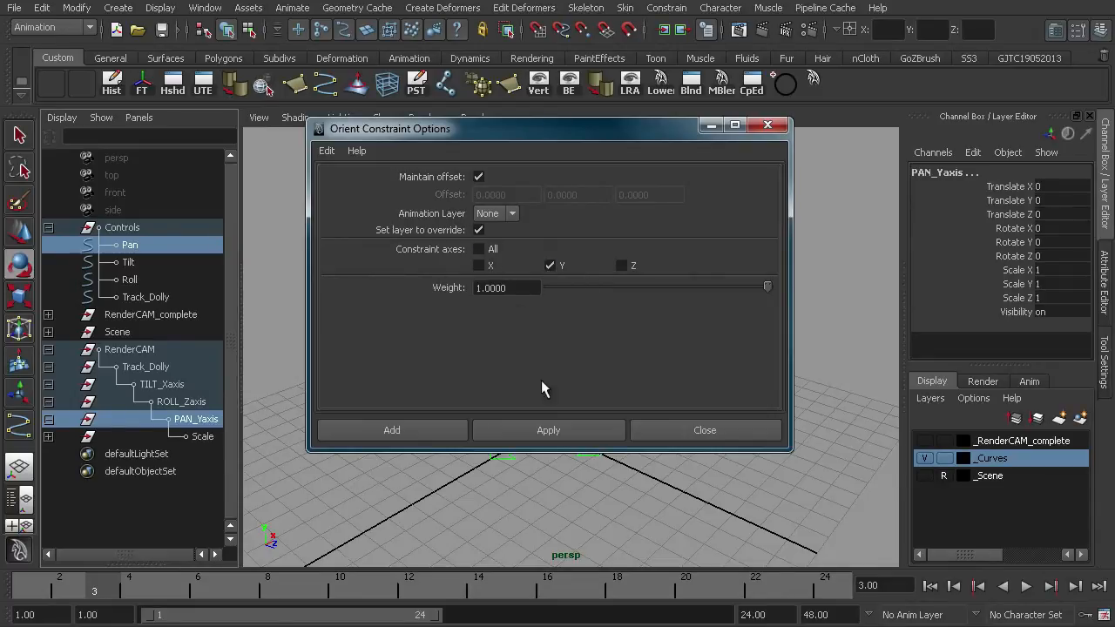
click(549, 430)
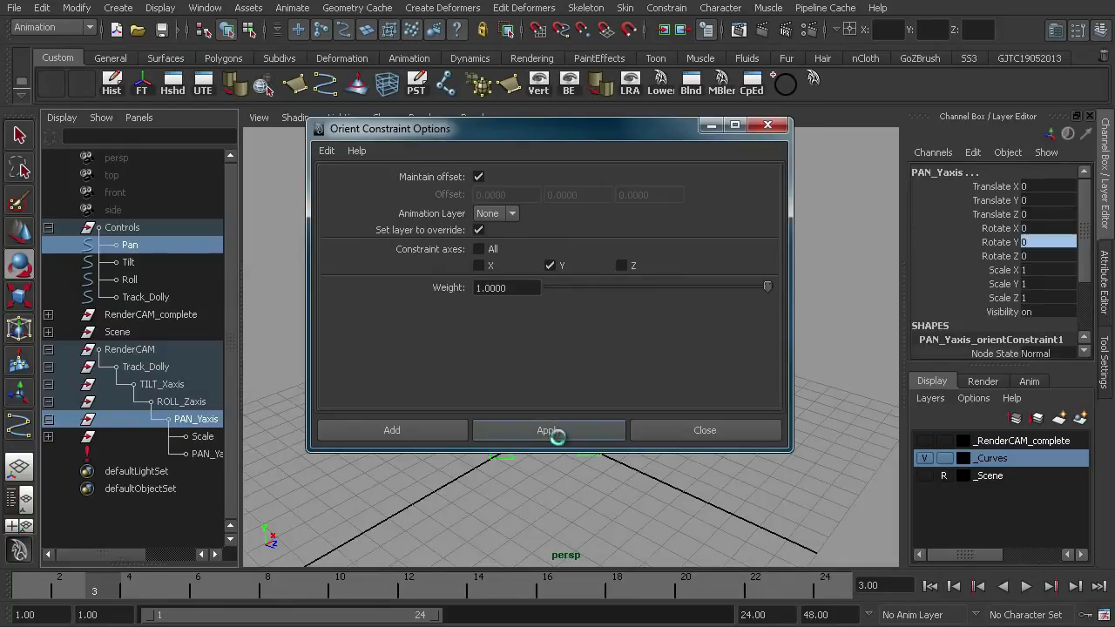
click(684, 428)
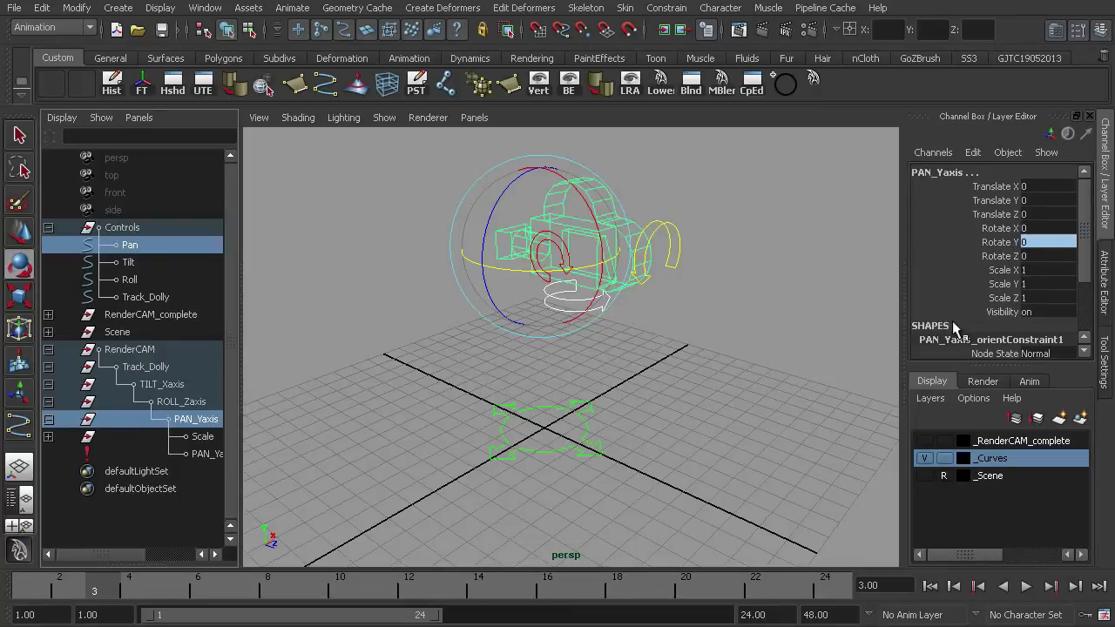
- Rotate the Pan control curve around the camera to test the pan constraint
click(635, 384)
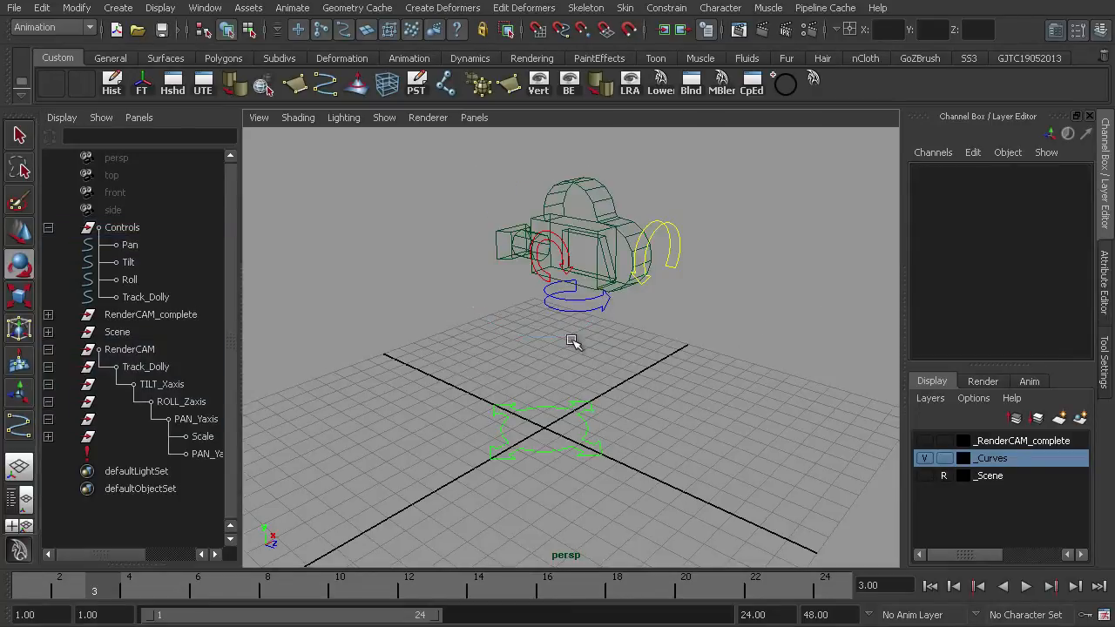
click(571, 305)
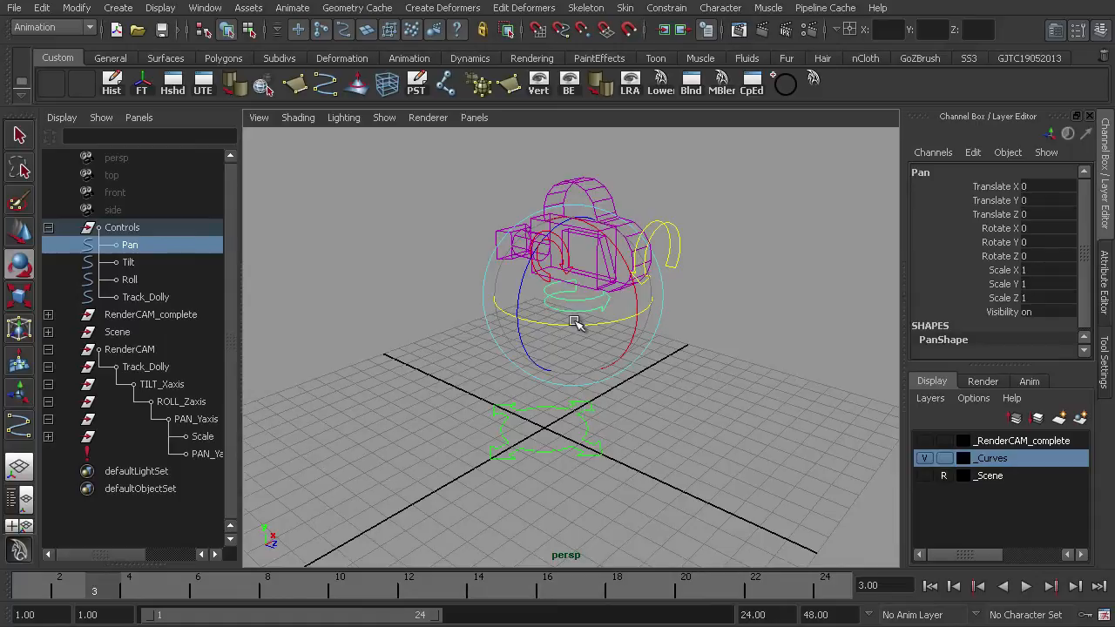
drag(546, 327, 610, 361)
click(690, 340)
click(566, 317)
drag(557, 322, 608, 367)
click(679, 351)
- Orient-constrain the TILT_Xaxis group to the Tilt curve with maintain offset, constraining only the X axis
click(131, 261)
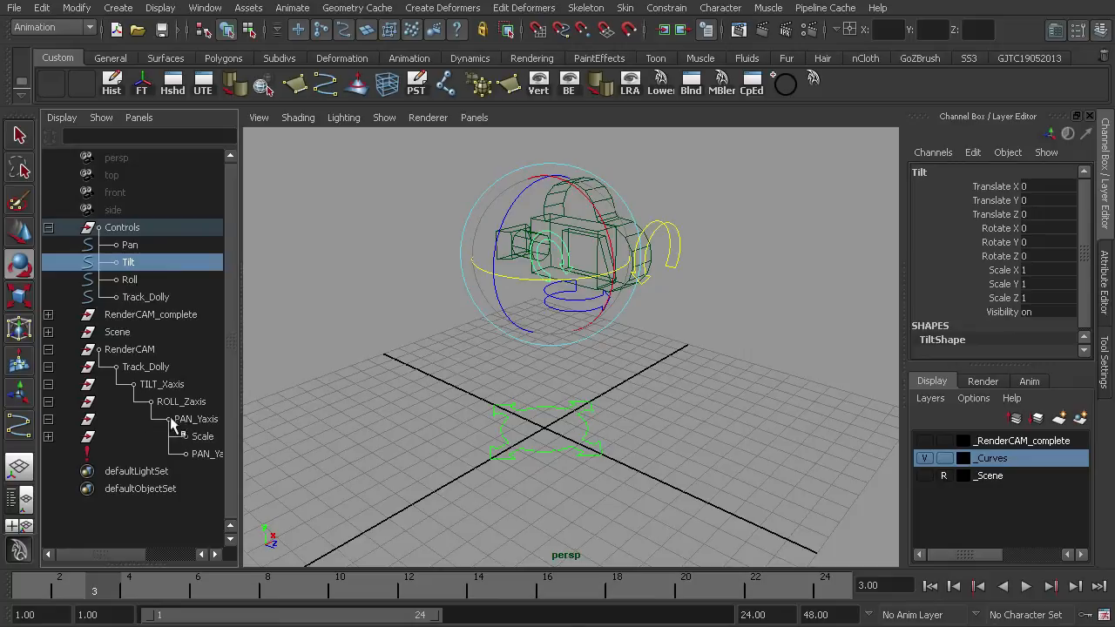
ctrl+click(161, 385)
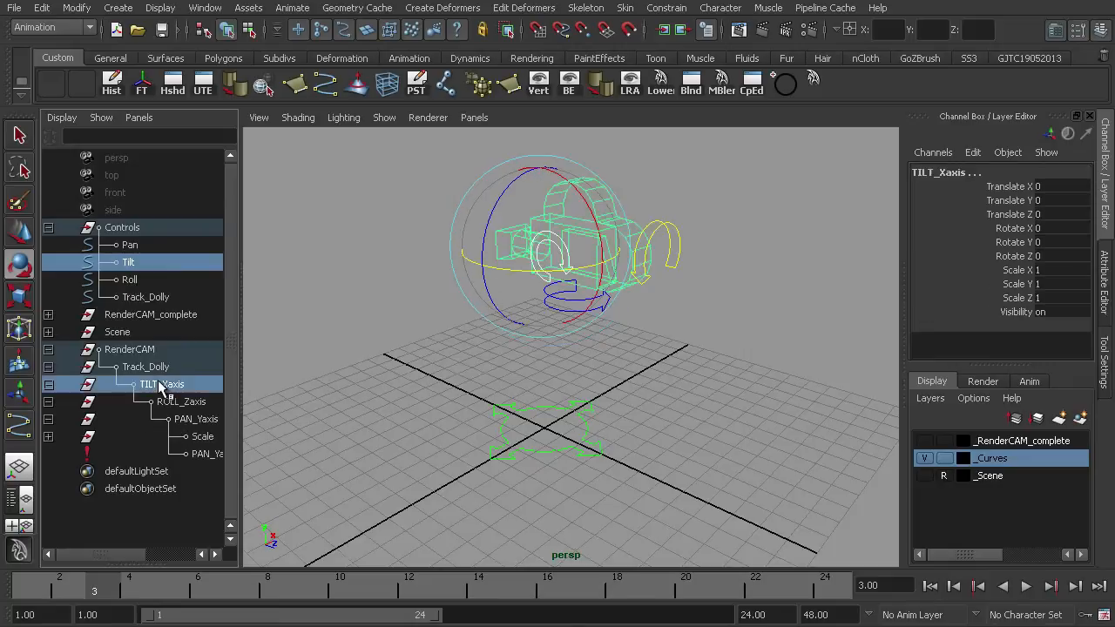
click(666, 8)
click(787, 67)
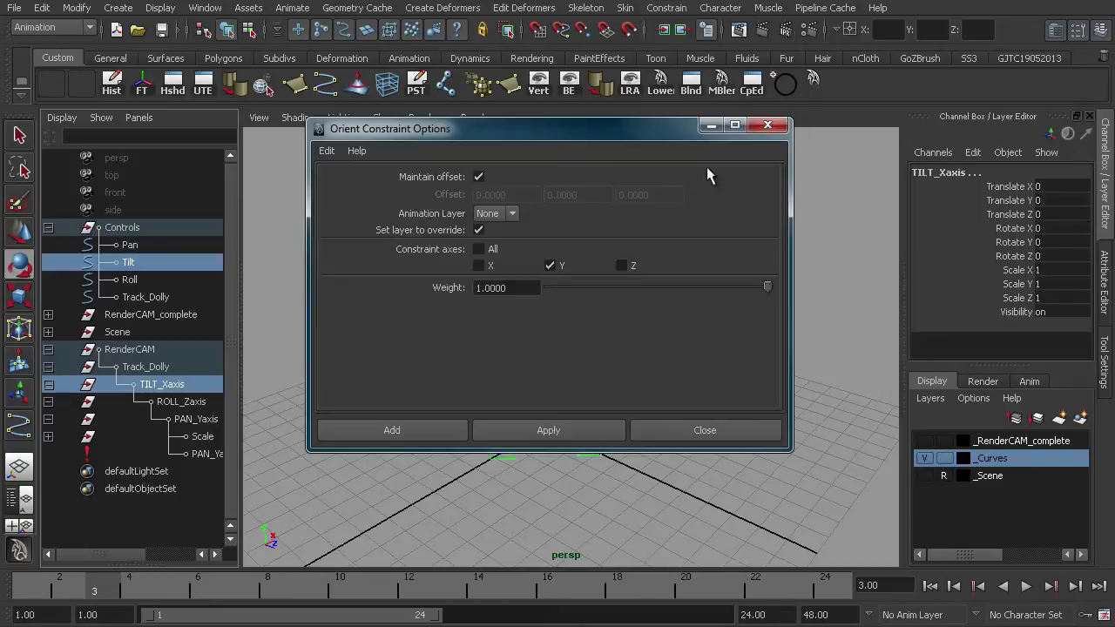
click(550, 265)
click(479, 266)
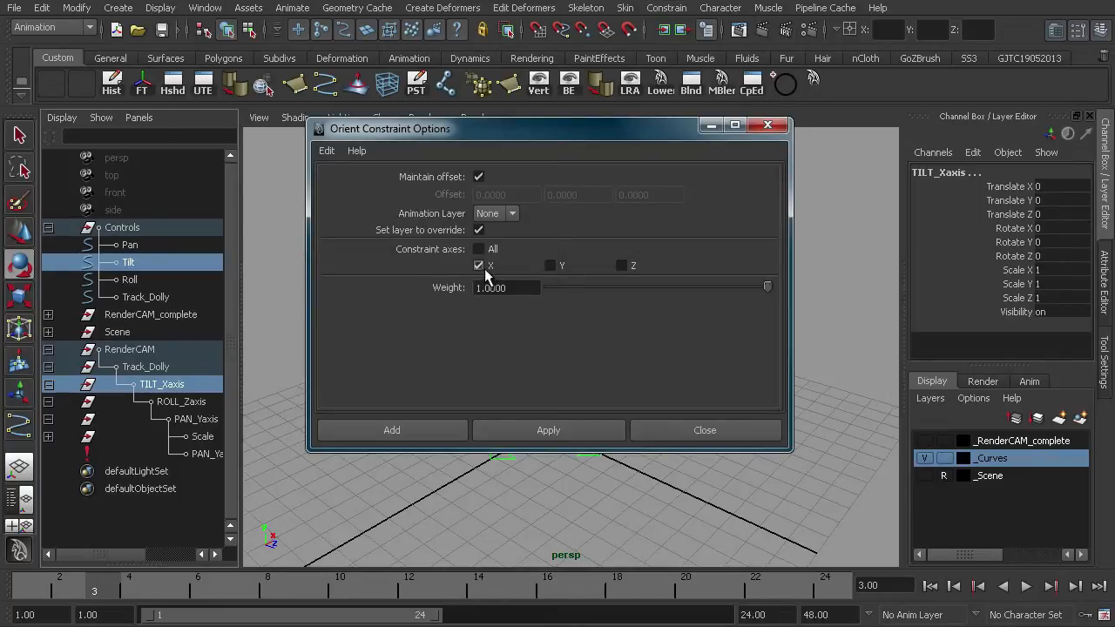
click(557, 430)
click(663, 427)
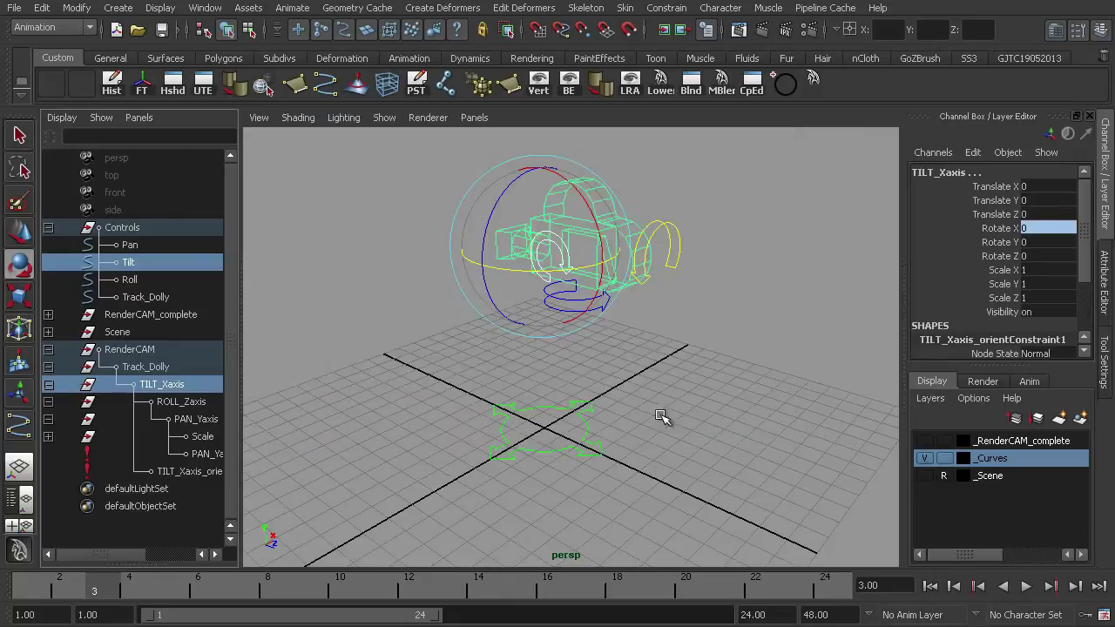
- Rotate the Tilt control to test the tilt constraint, undoing each rotation
click(610, 357)
click(543, 281)
drag(597, 209, 601, 262)
key(ctrl+z)
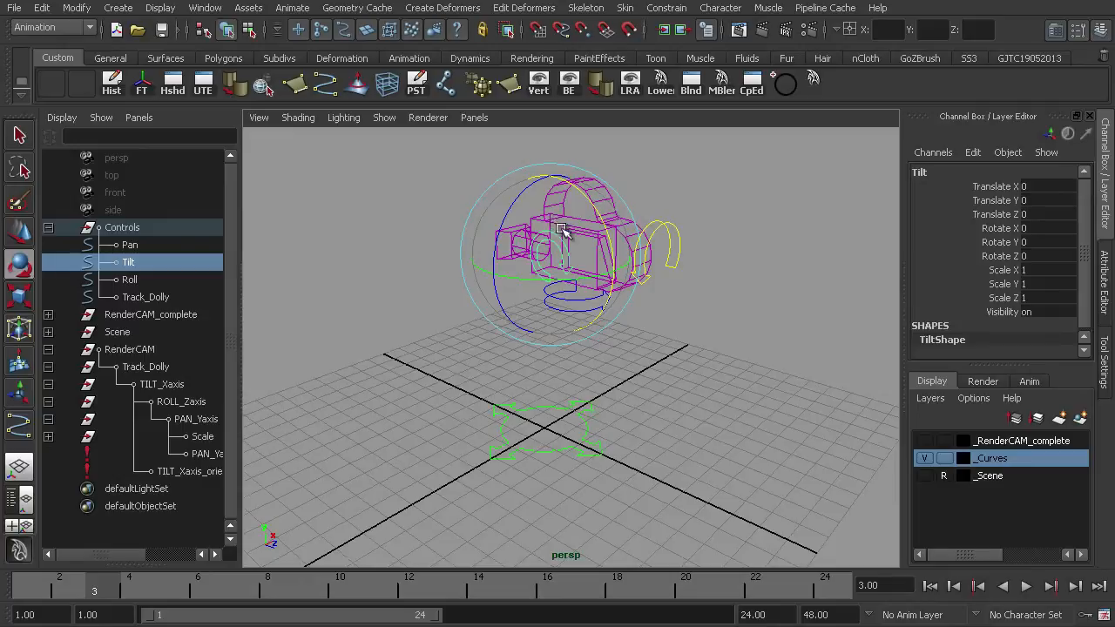
drag(580, 206, 574, 229)
key(ctrl+z)
- Orient-constrain the ROLL_Zaxis group to the Roll curve with maintain offset, constraining only the Z axis
click(132, 281)
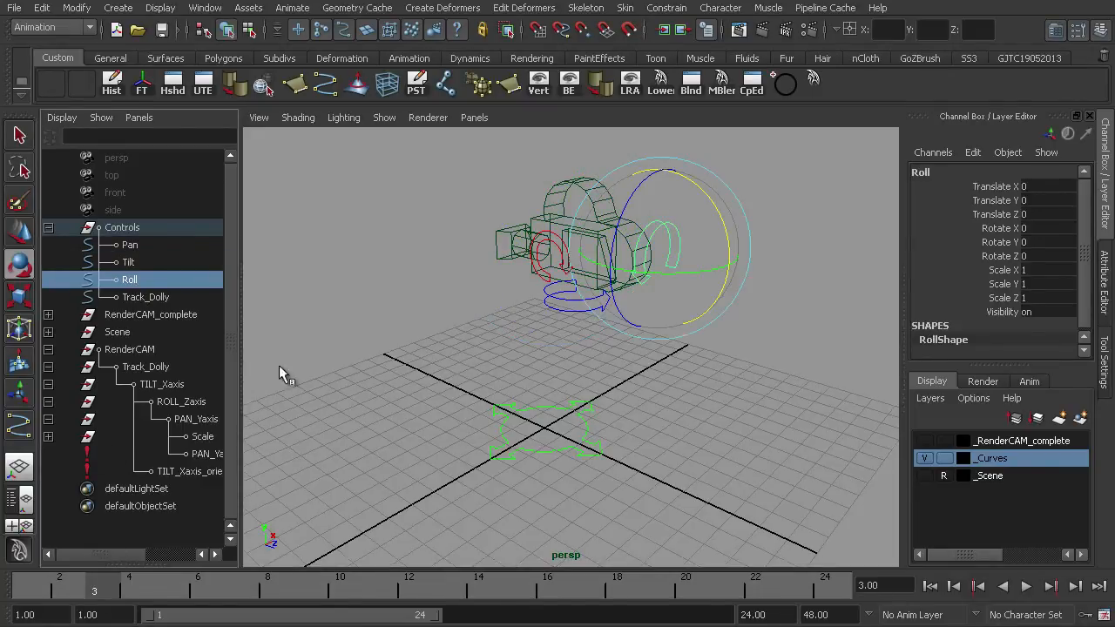
ctrl+click(166, 397)
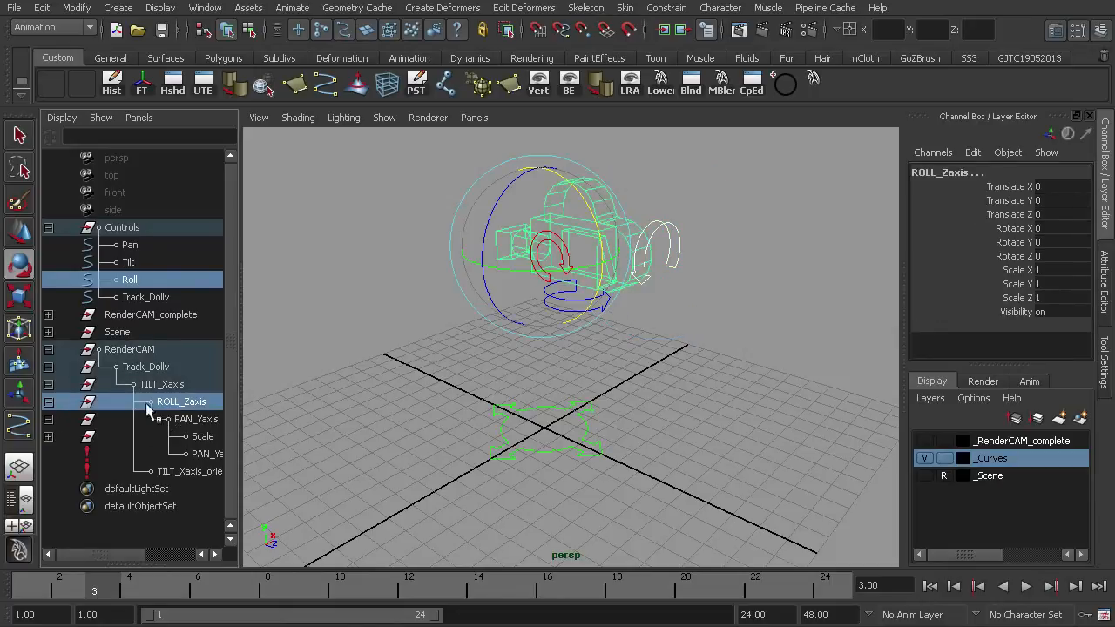
click(666, 8)
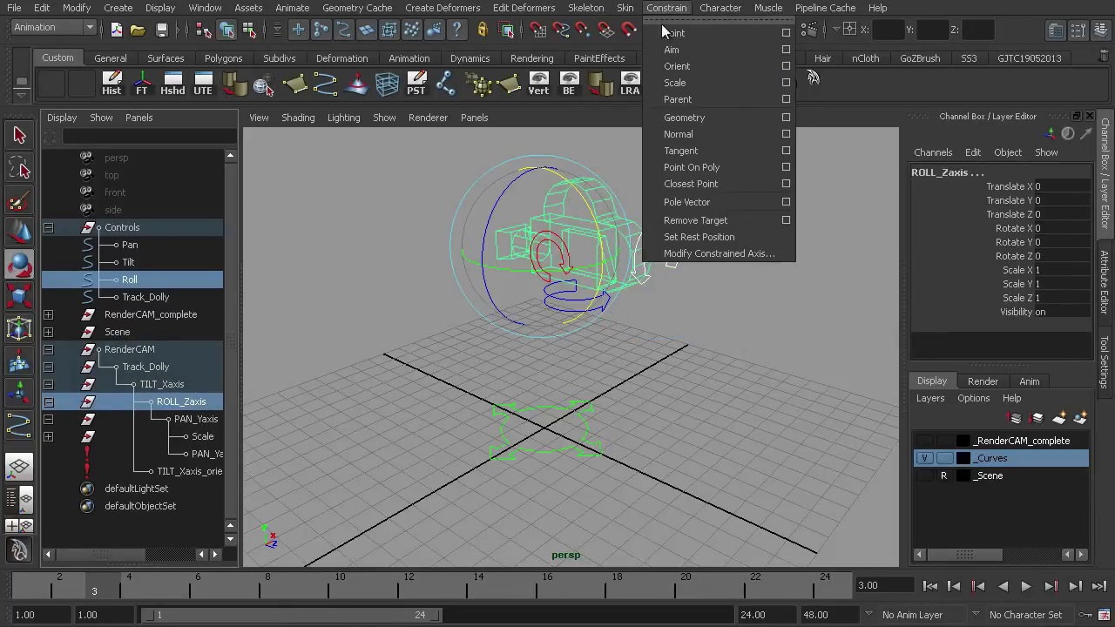
click(787, 70)
click(479, 266)
click(575, 429)
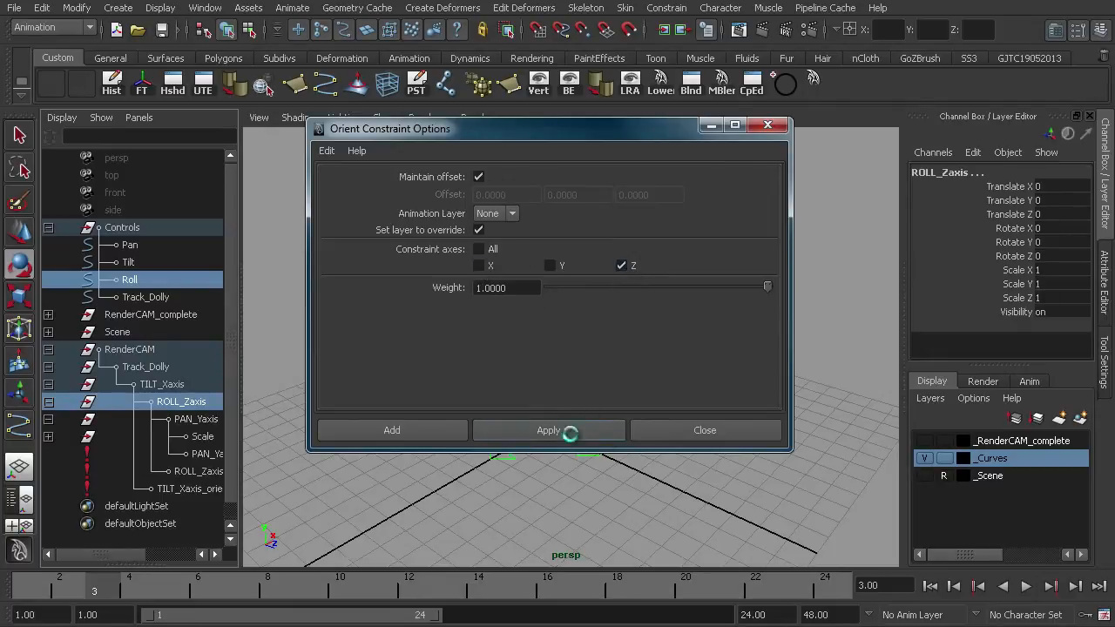
click(682, 434)
- Rotate the Pan and Roll controls to test the rig, undoing each rotation
click(741, 391)
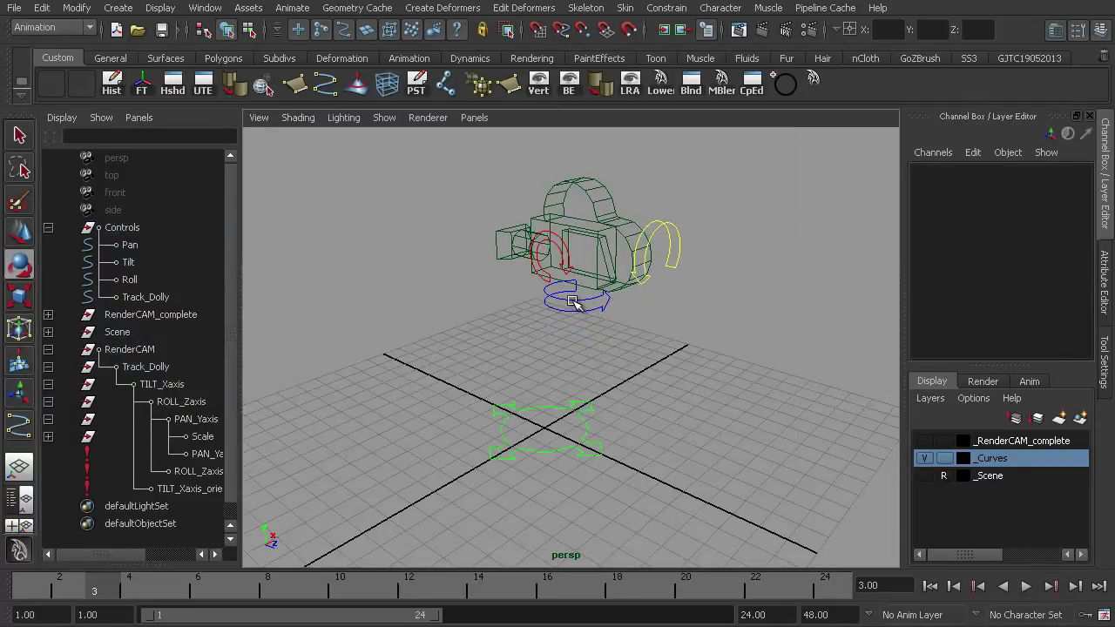
click(573, 302)
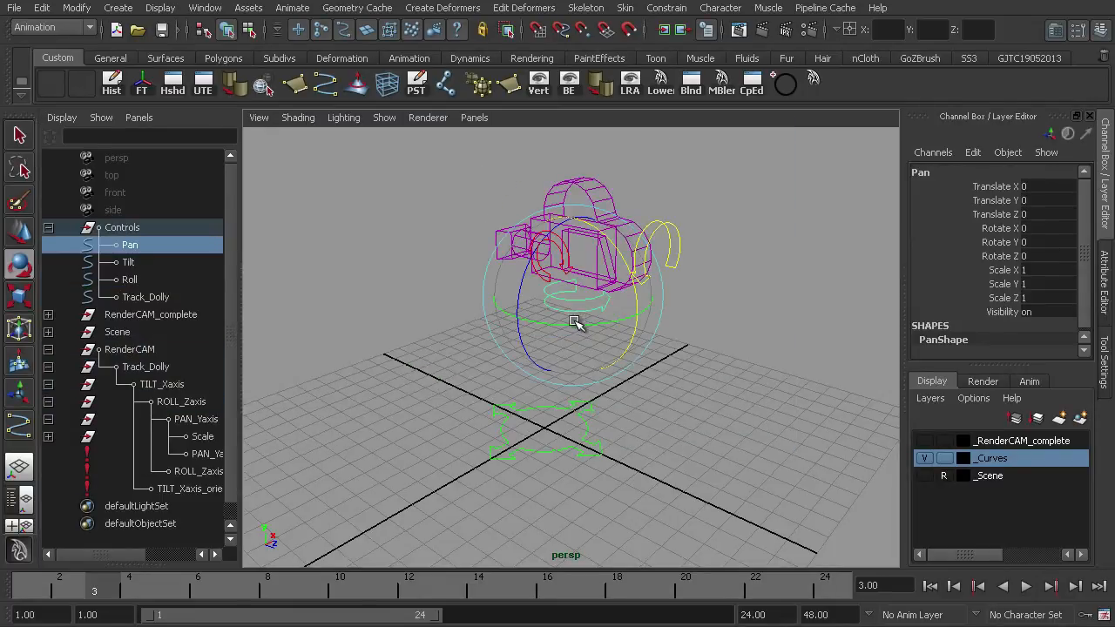
click(670, 225)
drag(638, 199, 609, 253)
key(ctrl+z)
click(500, 310)
click(567, 260)
key(ctrl+z)
click(705, 396)
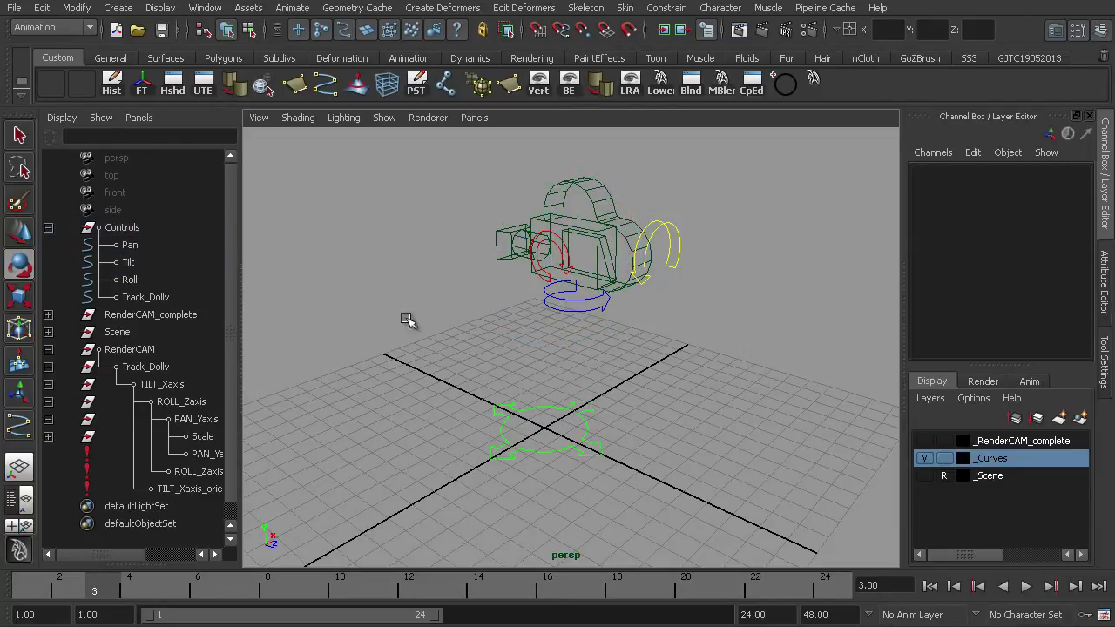
- Parent-constrain the Track_Dolly group under RenderCAM to the Track_Dolly control curve with maintain offset on
click(48, 350)
click(48, 349)
click(48, 367)
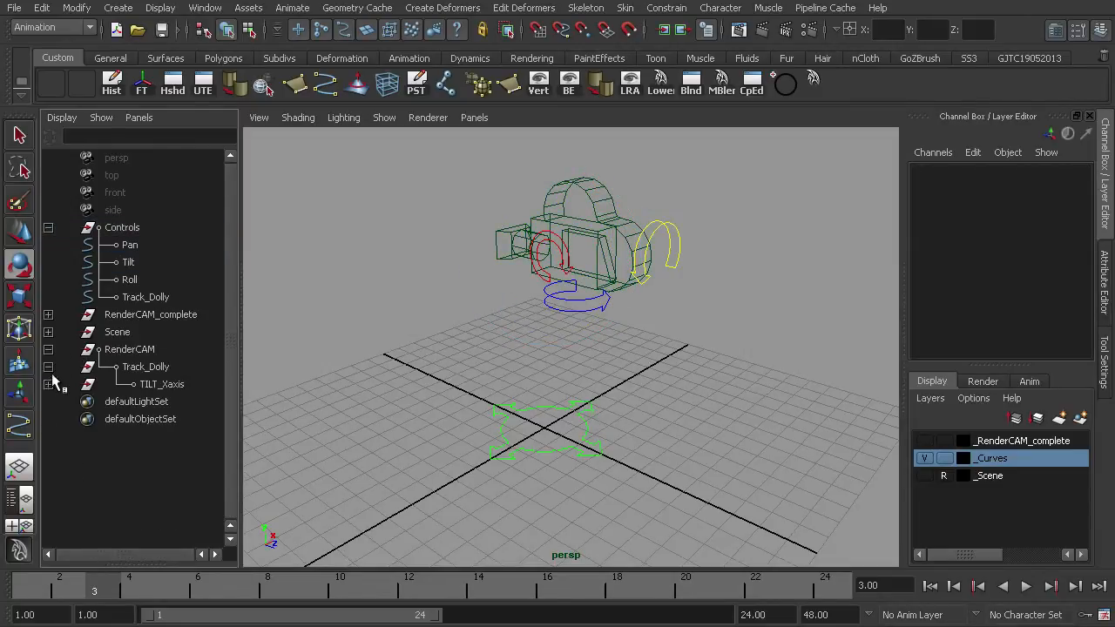
click(140, 296)
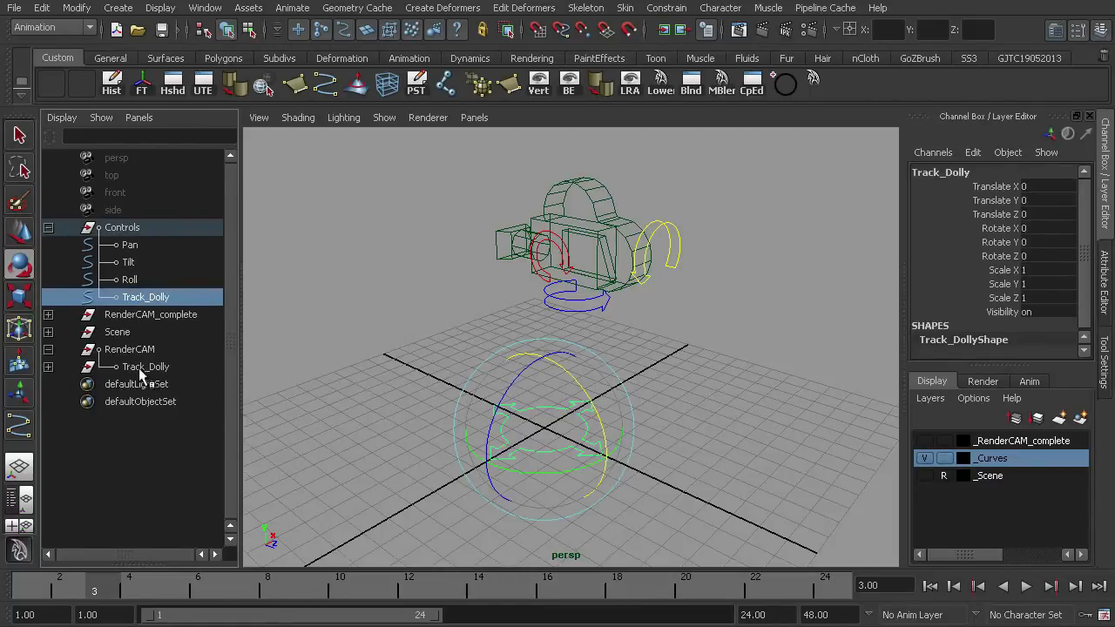
ctrl+click(136, 368)
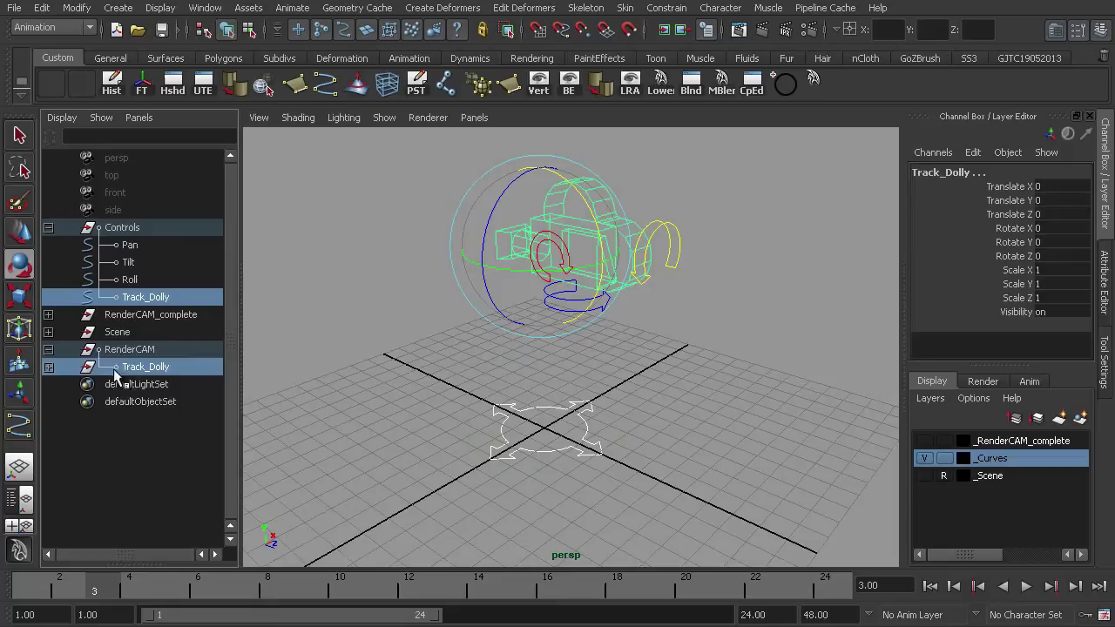
click(666, 8)
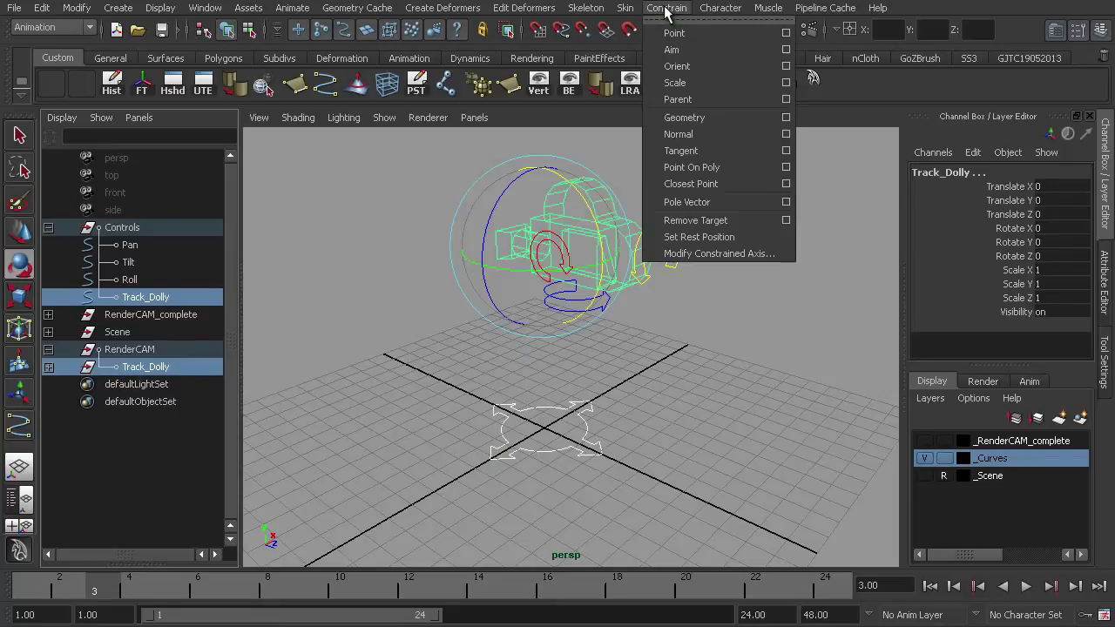
click(787, 99)
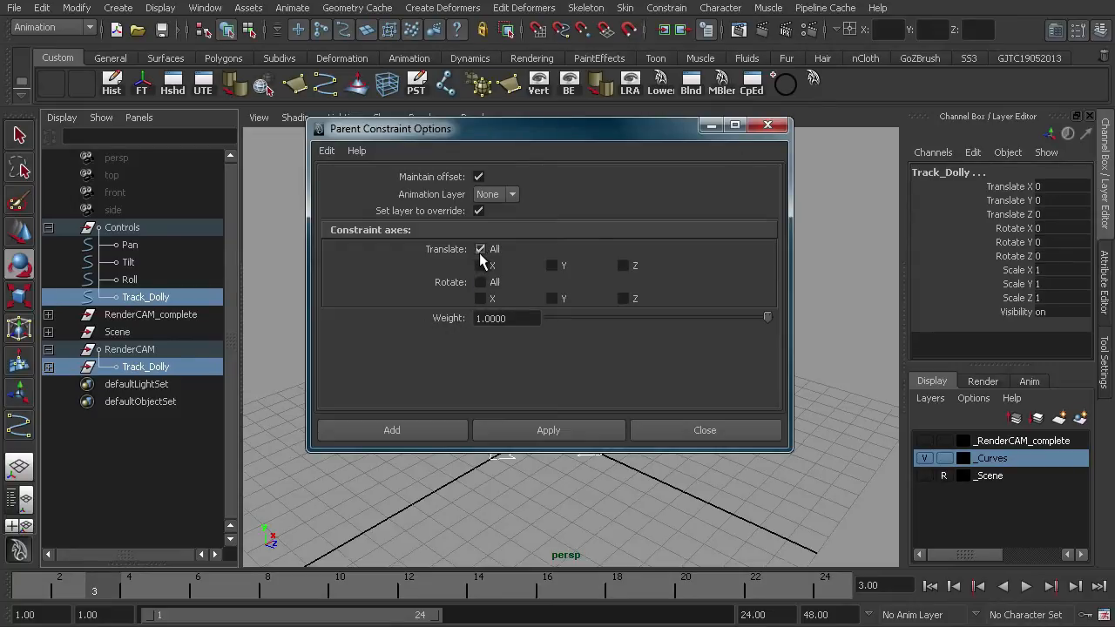
click(530, 431)
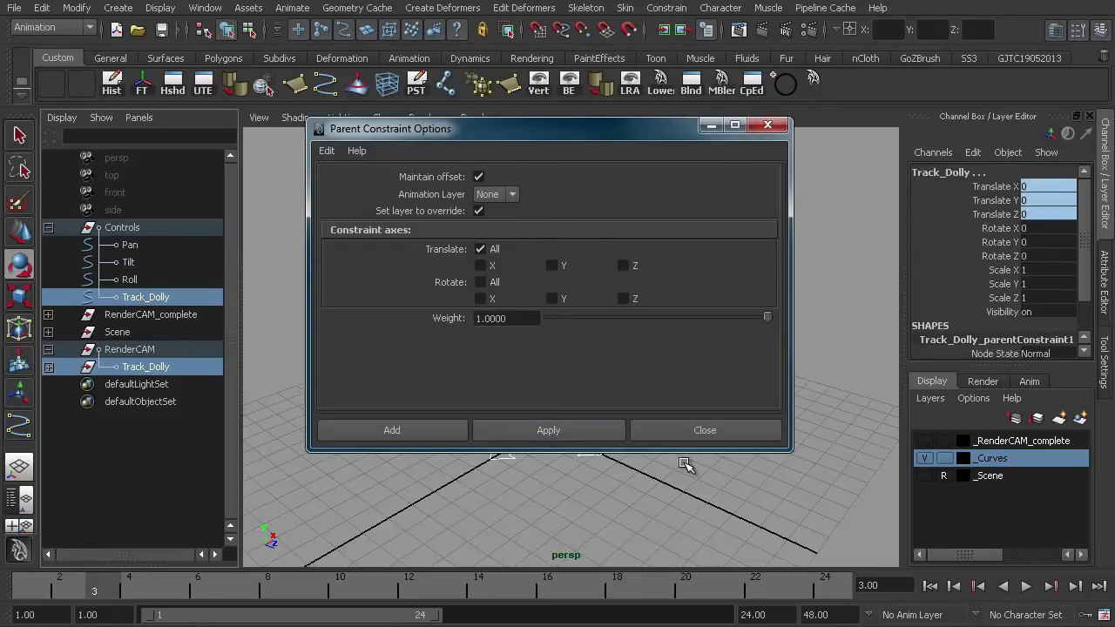
click(688, 430)
- Parent the Pan, Tilt and Roll curves under the Track_Dolly curve in the Controls group
drag(570, 425, 592, 438)
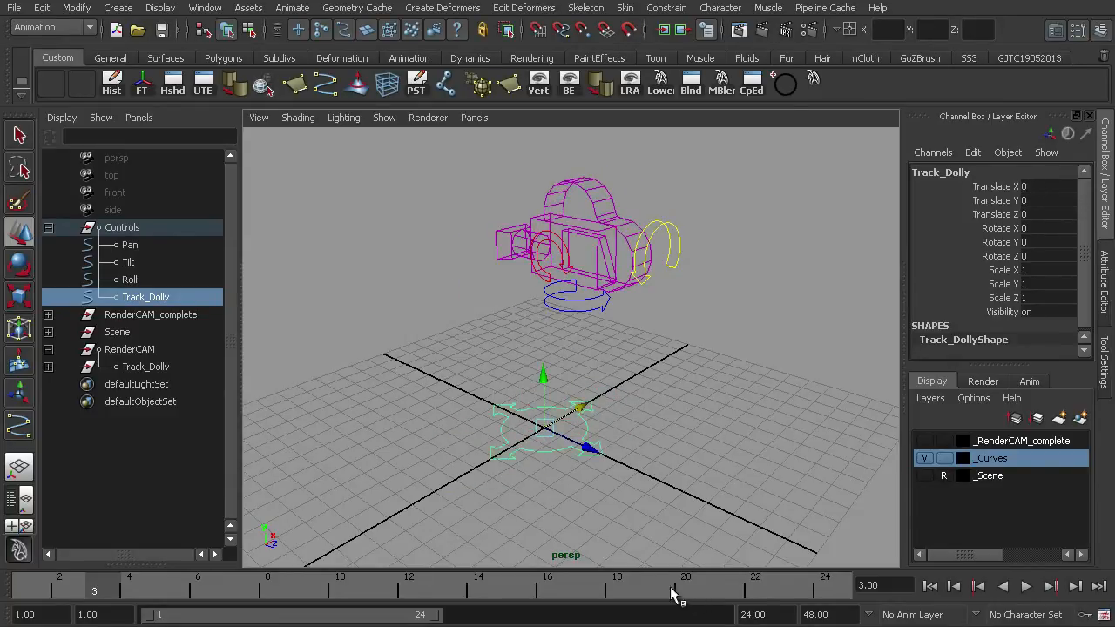
click(671, 237)
click(580, 299)
click(544, 289)
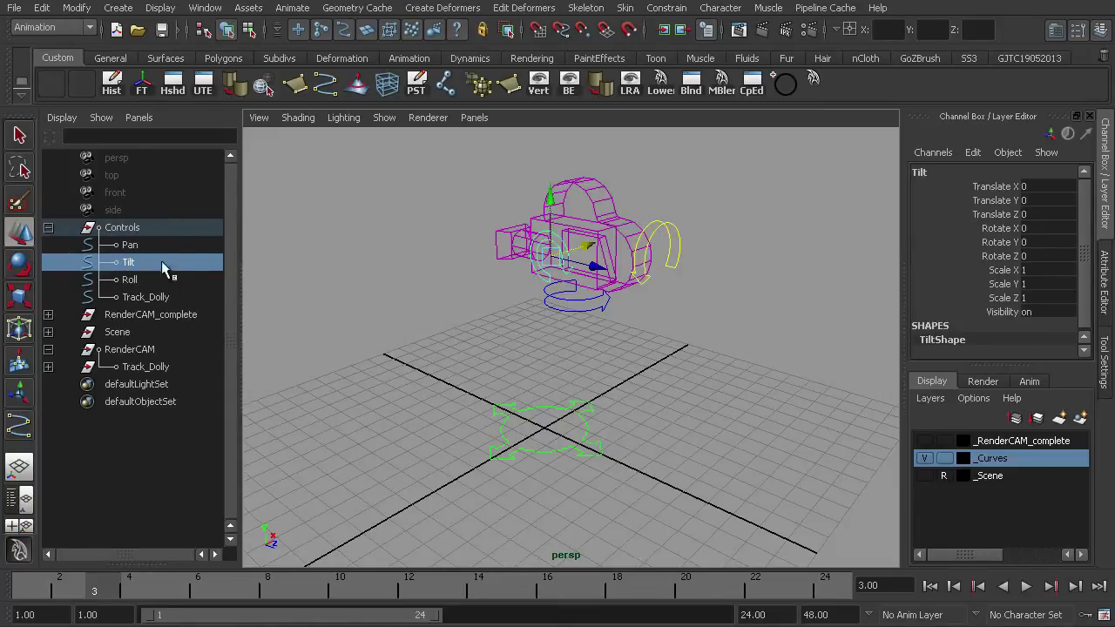
click(137, 246)
shift+click(133, 274)
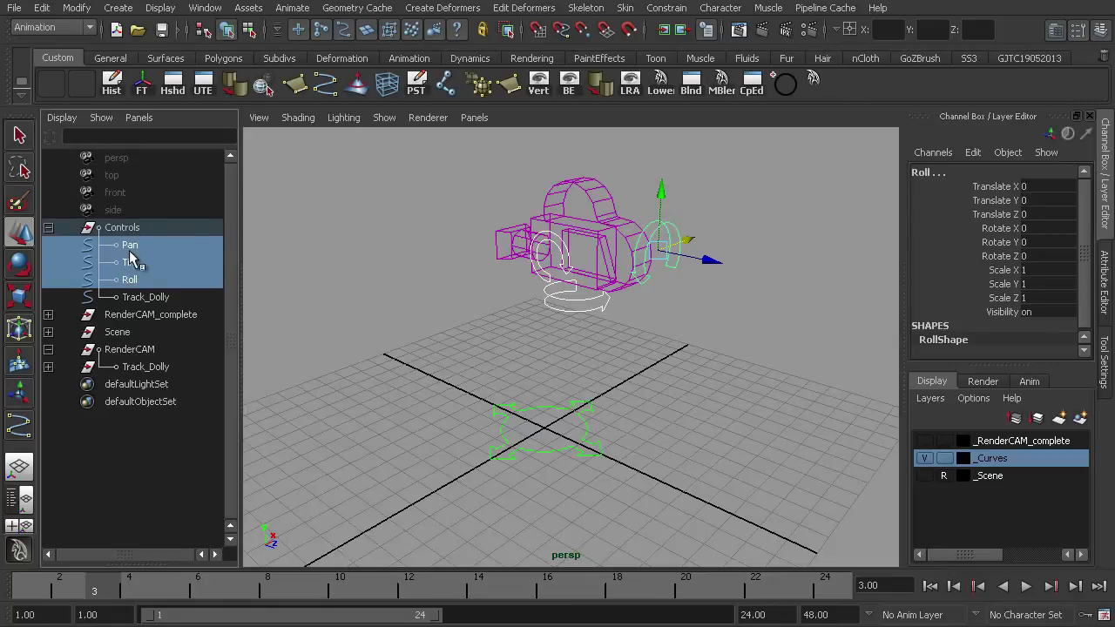
drag(132, 258, 139, 301)
click(135, 247)
- Test the rig by moving the Track_Dolly curve and rotating the Pan and Tilt controls
click(384, 406)
click(510, 433)
drag(575, 409, 593, 368)
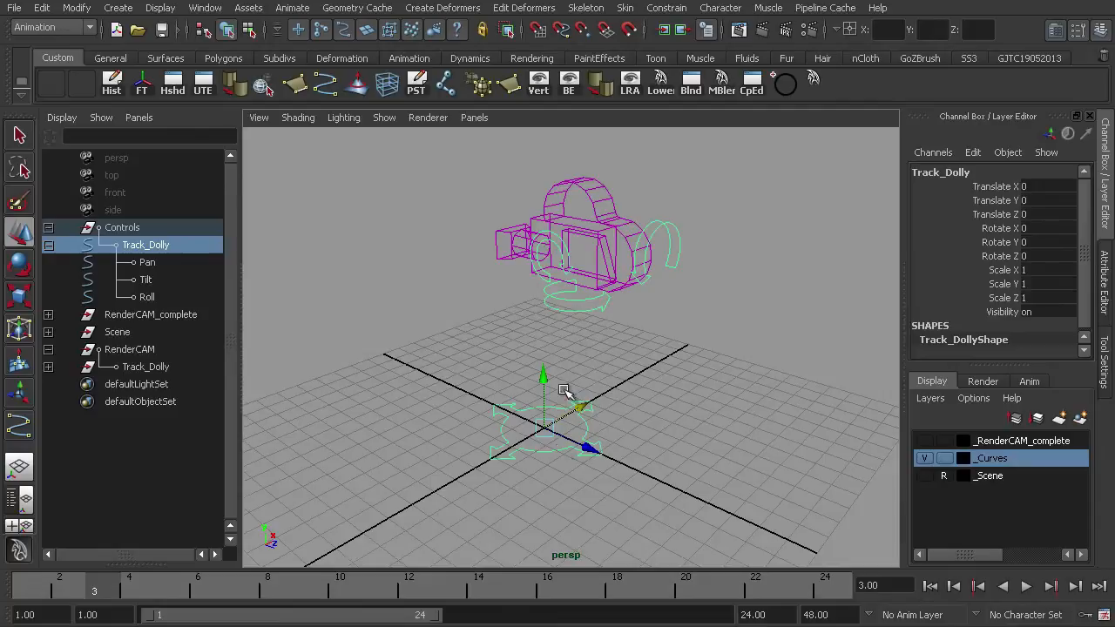
click(574, 305)
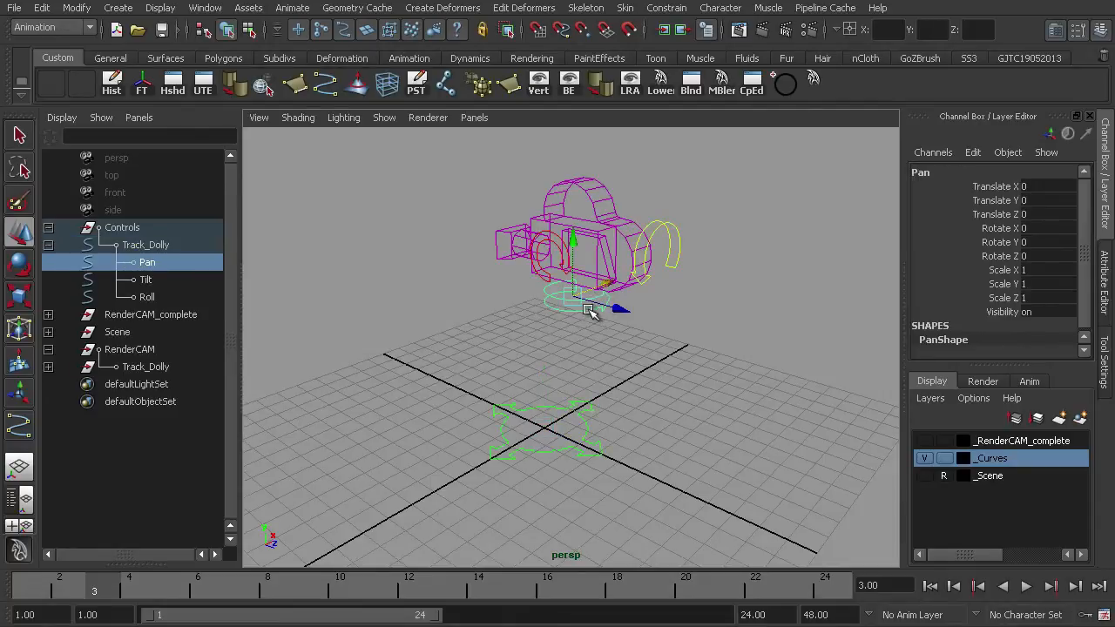
key(e)
drag(567, 319, 627, 236)
click(680, 234)
click(562, 241)
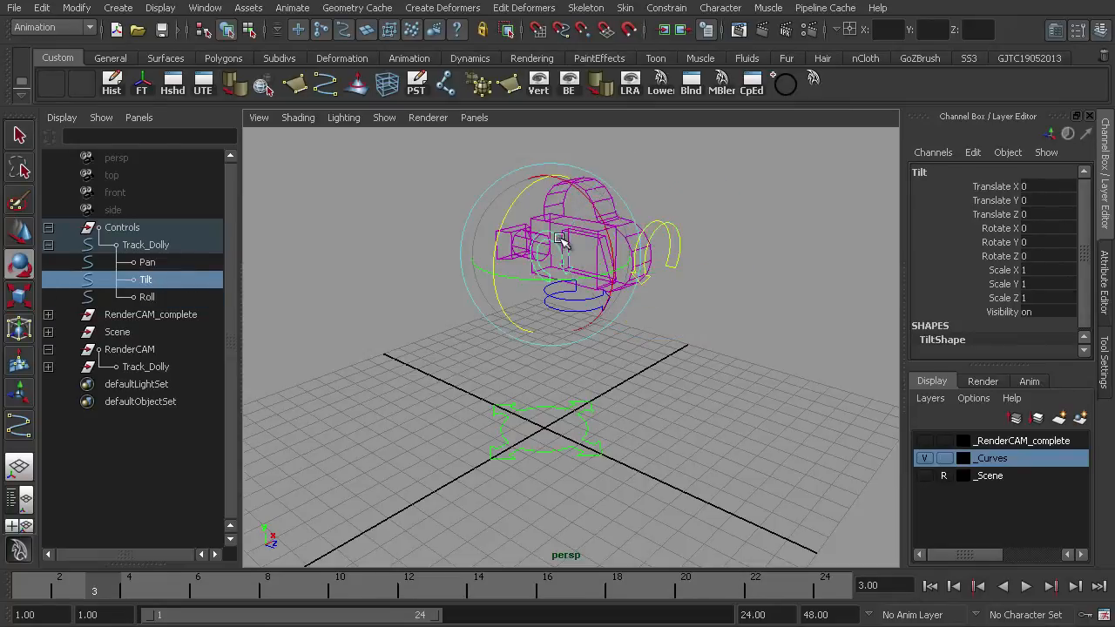
drag(591, 197, 600, 225)
click(649, 242)
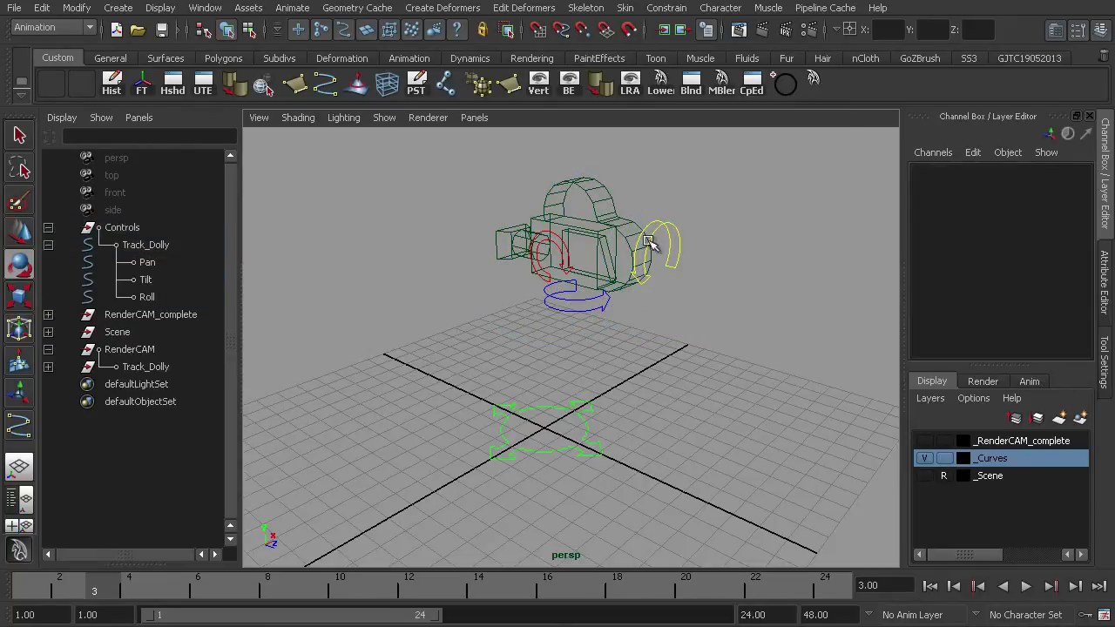
- Select the Tilt control and rotate it to test the rig, then undo the rotation
click(551, 252)
click(668, 168)
click(548, 295)
click(714, 204)
click(548, 277)
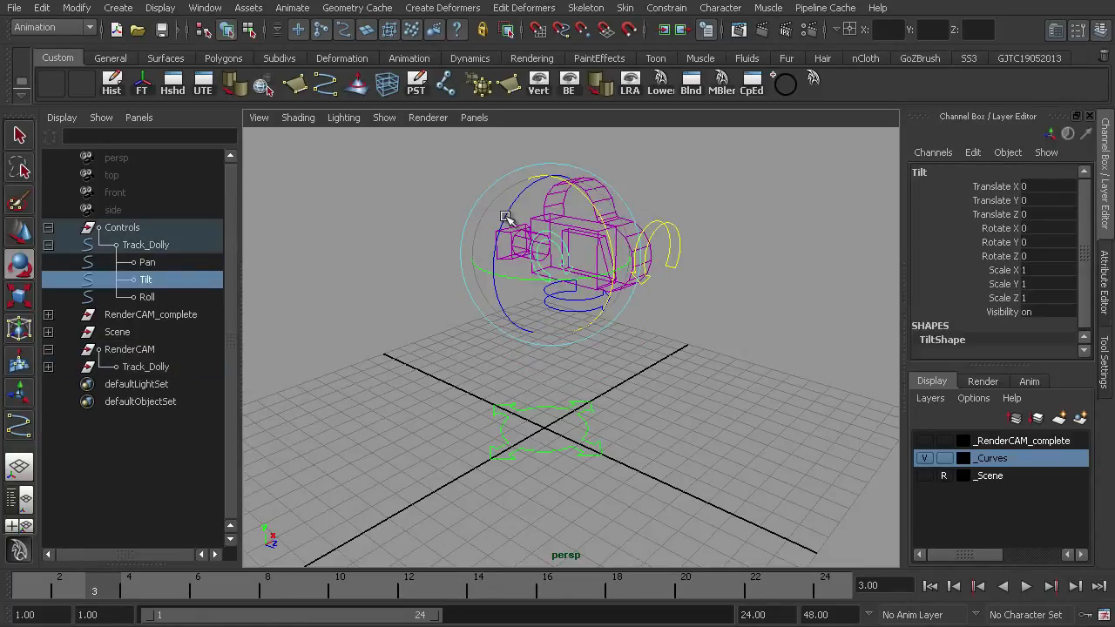
drag(505, 220, 519, 241)
key(ctrl+z)
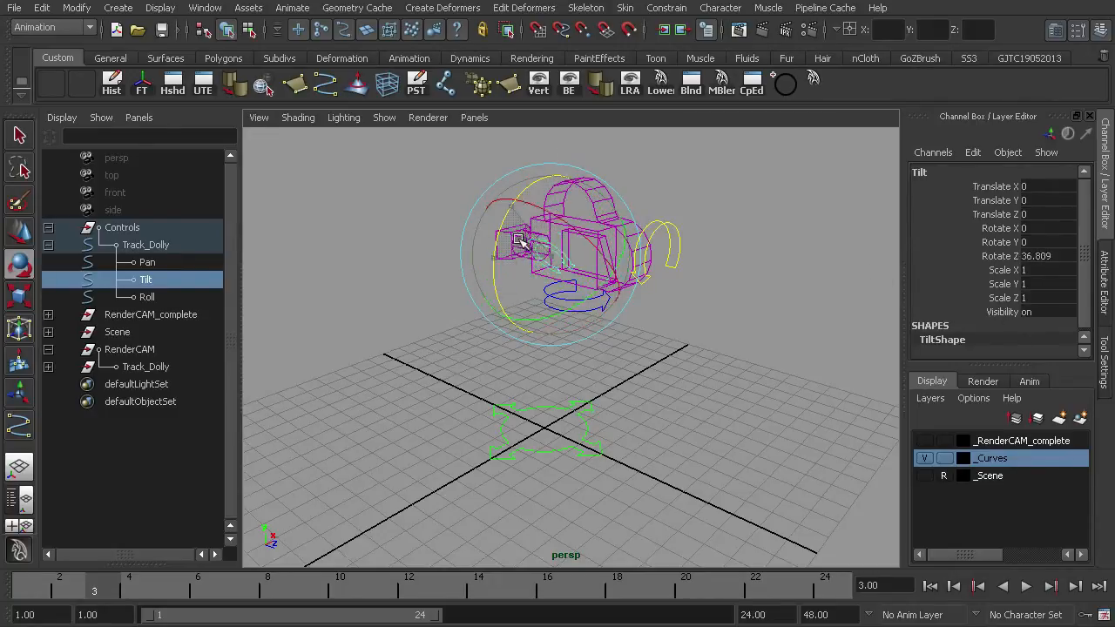
- Select the Roll control and rotate it to test the rig, then undo the rotation
click(657, 211)
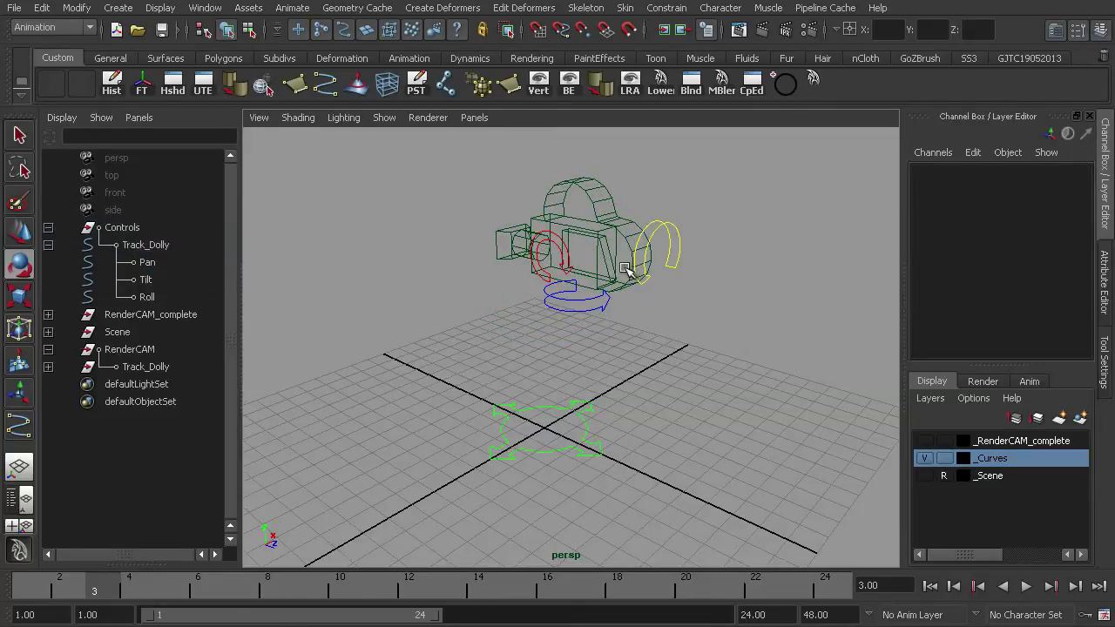
click(663, 228)
click(568, 271)
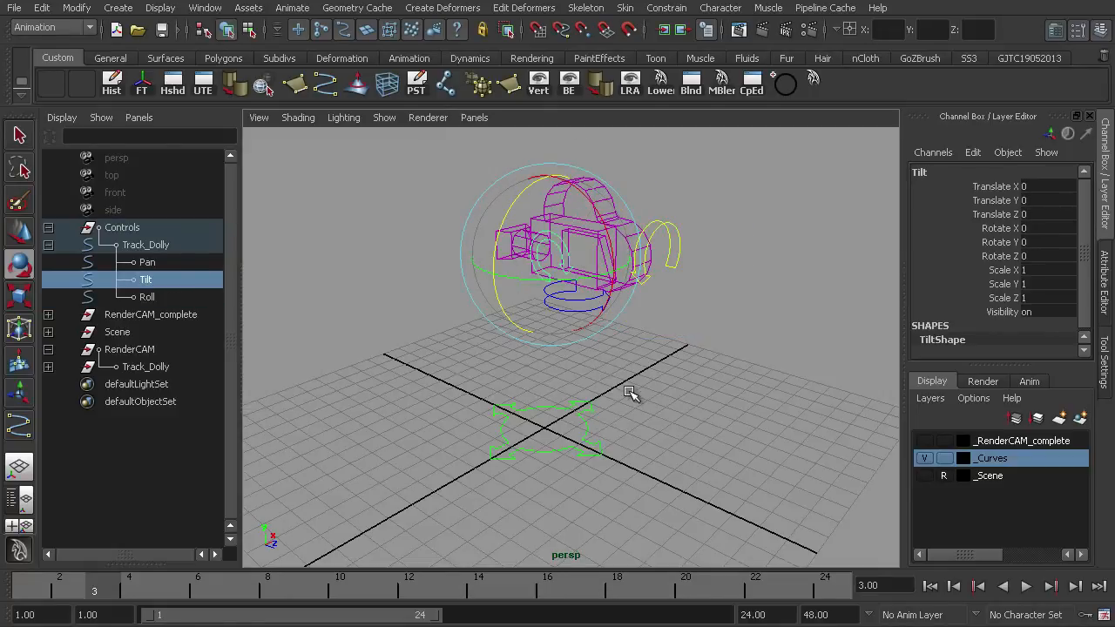
click(662, 228)
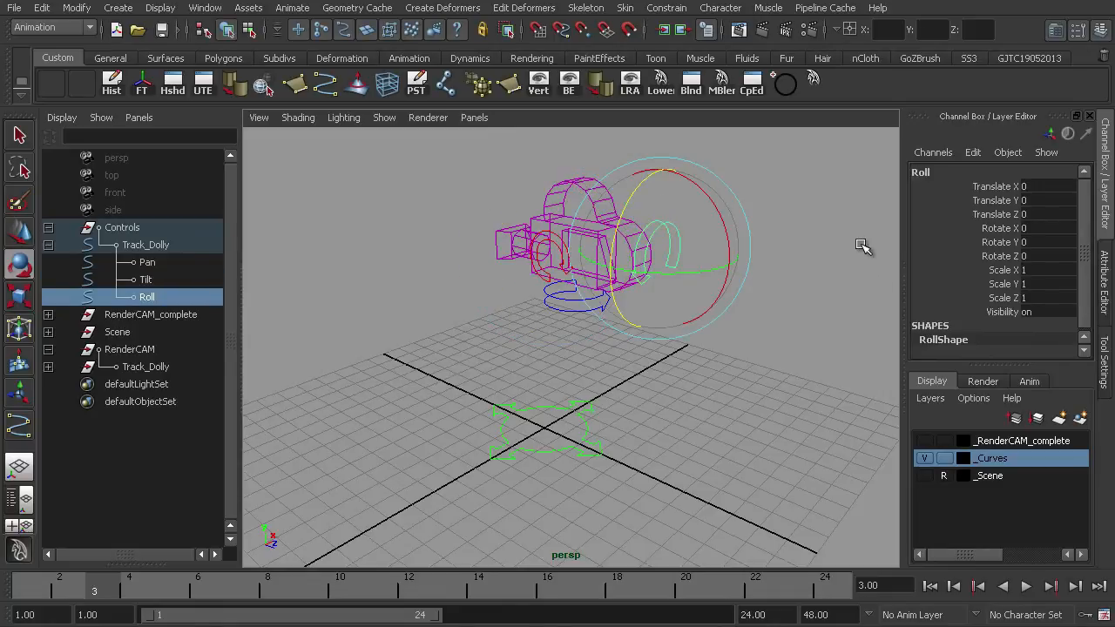
drag(642, 183, 615, 242)
key(ctrl+z)
- Lock the Roll control's translate, Rotate X, Rotate Y, scale and visibility channels
drag(998, 186, 1000, 247)
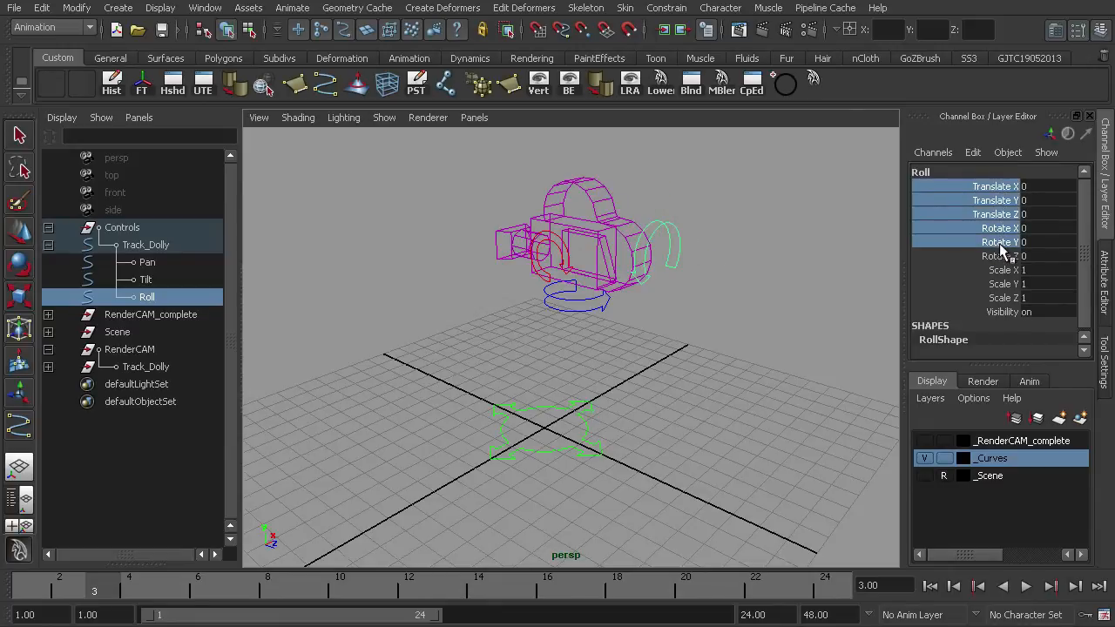
right_click(998, 224)
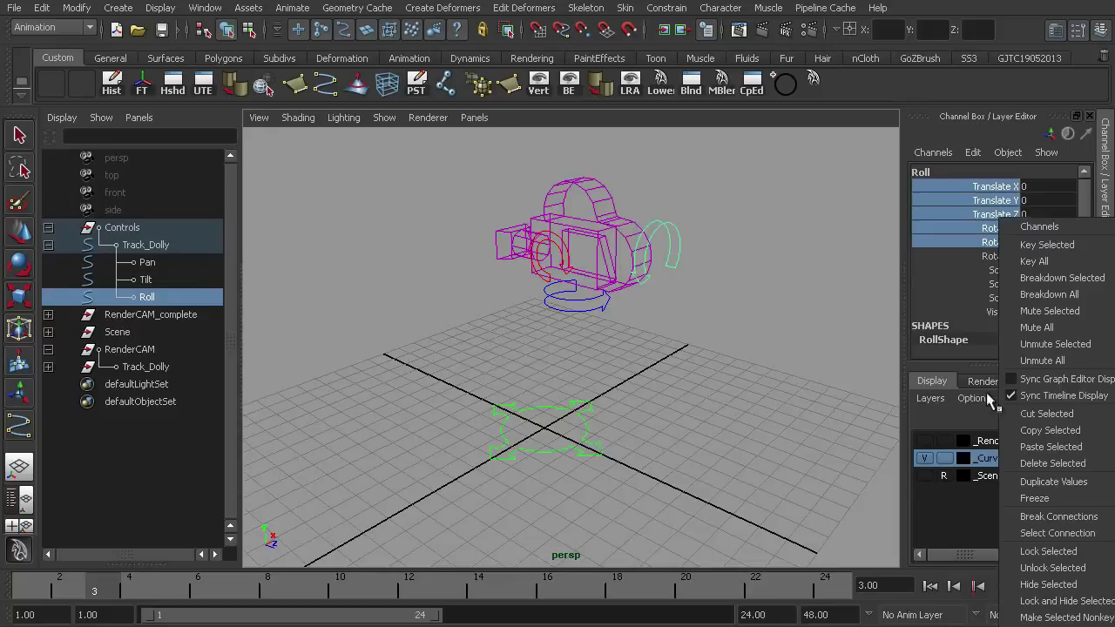
click(1046, 552)
drag(1004, 310, 1008, 276)
right_click(1008, 284)
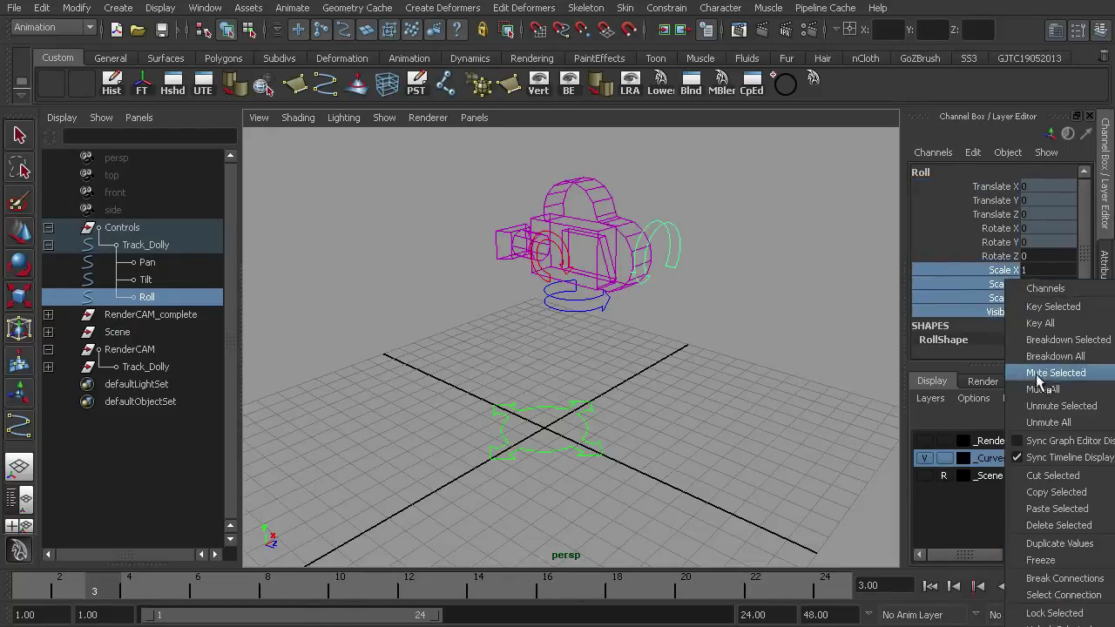
click(1043, 611)
click(712, 379)
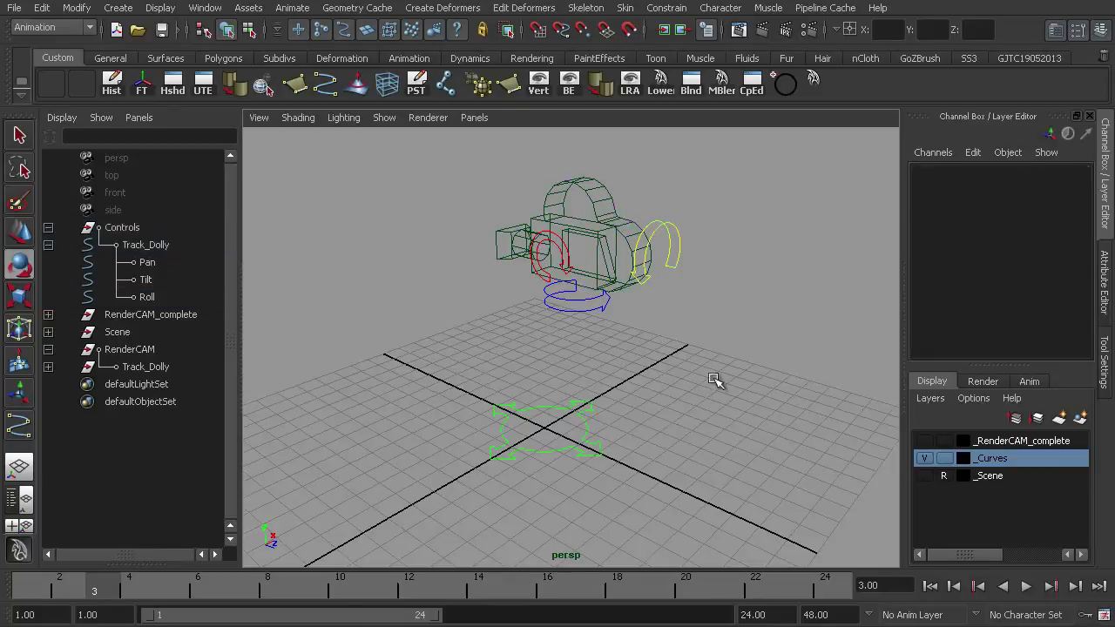
- Select the Pan control and rotate it to test the rig, then undo the rotation
click(586, 302)
mouse_move(575, 326)
mouse_down()
mouse_move(601, 313)
mouse_move(610, 322)
mouse_move(587, 324)
mouse_up()
key(ctrl+z)
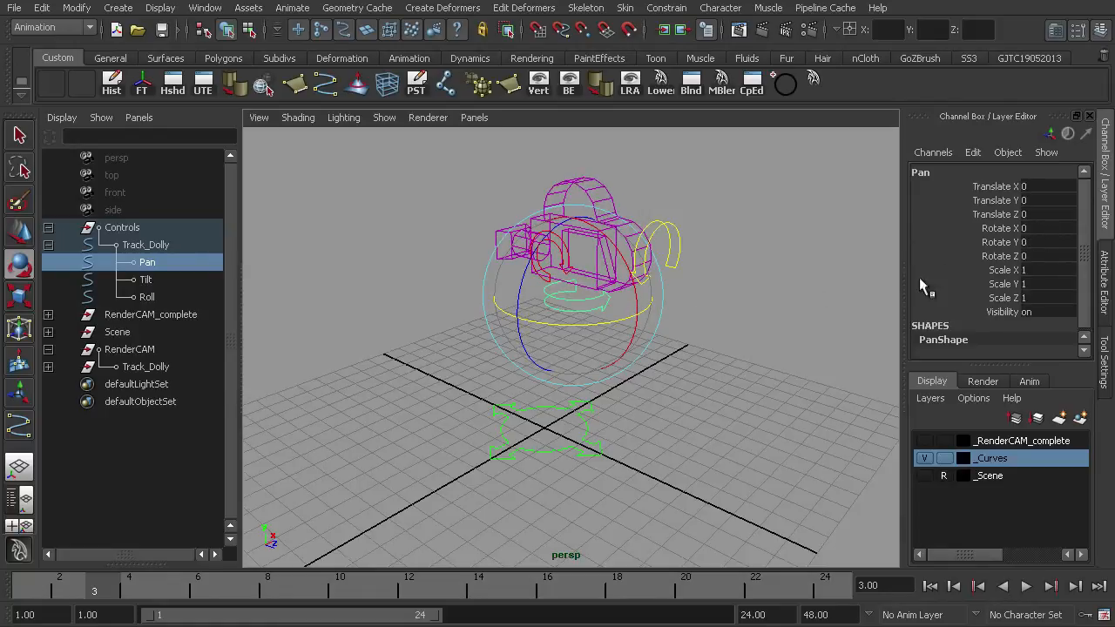
- Lock the Pan control's translate, Rotate X, Rotate Z, scale and visibility channels
drag(1002, 231, 1002, 187)
right_click(997, 209)
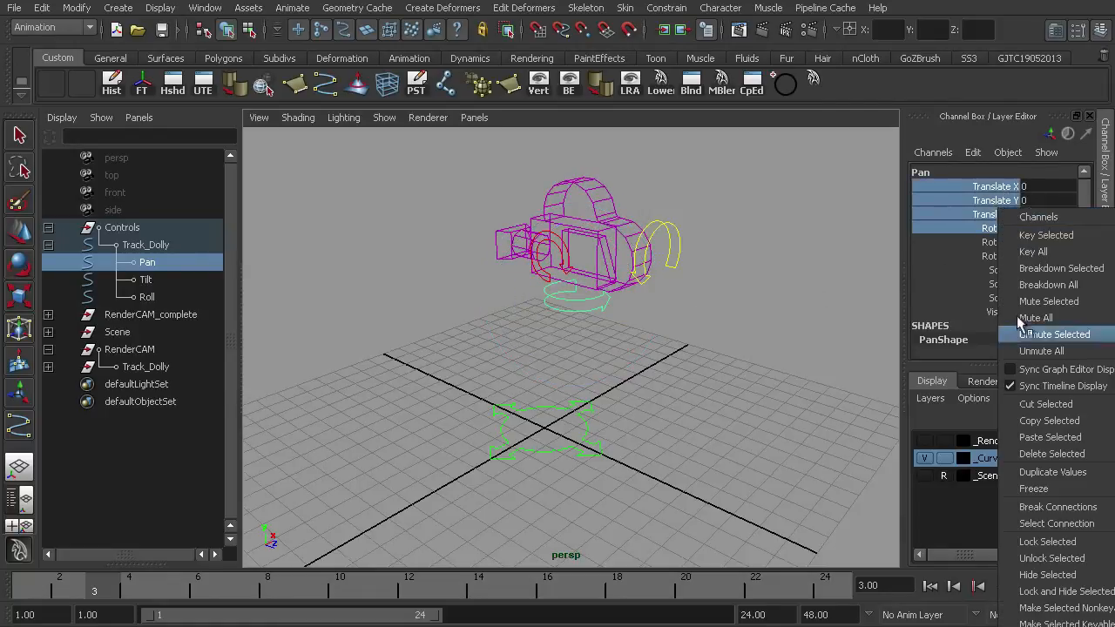
click(1060, 542)
drag(1001, 316, 1005, 266)
right_click(1002, 272)
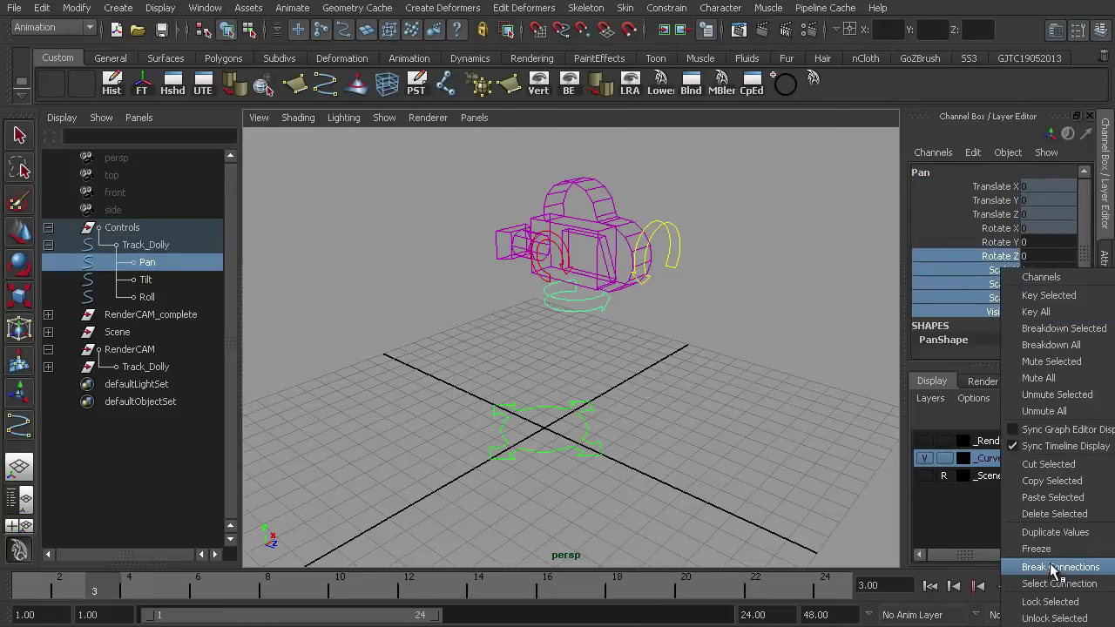
click(1041, 605)
click(732, 440)
- Lock the Tilt control's translate, Rotate Y, Rotate Z, scale and visibility channels
click(543, 301)
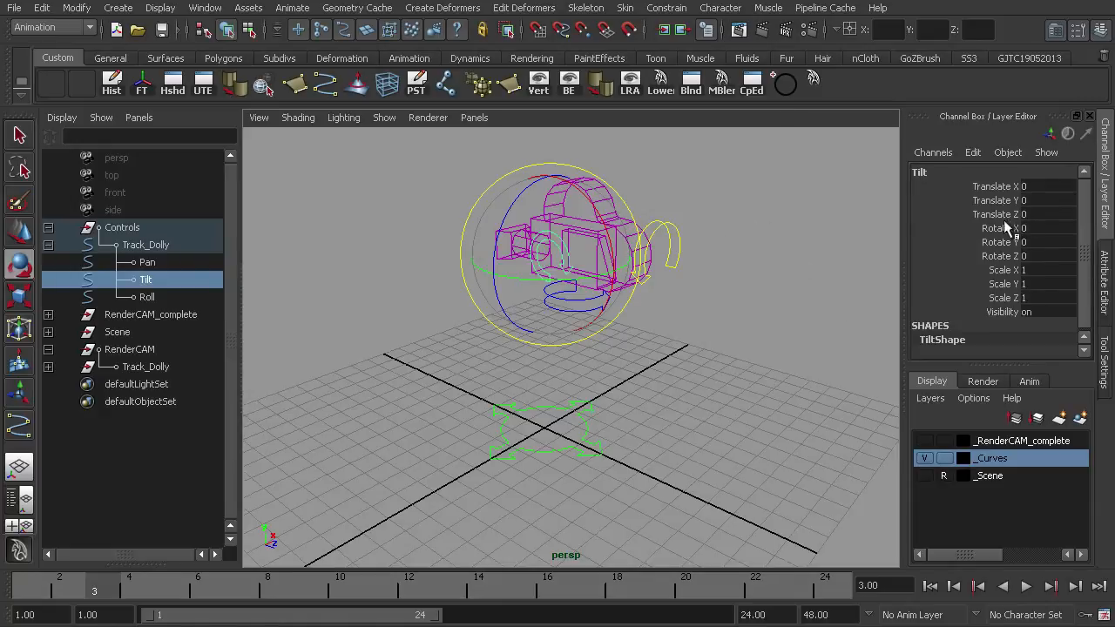
mouse_move(1000, 183)
mouse_down()
mouse_move(1004, 213)
mouse_move(1002, 186)
mouse_up()
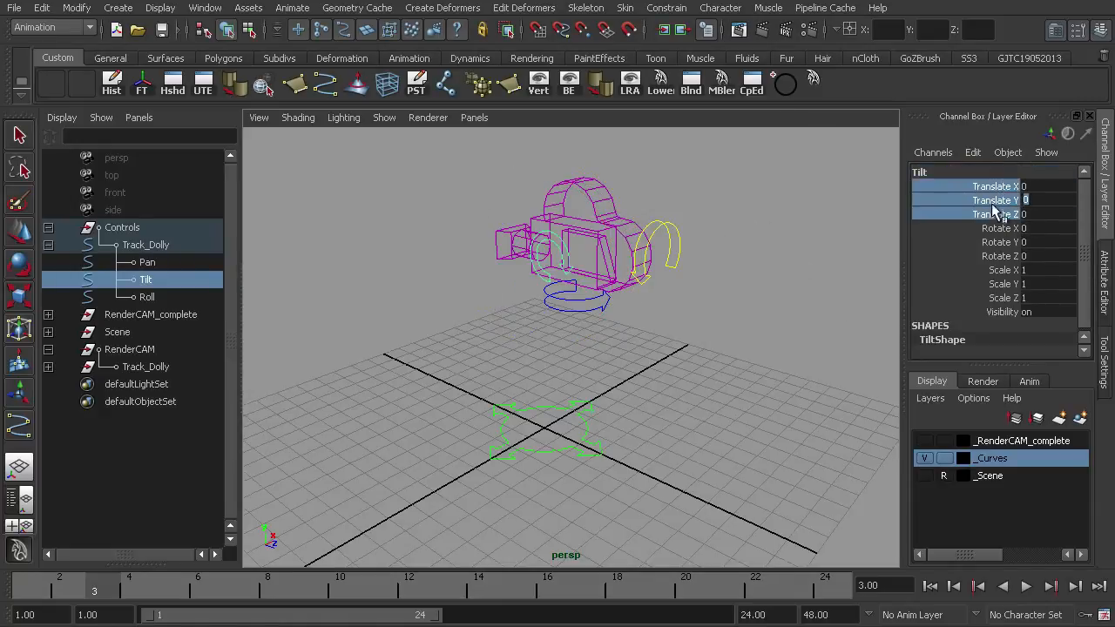
right_click(1000, 211)
click(1046, 542)
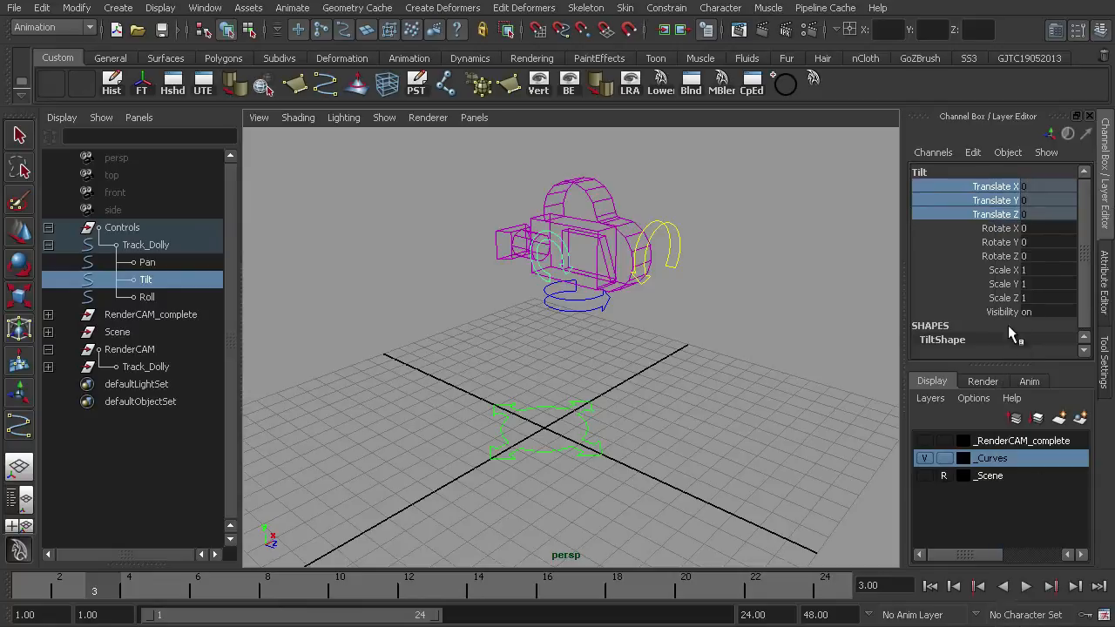
click(1004, 312)
drag(1003, 312, 1000, 249)
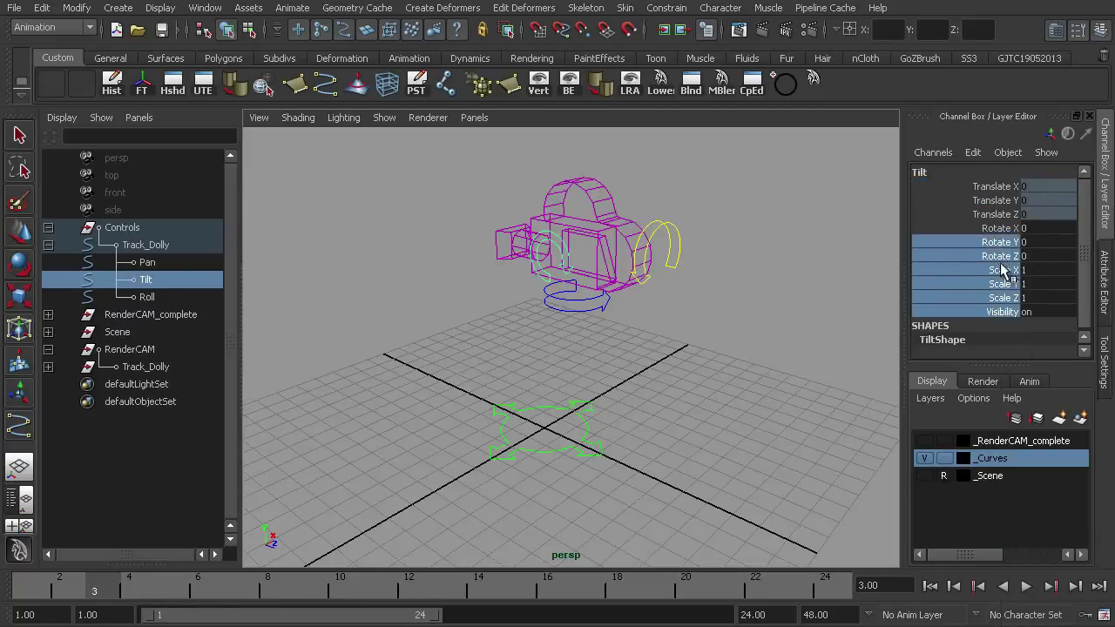
right_click(1002, 271)
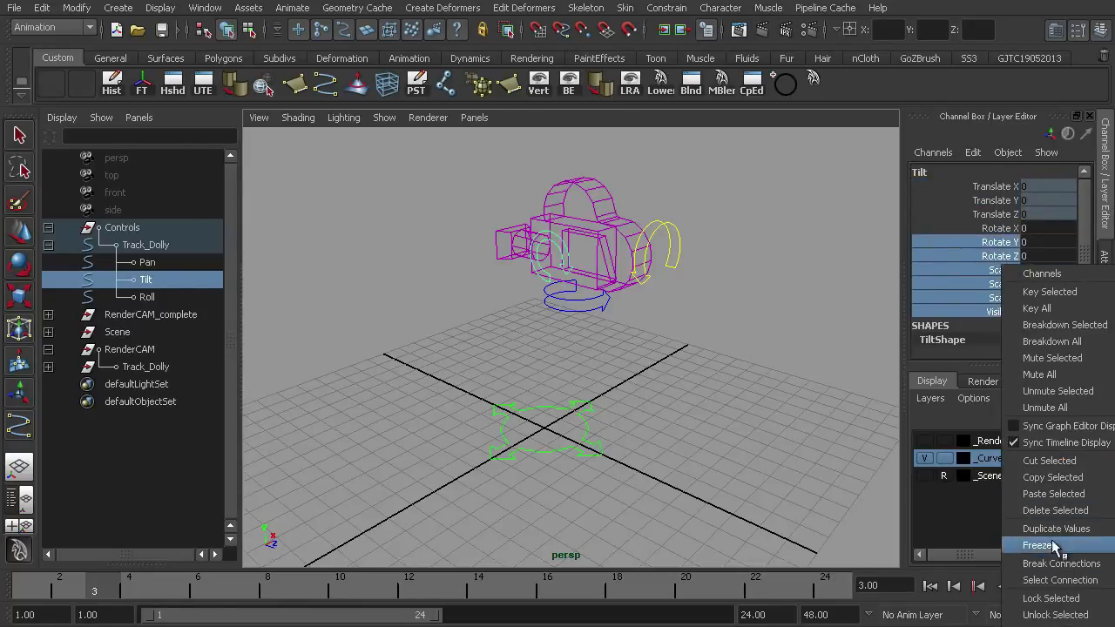
click(1054, 616)
click(776, 445)
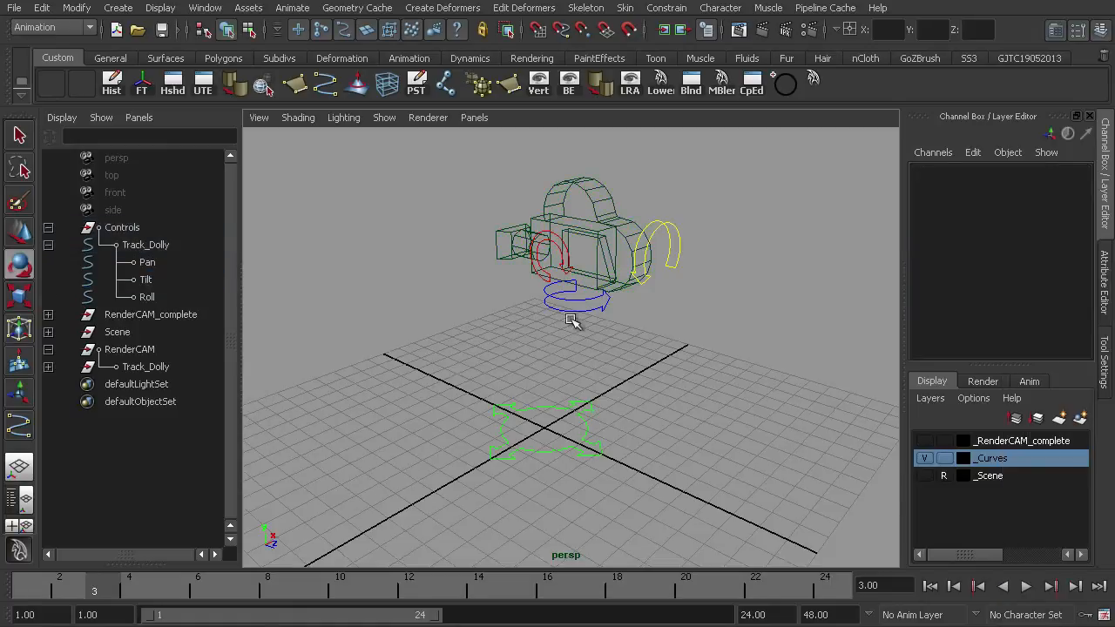
- Test the Pan and Roll controls with the Rotate tool, undoing each rotation
click(573, 305)
key(e)
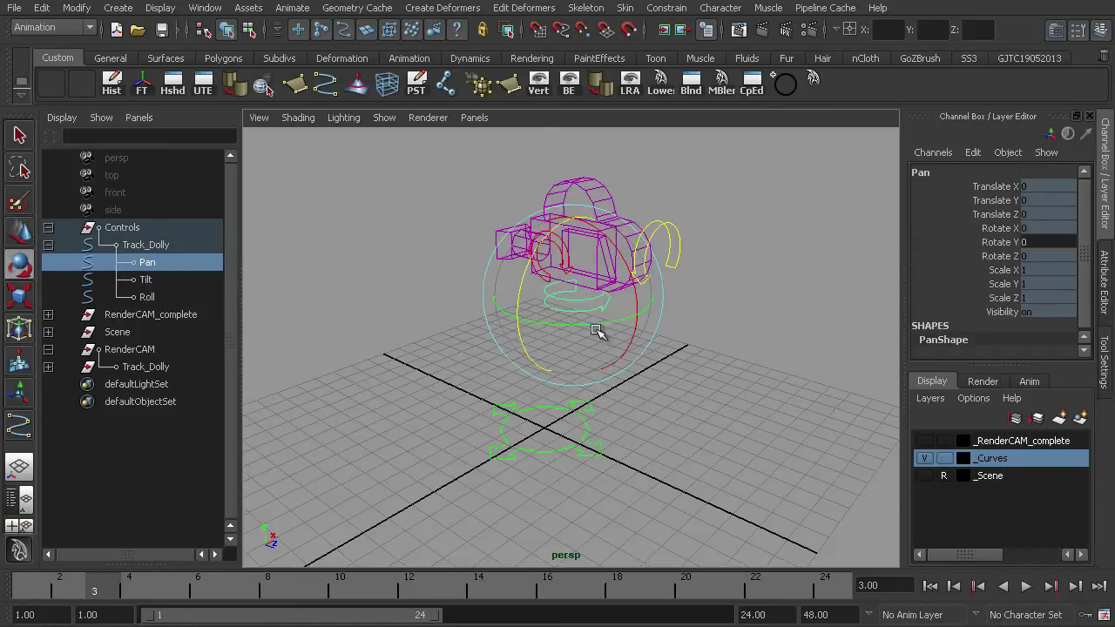
drag(568, 337, 594, 312)
key(ctrl+z)
click(673, 238)
mouse_move(618, 221)
mouse_down()
mouse_move(629, 185)
mouse_move(615, 228)
mouse_up()
key(ctrl+z)
drag(669, 274, 691, 263)
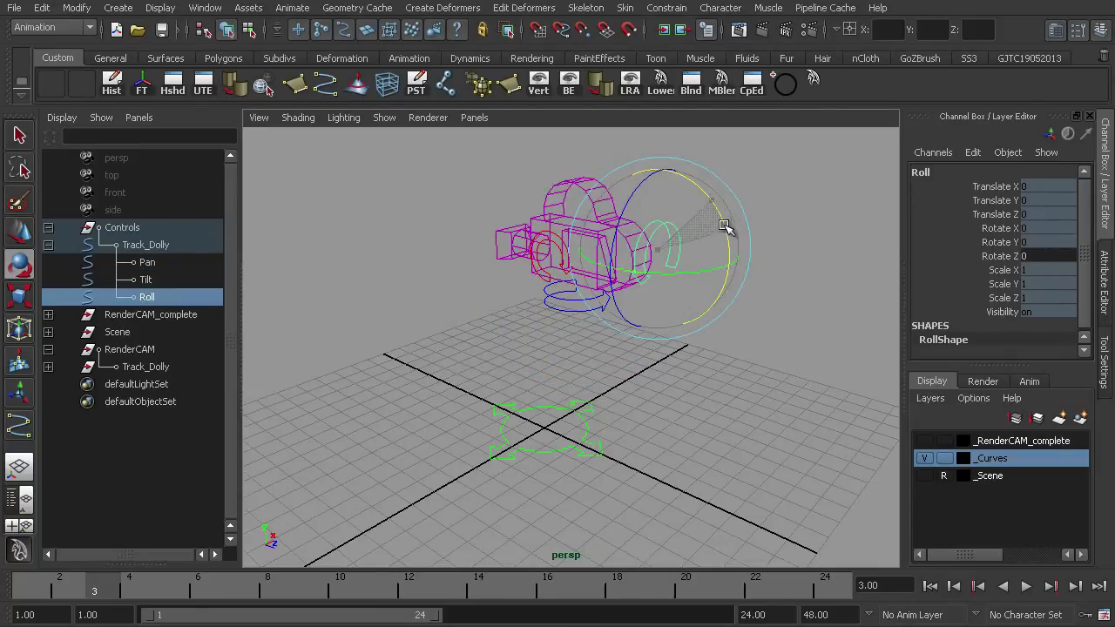
click(794, 187)
- Select the Track_Dolly control with the Move tool and test moving it vertically, undoing the move
click(575, 425)
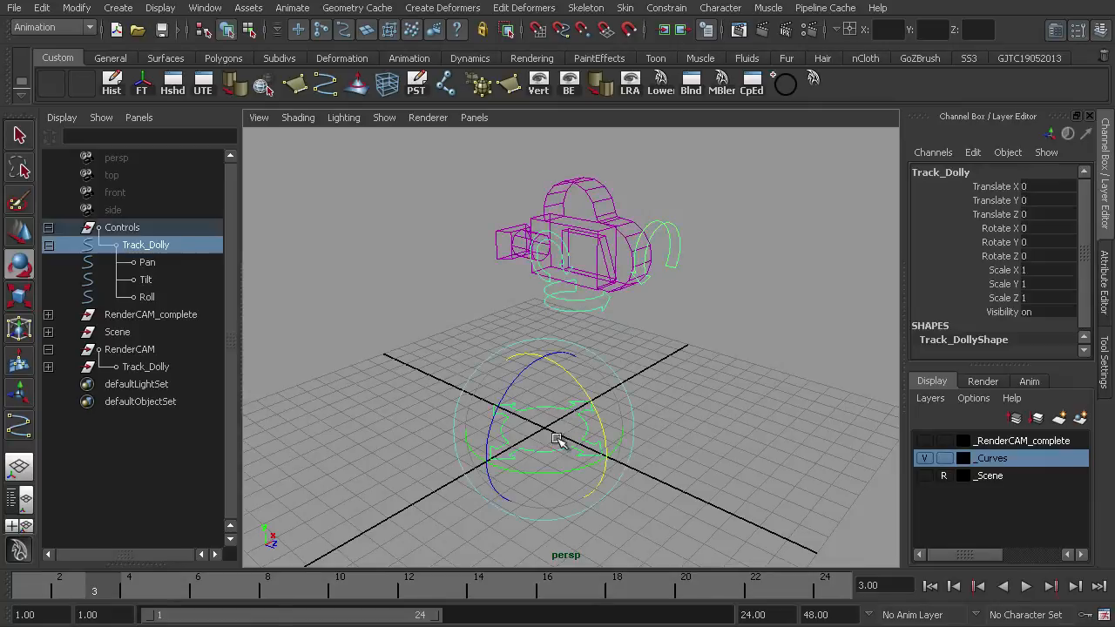
key(w)
click(585, 446)
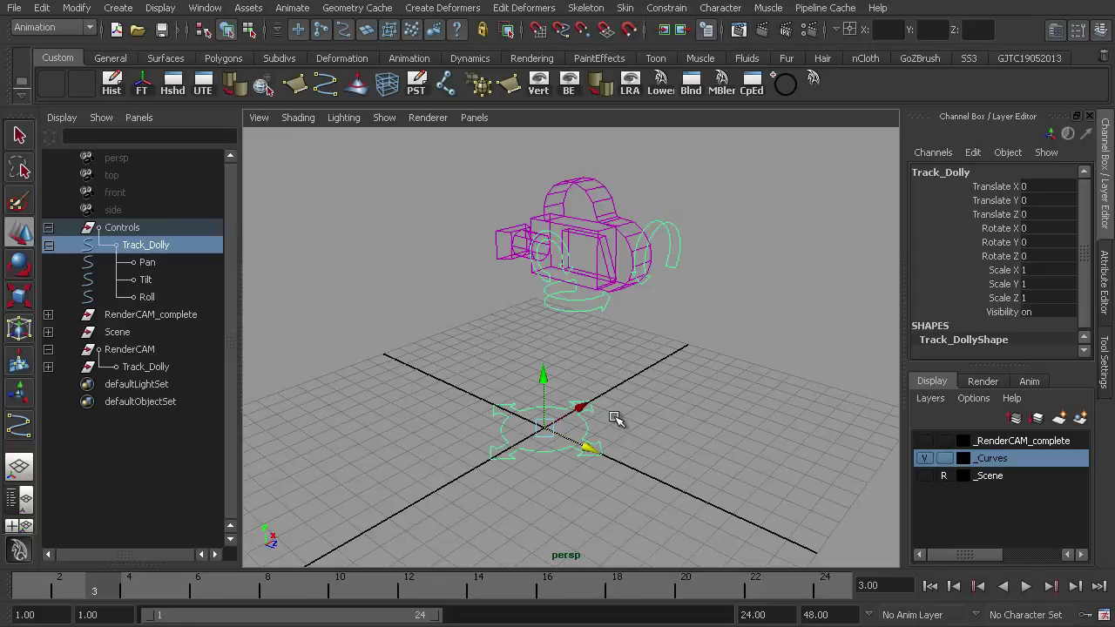
click(999, 187)
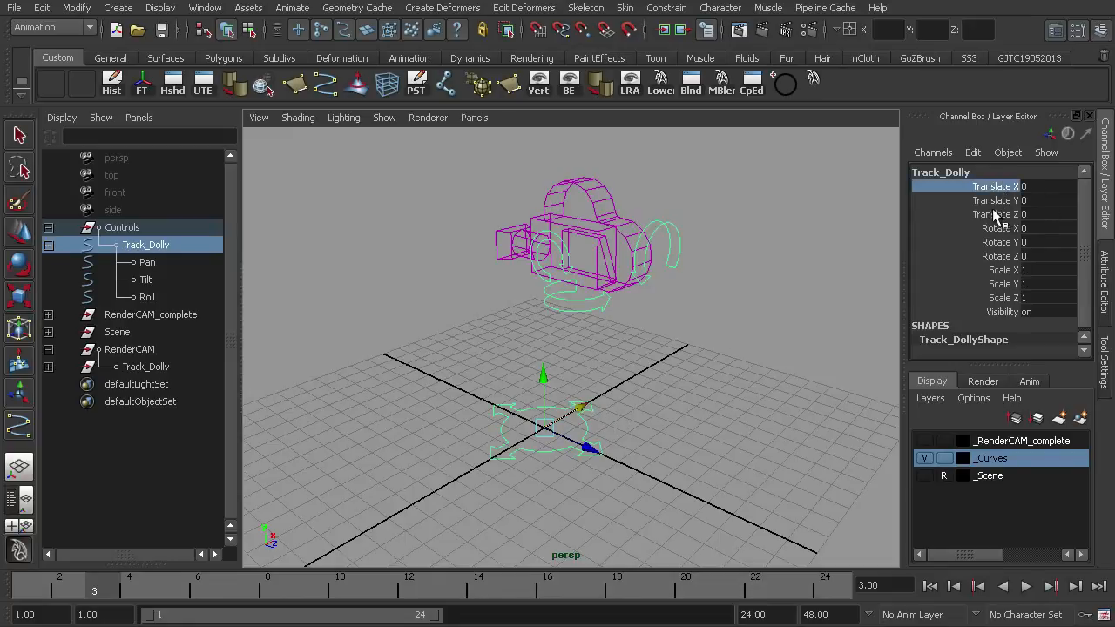
click(993, 215)
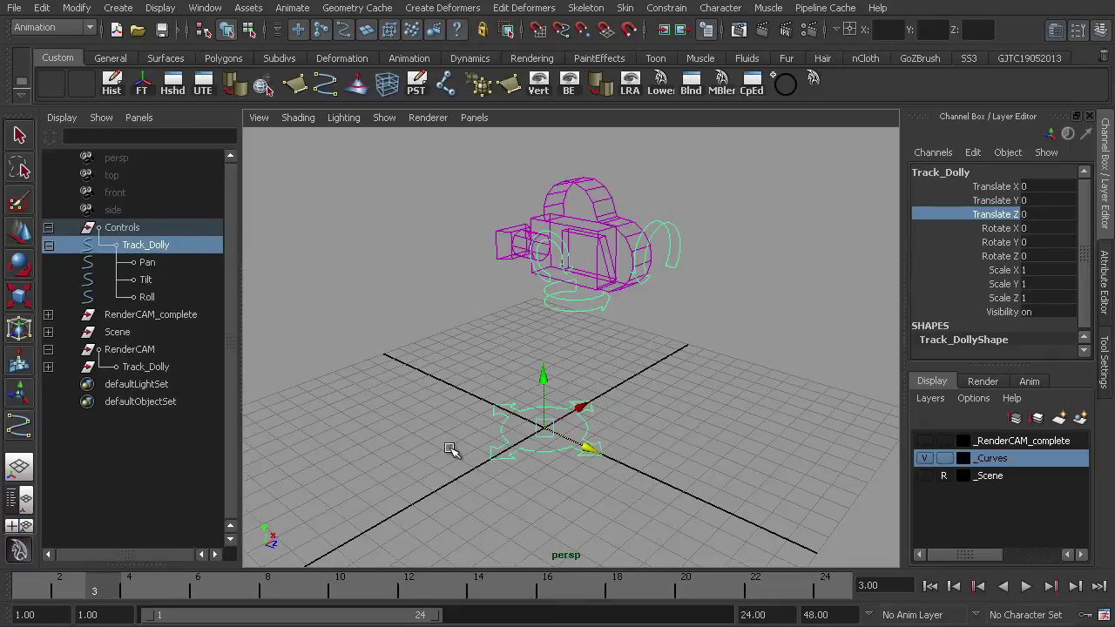
click(993, 201)
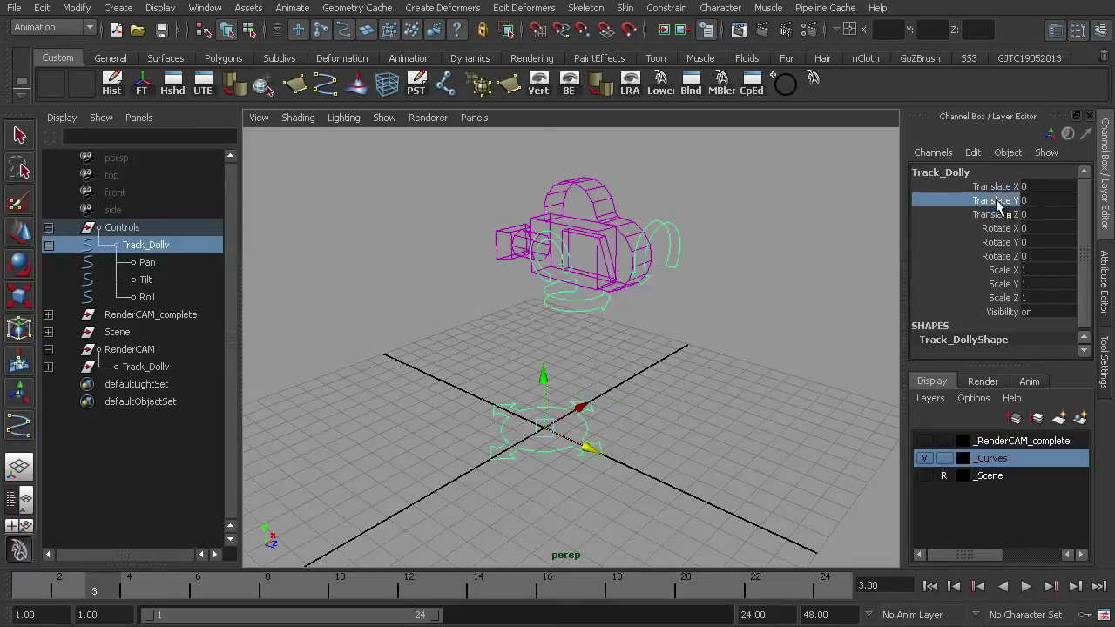
middle_drag(542, 384, 541, 409)
drag(540, 409, 545, 377)
key(ctrl+z)
alt+drag(623, 386, 730, 365)
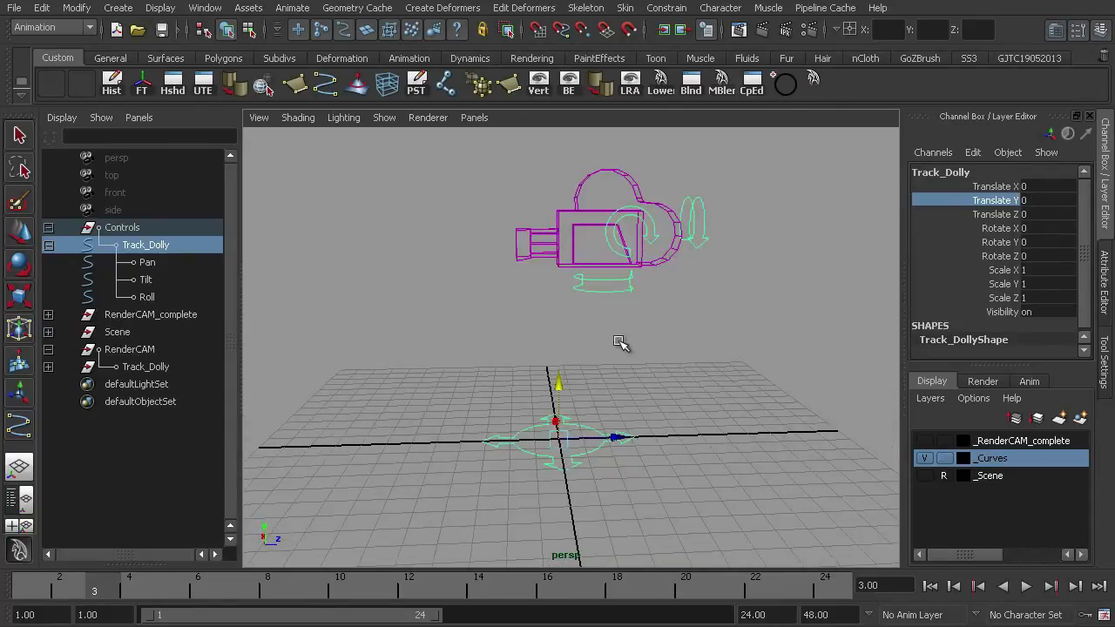
alt+drag(644, 317, 616, 386)
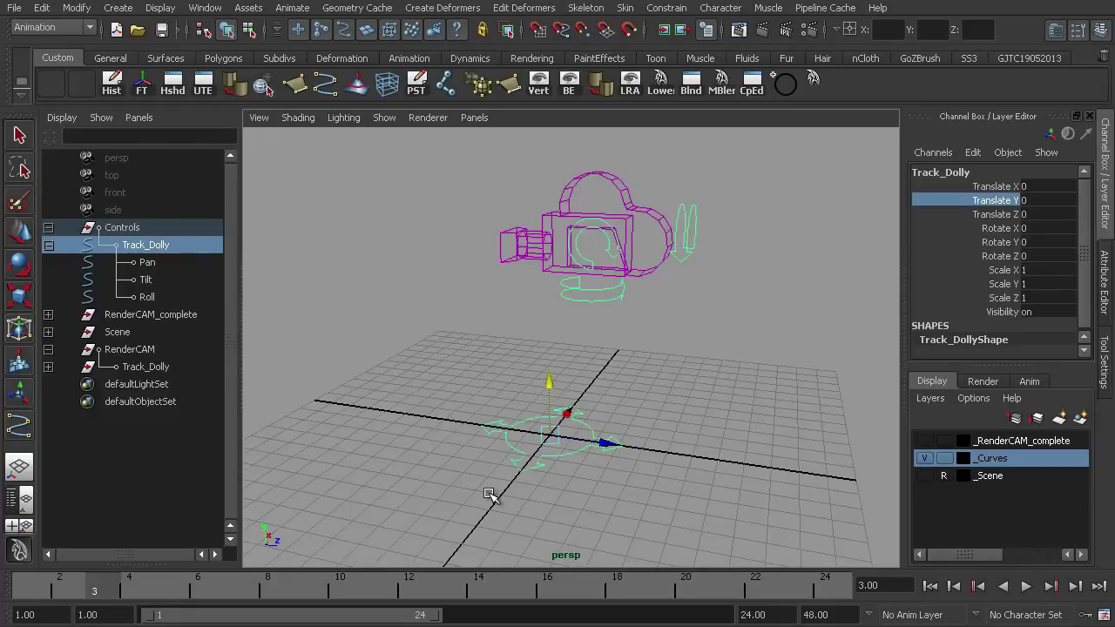
click(563, 342)
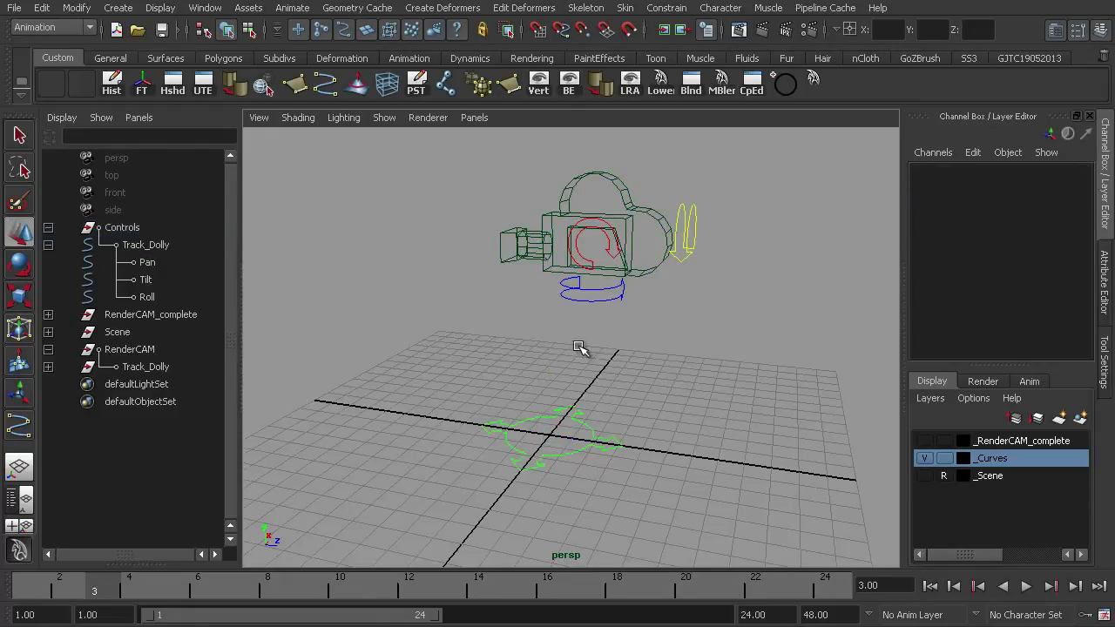
alt+drag(580, 347, 572, 339)
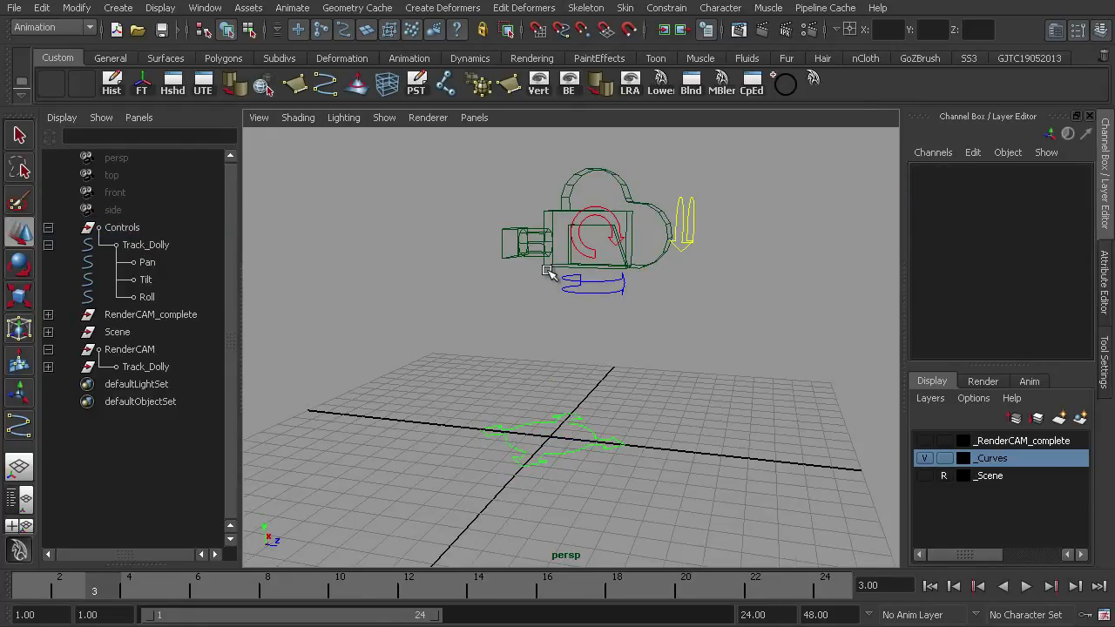